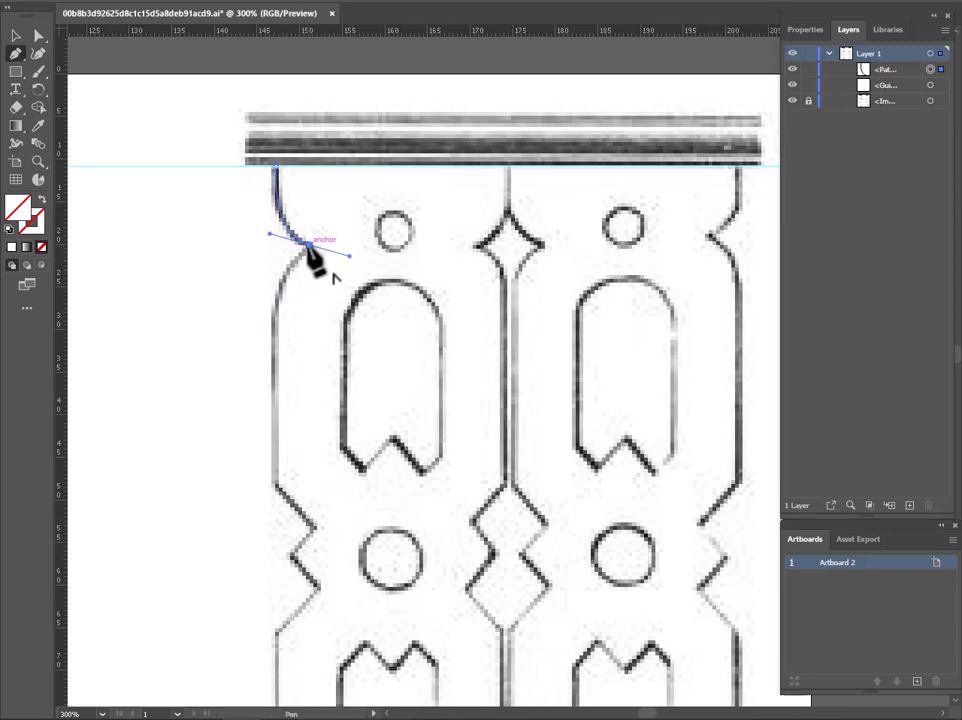
# With the Pen tool, trace the curve below the first panel's upper left notch and the straight edge down to the zigzag
pyautogui.moveTo(273, 328)
pyautogui.mouseDown()
pyautogui.moveTo(274, 311)
pyautogui.moveTo(279, 365)
pyautogui.moveTo(277, 353)
pyautogui.mouseUp()
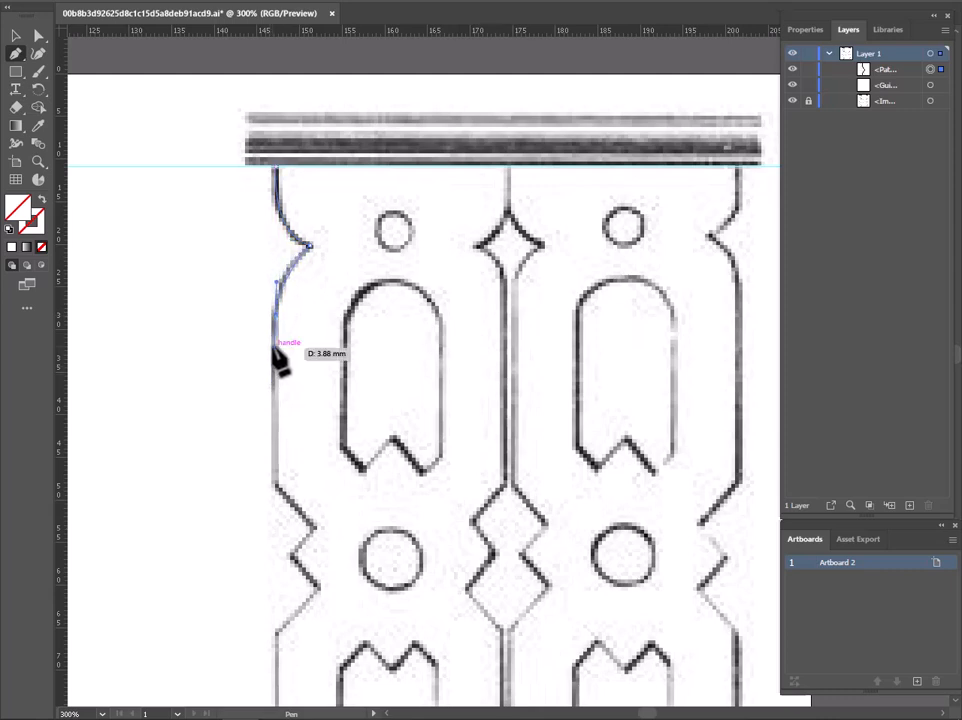
pyautogui.click(275, 315)
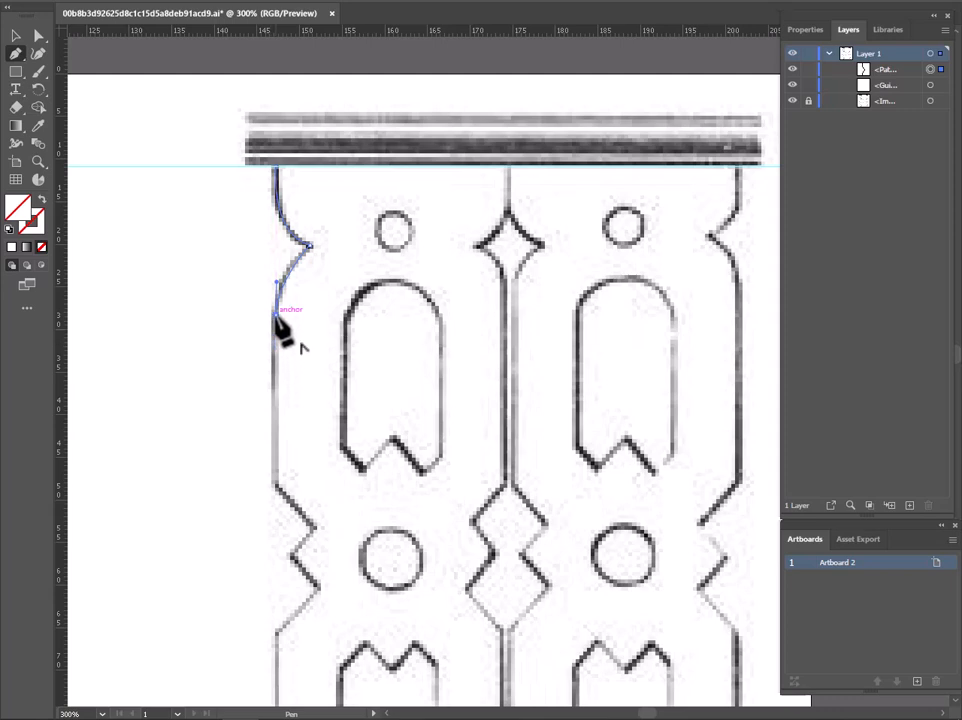
pyautogui.click(275, 482)
# Continue the path with straight segments along the zigzag notch at the middle of the first panel's left edge
pyautogui.moveTo(301, 490); pyautogui.dragTo(307, 310)
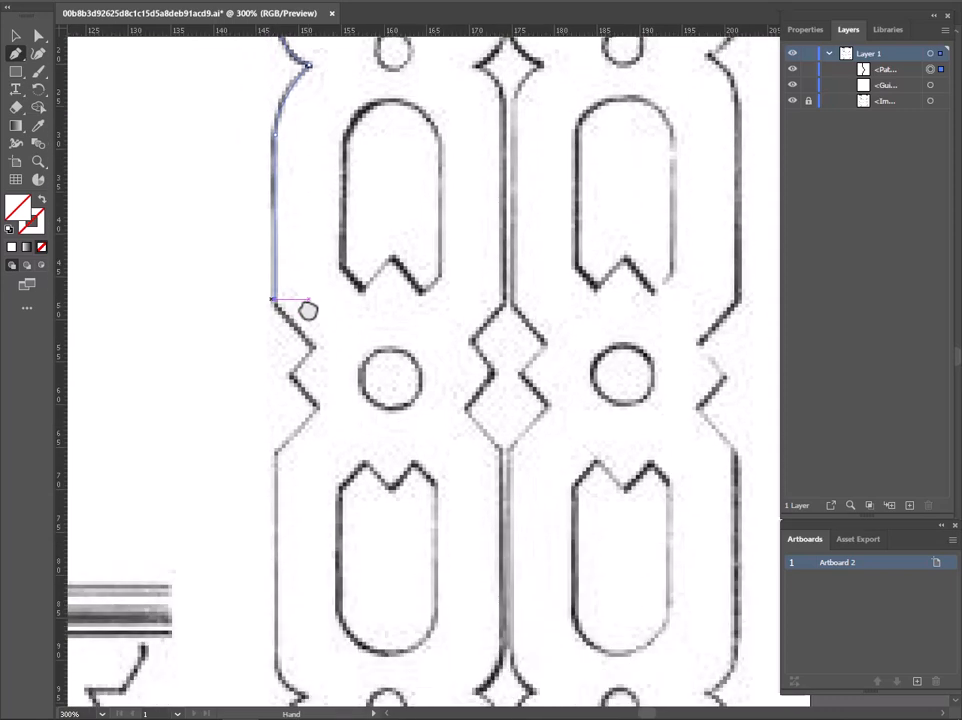
pyautogui.click(313, 347)
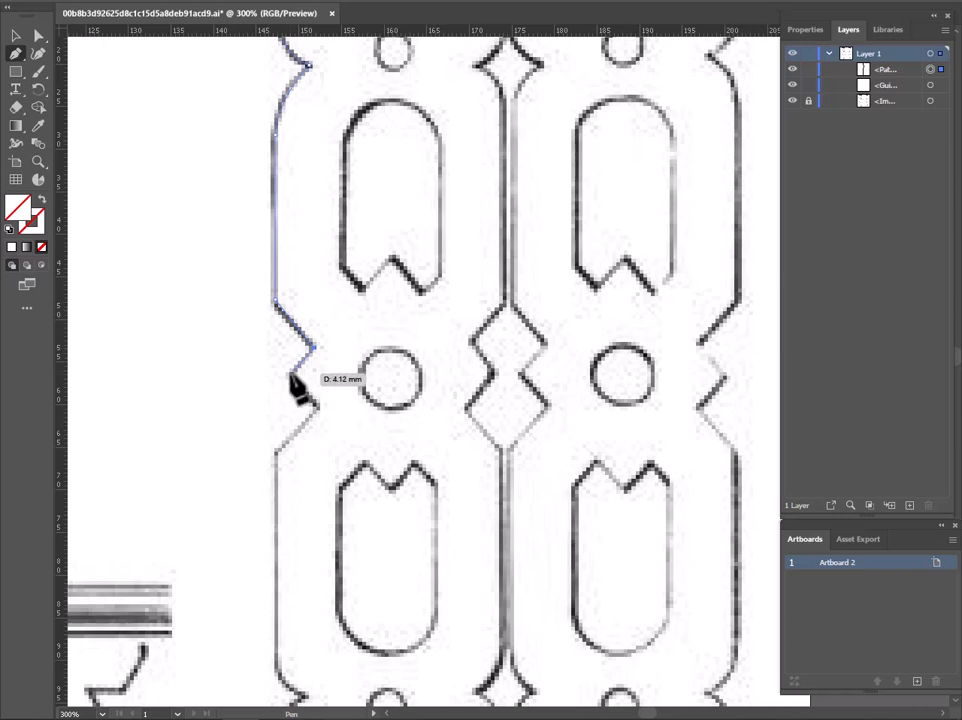
pyautogui.click(290, 376)
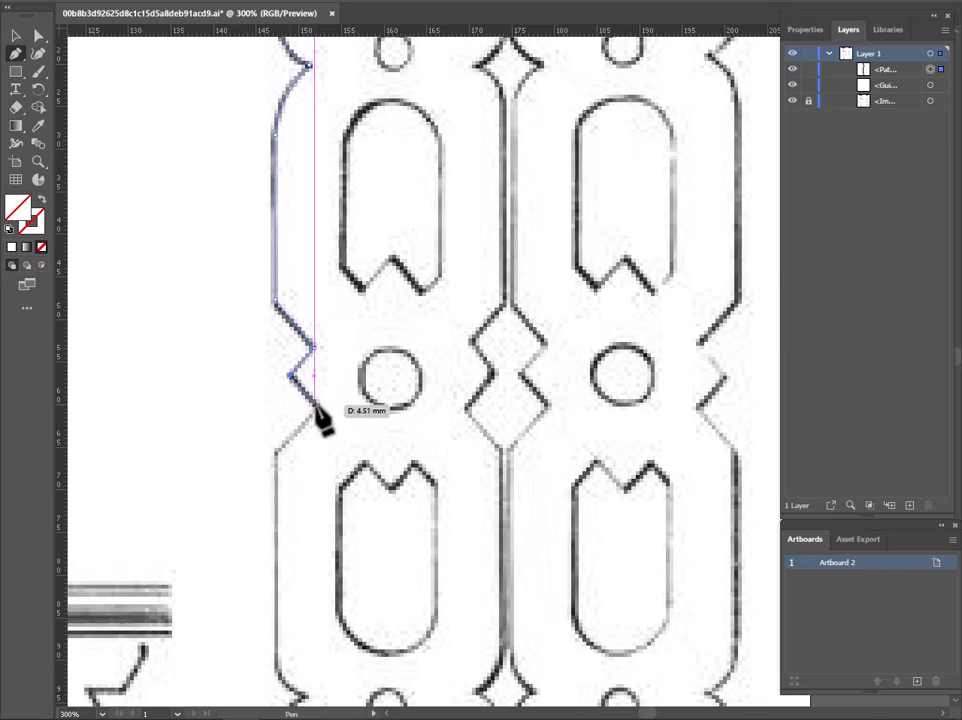
pyautogui.click(317, 406)
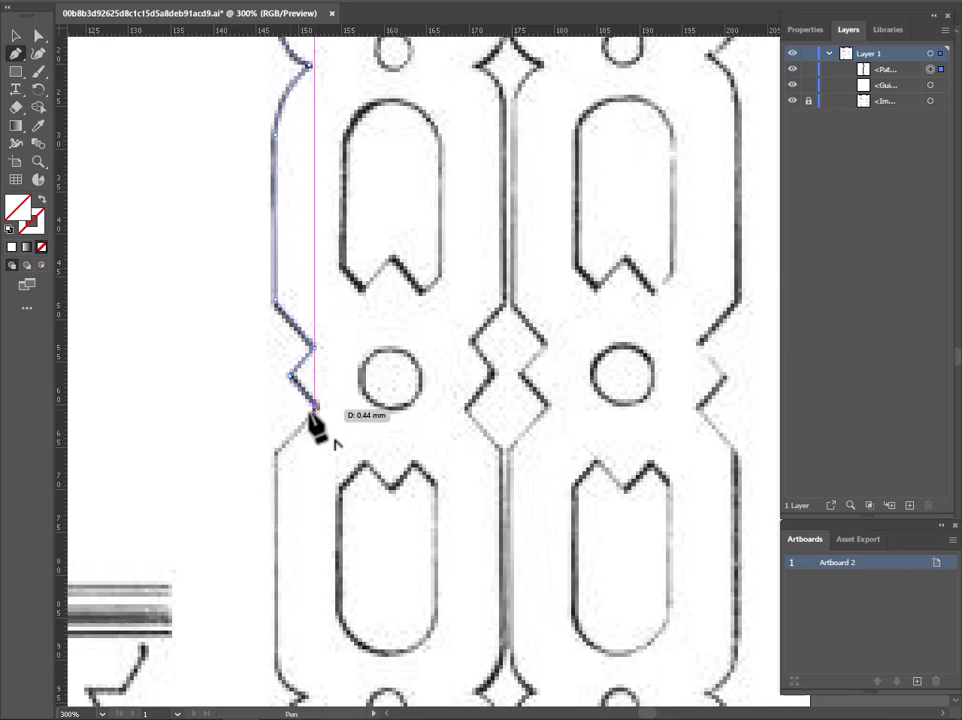
pyautogui.click(277, 450)
# Trace the first panel's lower left edge around the curved pointed notch and straight down past the double rail
pyautogui.scroll(-1, 279, 448)
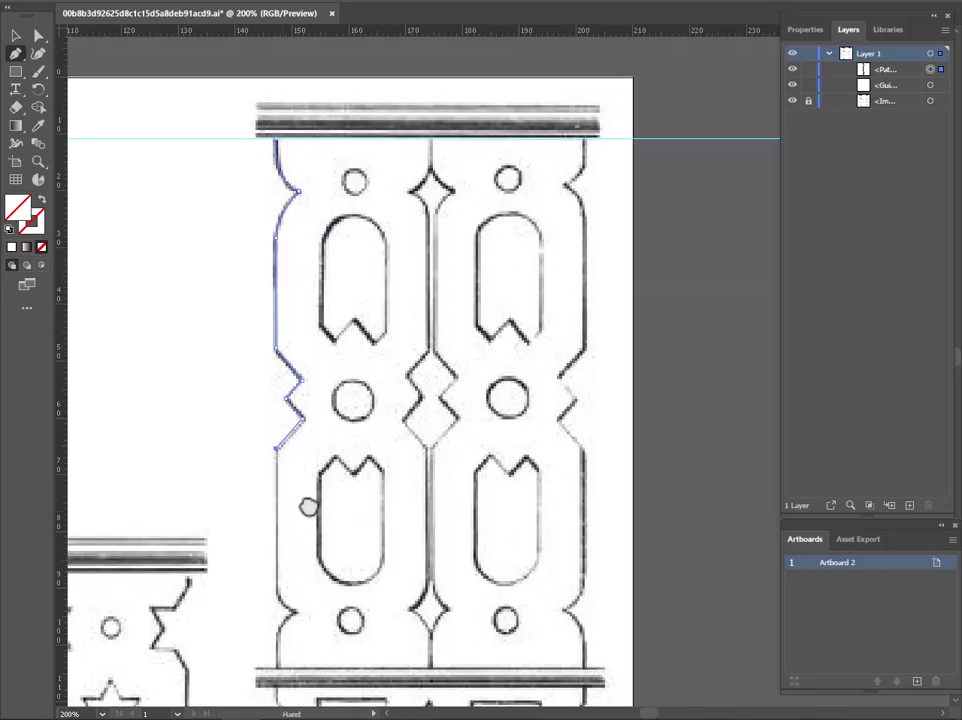
pyautogui.moveTo(309, 507); pyautogui.dragTo(303, 360)
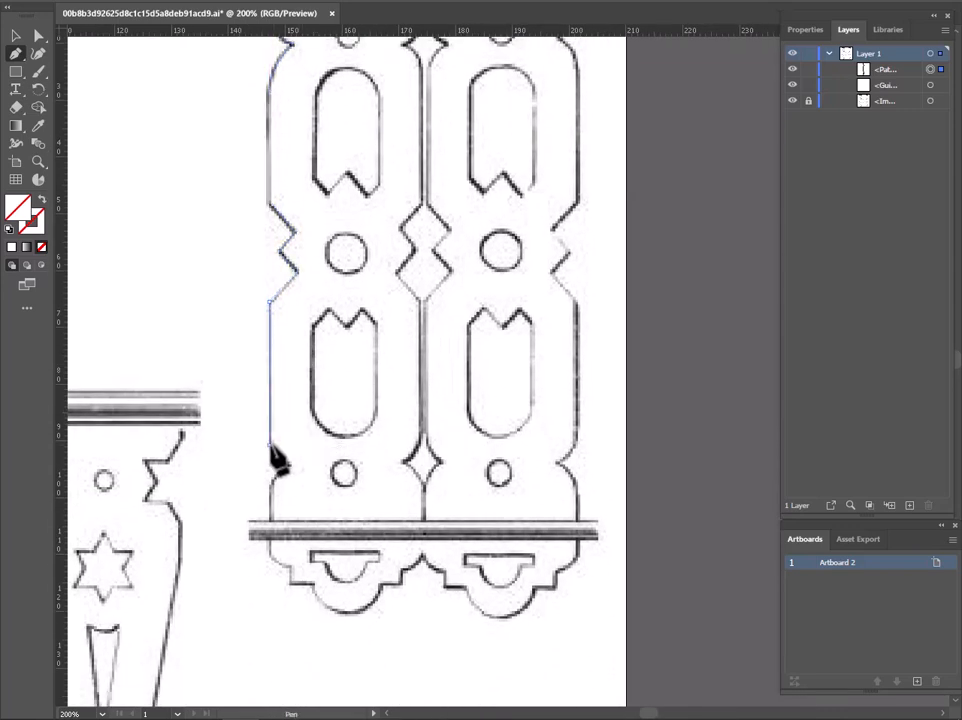
pyautogui.scroll(2, 269, 445)
pyautogui.moveTo(307, 485)
pyautogui.mouseDown()
pyautogui.moveTo(341, 503)
pyautogui.moveTo(303, 496)
pyautogui.moveTo(311, 498)
pyautogui.mouseUp()
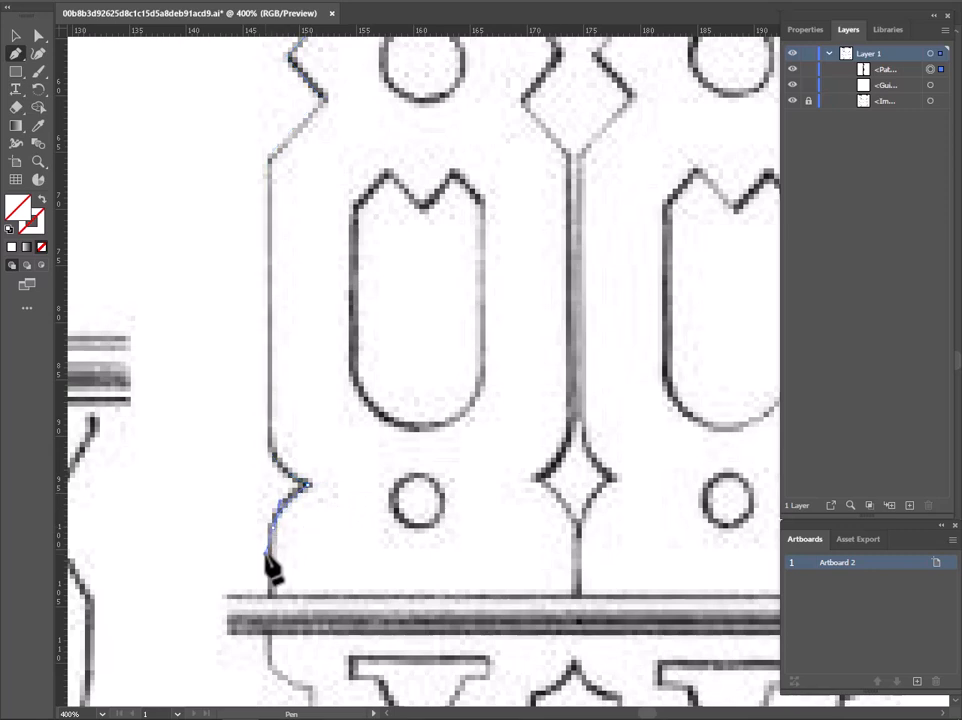
pyautogui.click(269, 527)
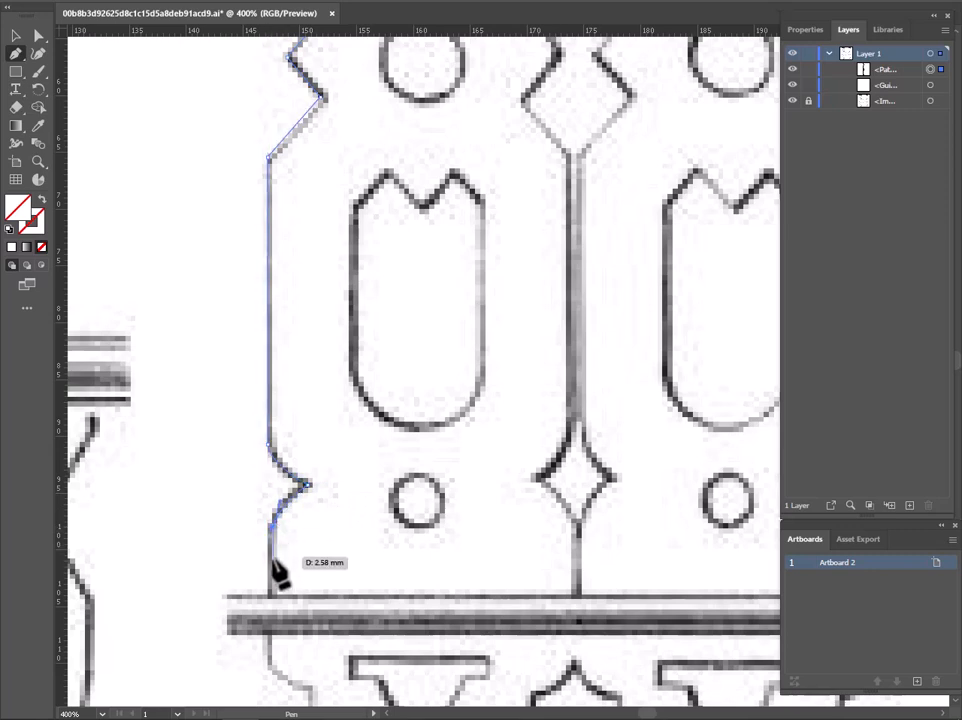
pyautogui.click(269, 664)
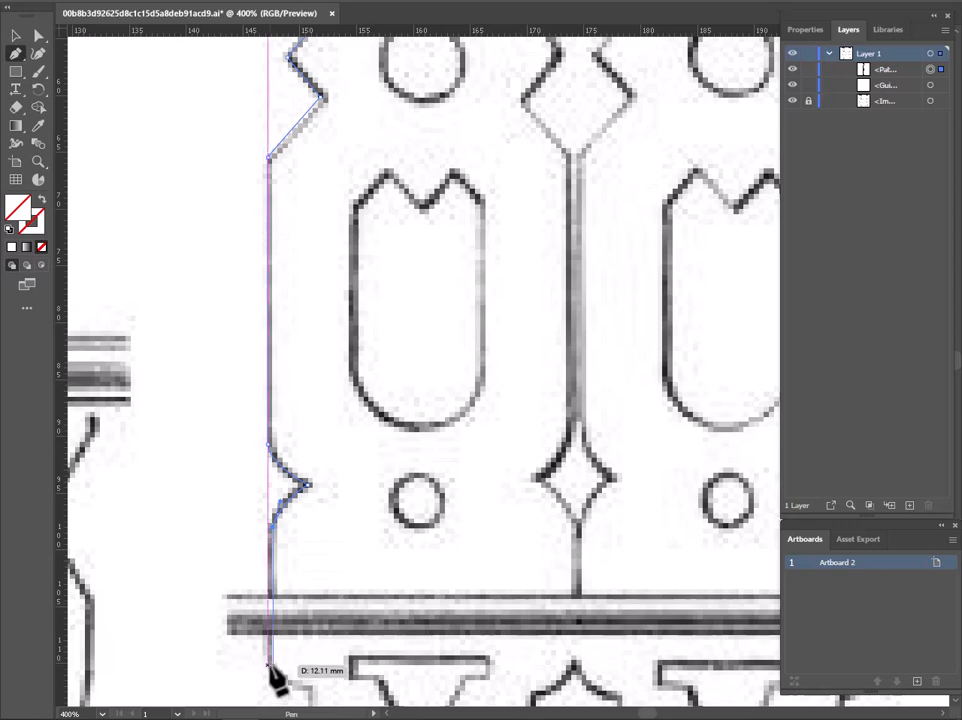
# Trace the small curve and right-angled step at the left side of the first panel's base, up to its half-round
pyautogui.press('space')
pyautogui.moveTo(316, 658); pyautogui.dragTo(307, 436)
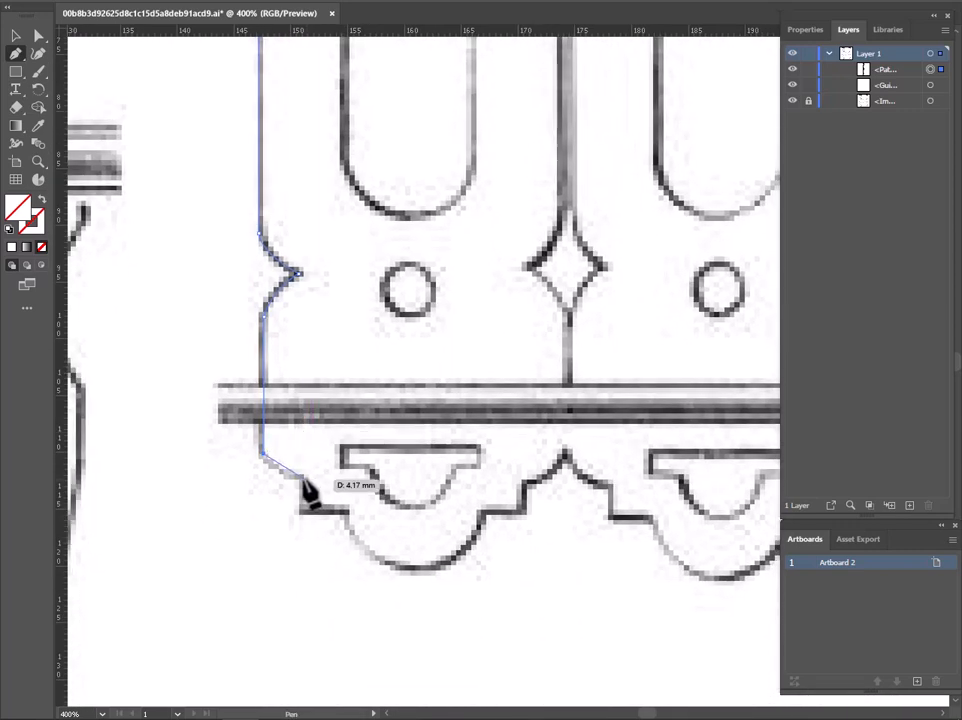
pyautogui.click(301, 478)
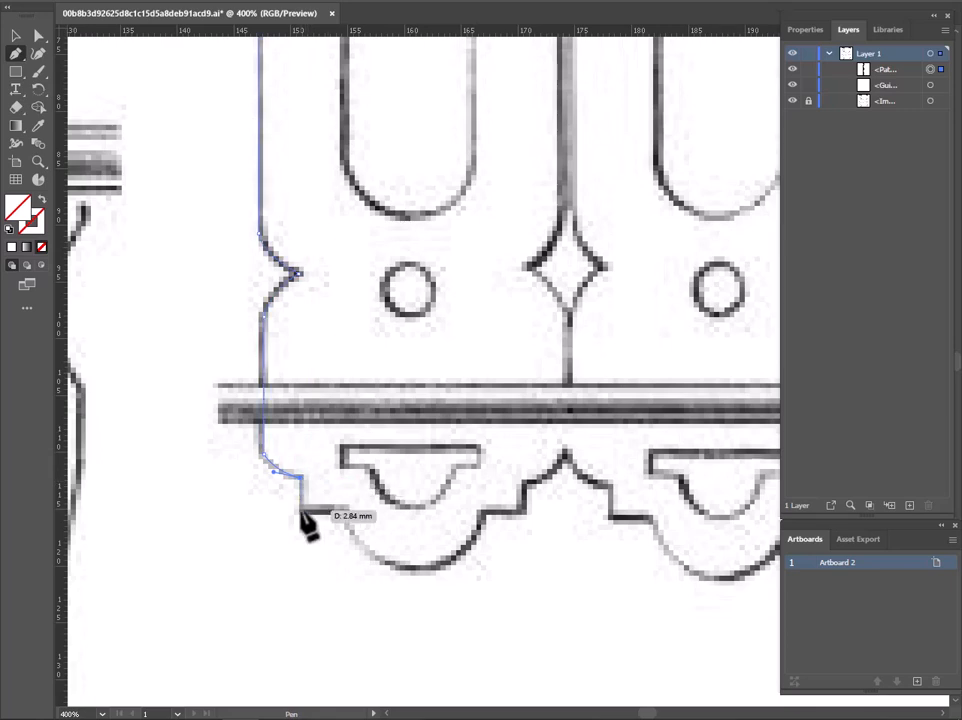
pyautogui.click(301, 510)
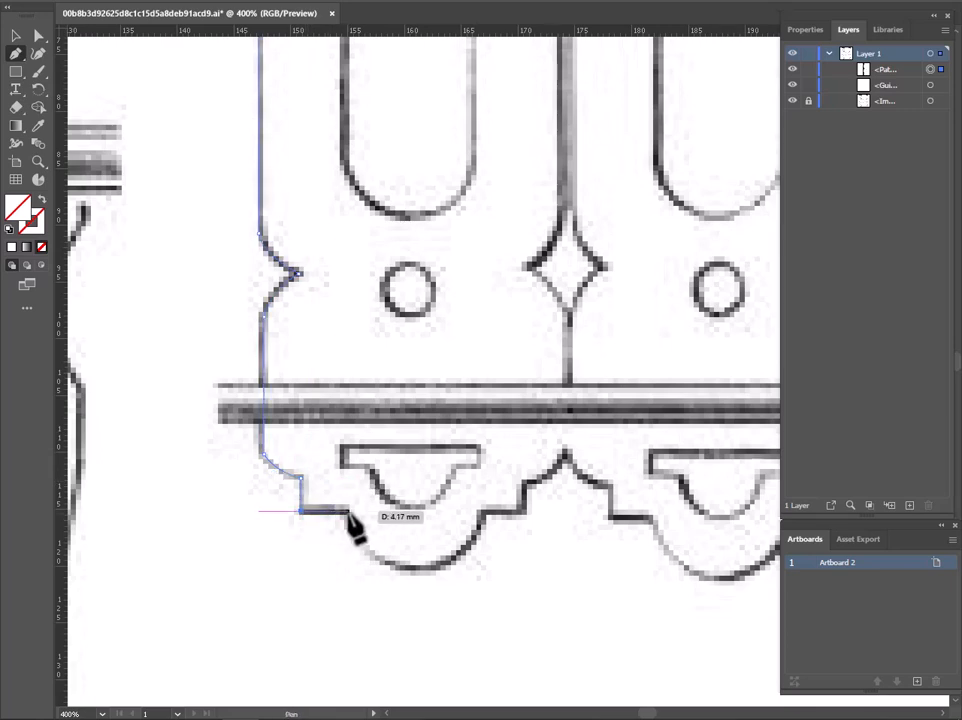
pyautogui.keyDown('shift'); pyautogui.click(347, 510); pyautogui.keyUp('shift')
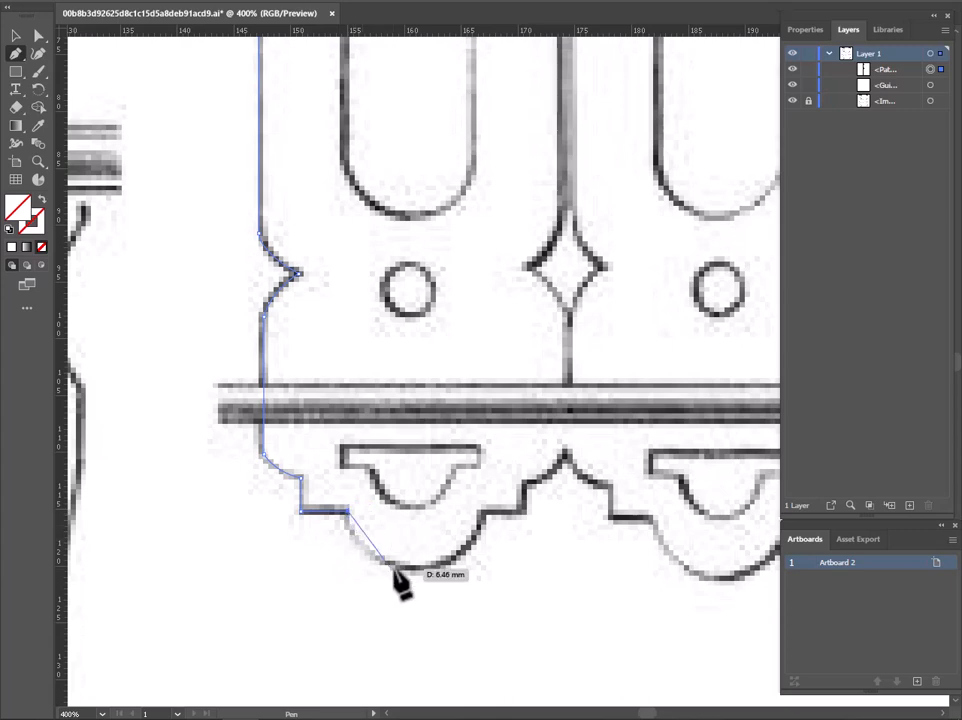
# Trace the base's half-round, its right-angled right step and the curve rising to the peak between the two panels
pyautogui.moveTo(411, 566); pyautogui.dragTo(467, 567)
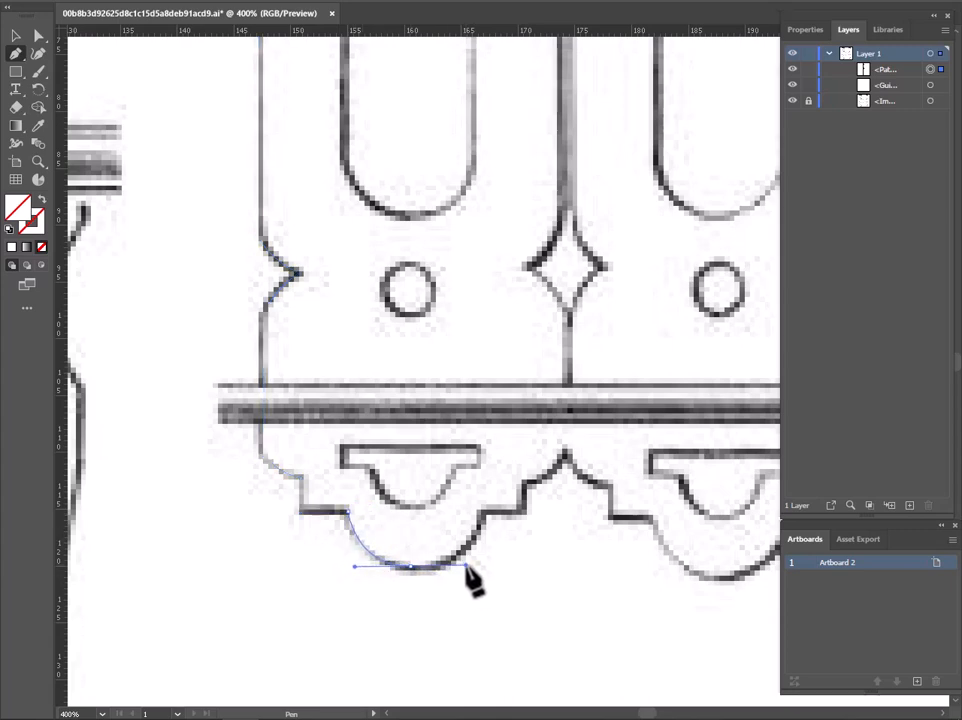
pyautogui.click(482, 513)
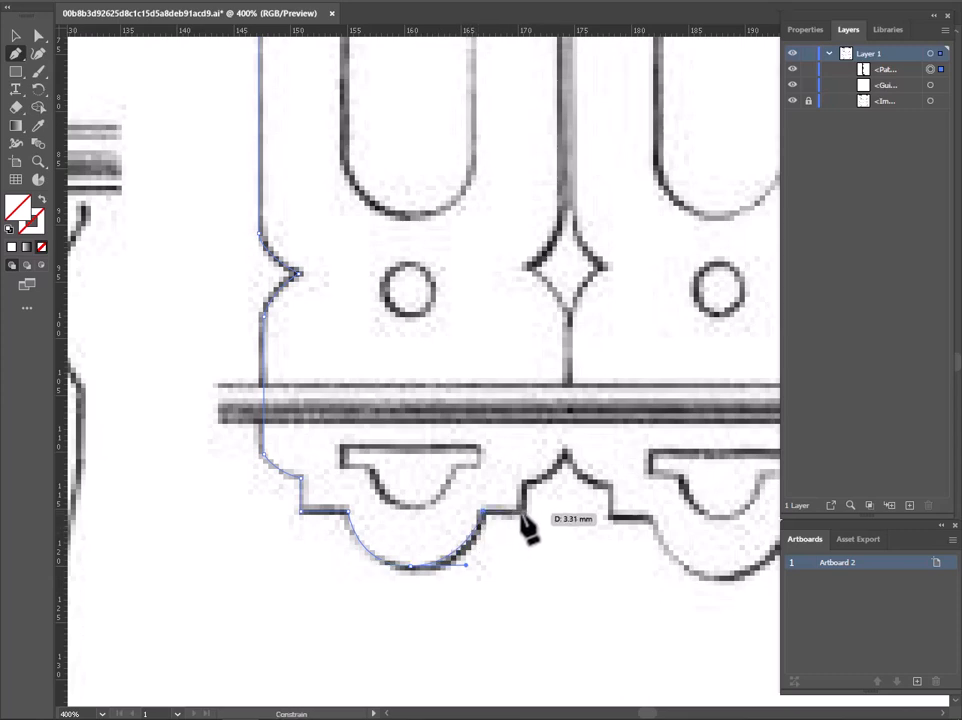
pyautogui.click(522, 513)
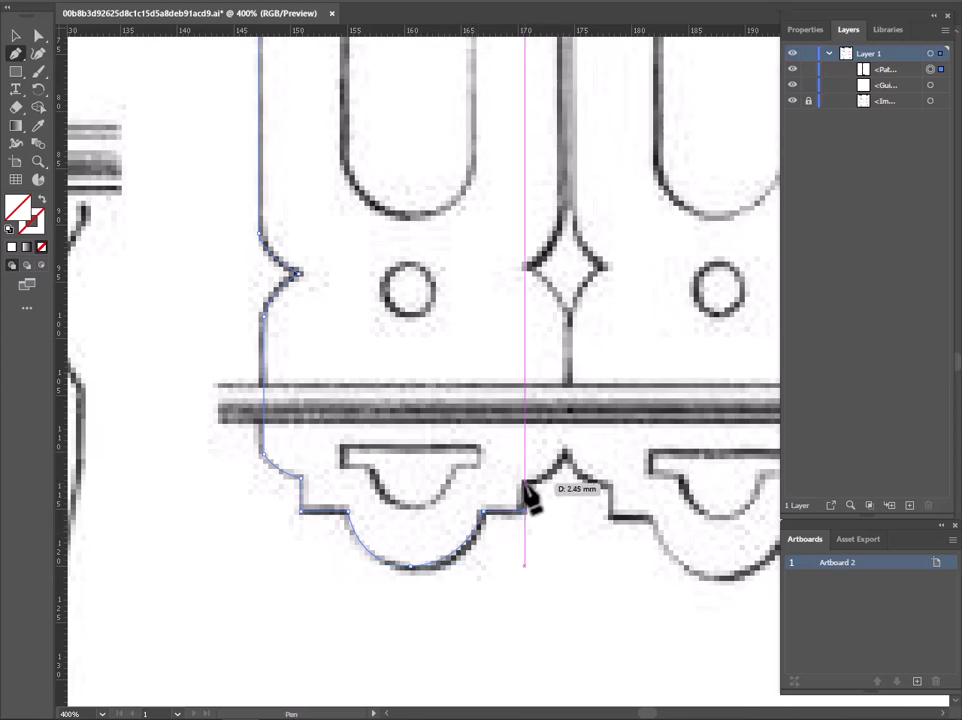
pyautogui.click(523, 486)
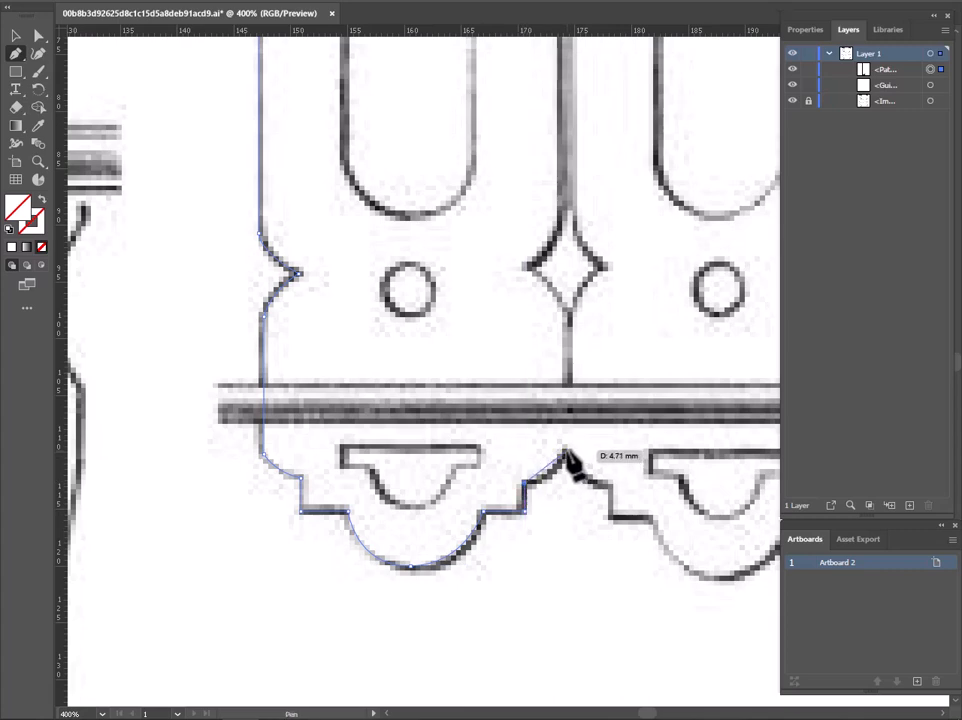
pyautogui.click(564, 453)
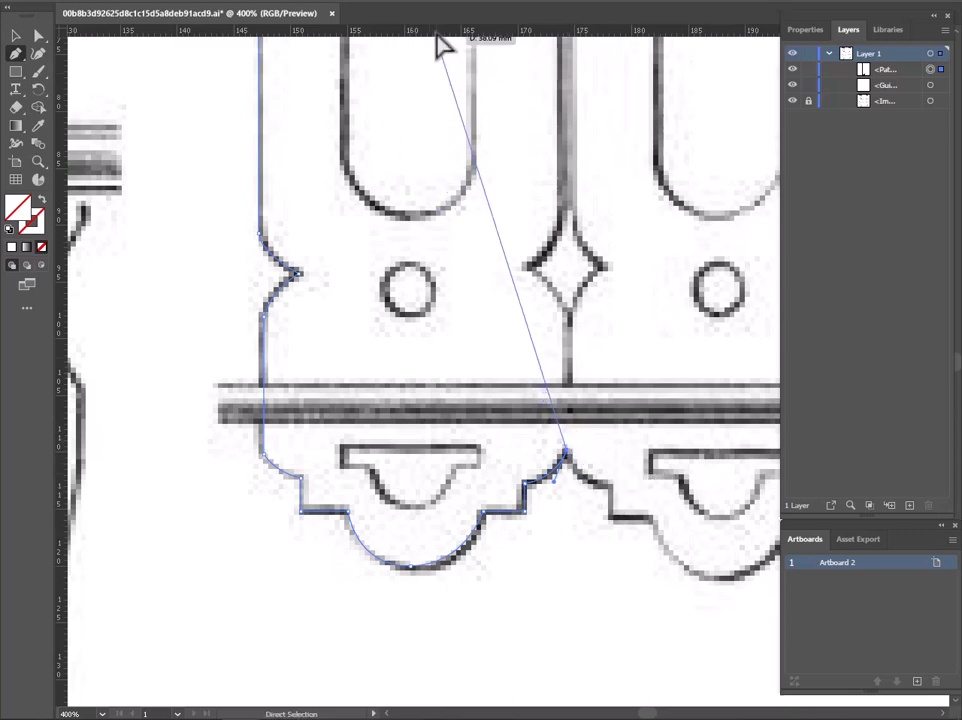
# Place a horizontal guide at the upper corner of the right-hand step in the first panel's base
pyautogui.press('Escape')
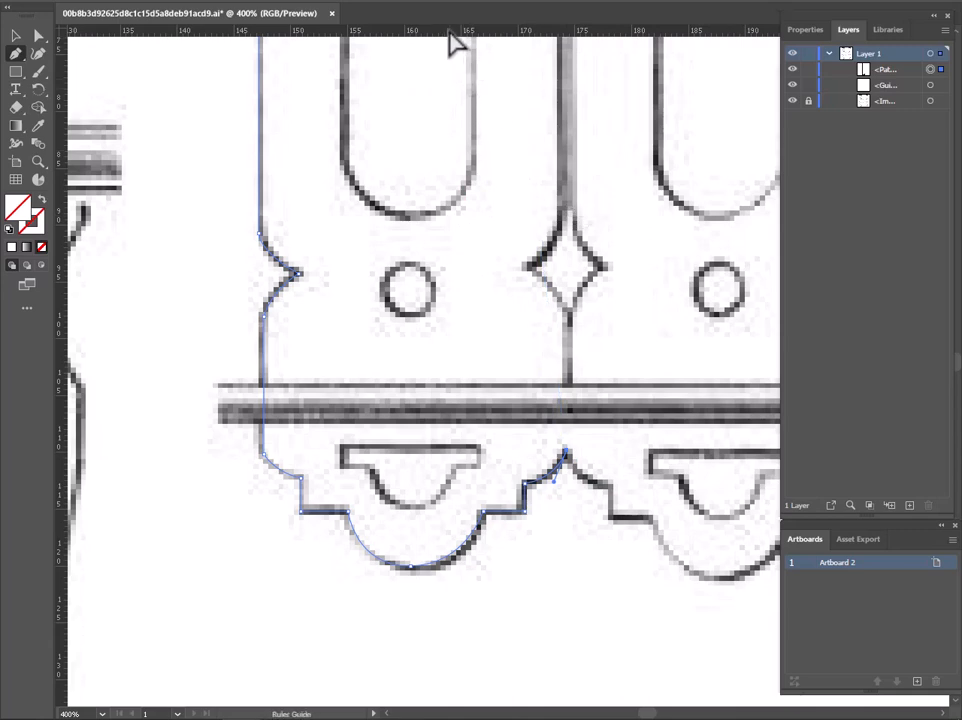
pyautogui.moveTo(455, 42); pyautogui.dragTo(530, 484)
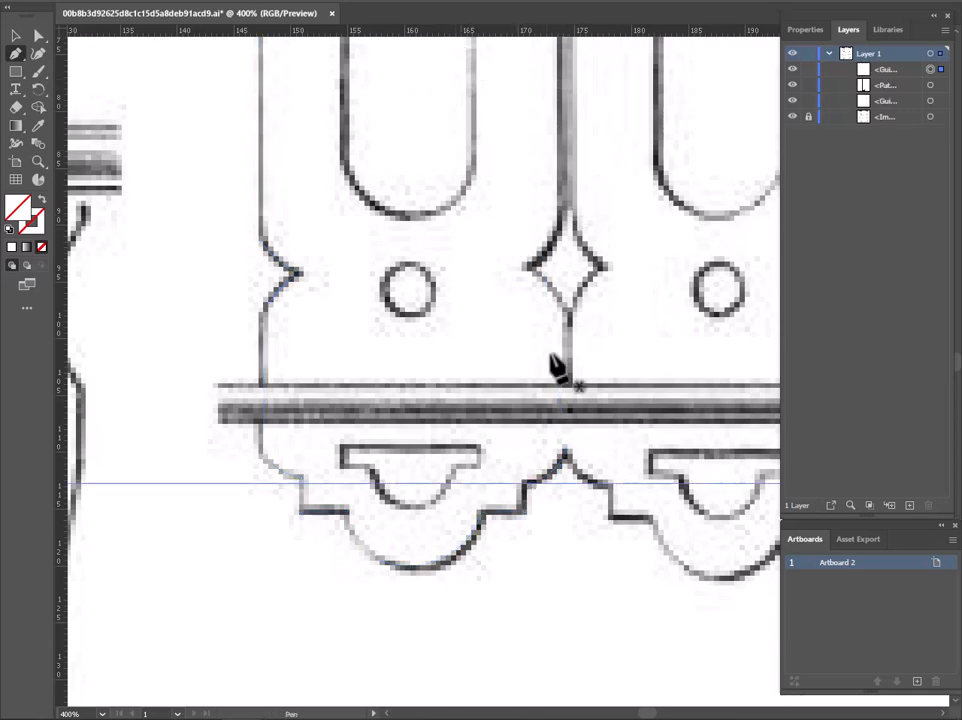
pyautogui.click(566, 453)
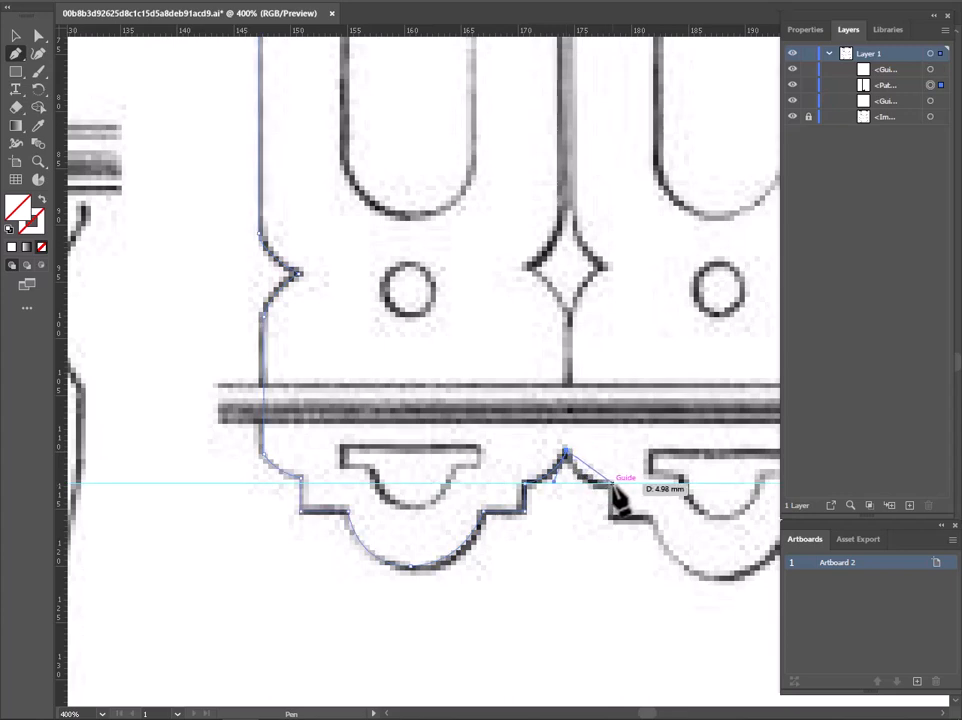
pyautogui.moveTo(612, 484); pyautogui.dragTo(640, 484)
pyautogui.hotkey('ctrl', 'z')
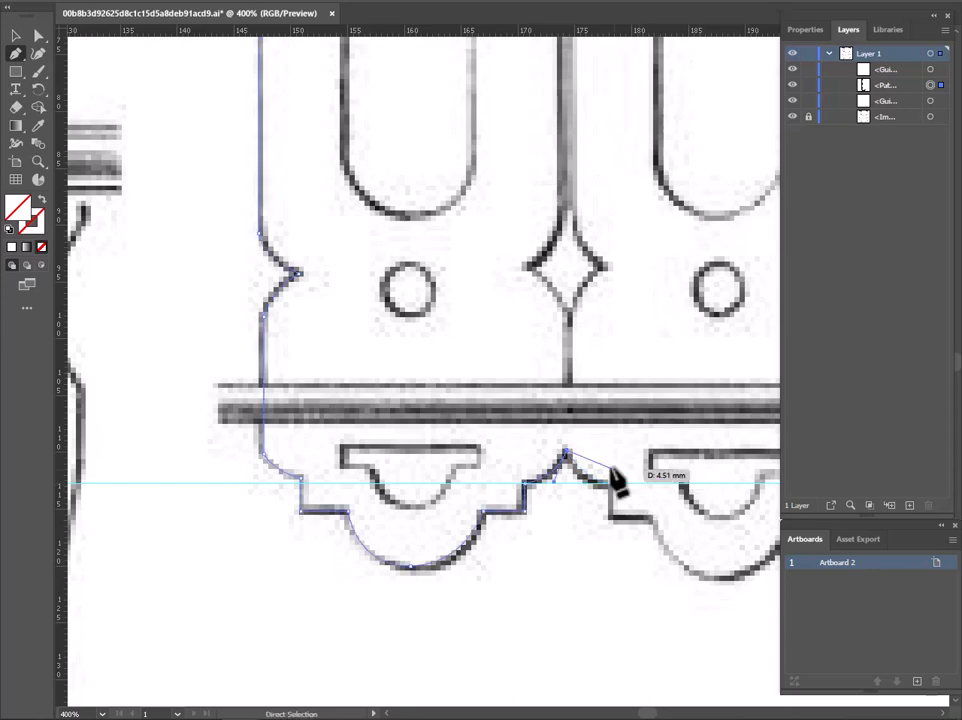
# Add a vertical guide through the centre of the half-round at the first panel's base
pyautogui.scroll(-4, 614, 478)
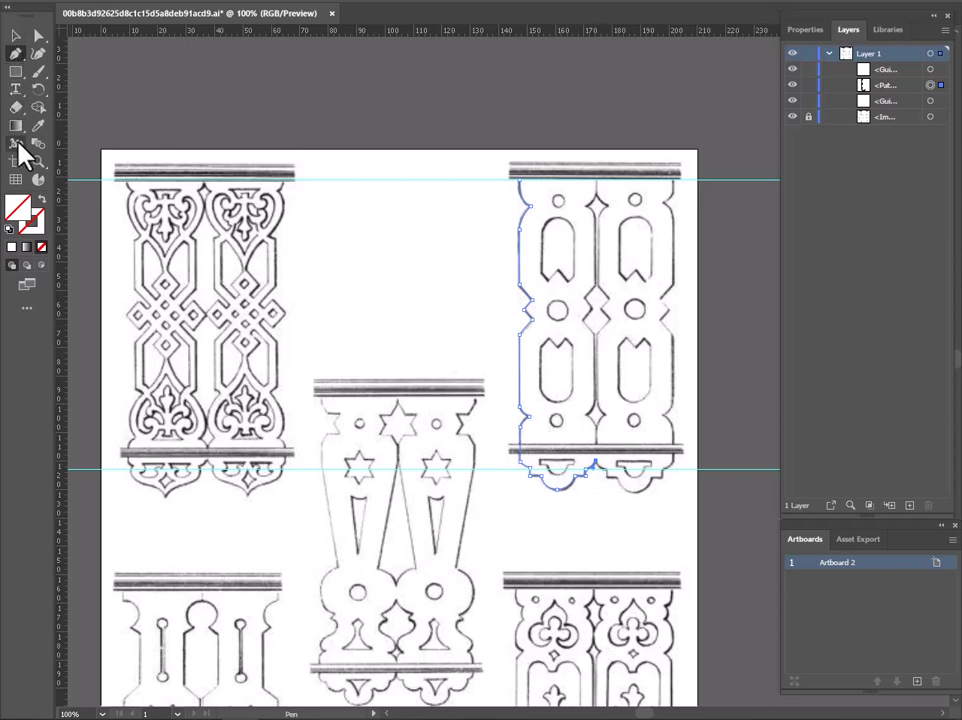
pyautogui.moveTo(64, 241); pyautogui.dragTo(563, 490)
pyautogui.scroll(4, 563, 490)
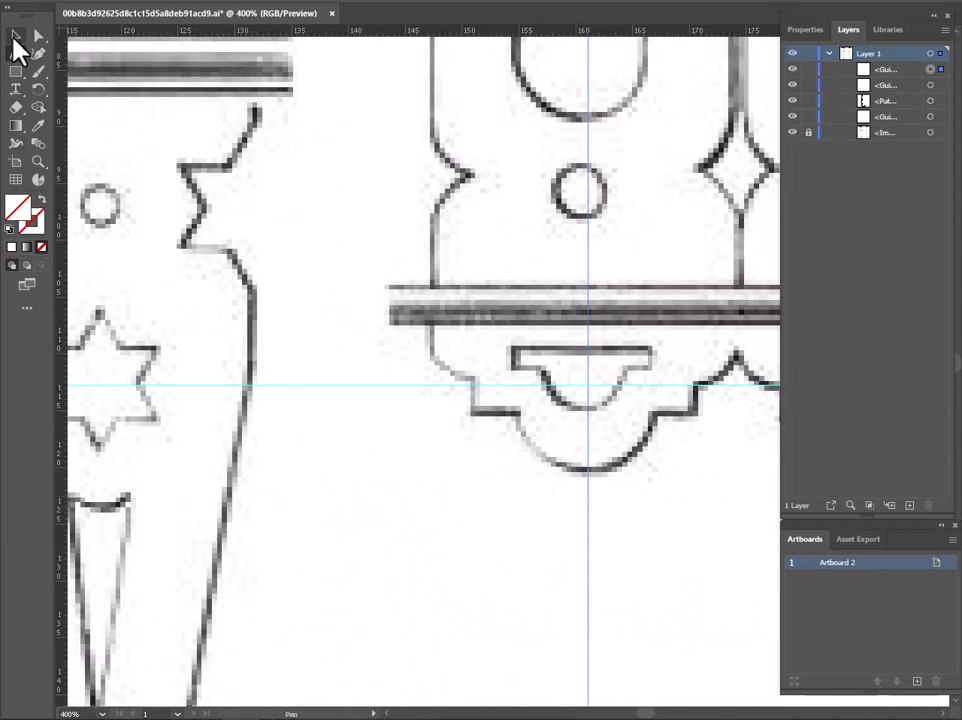
# Align the vertical guide with the lowest anchor point of the traced path at the bottom of the half-round
pyautogui.click(15, 38)
pyautogui.scroll(1, 630, 440)
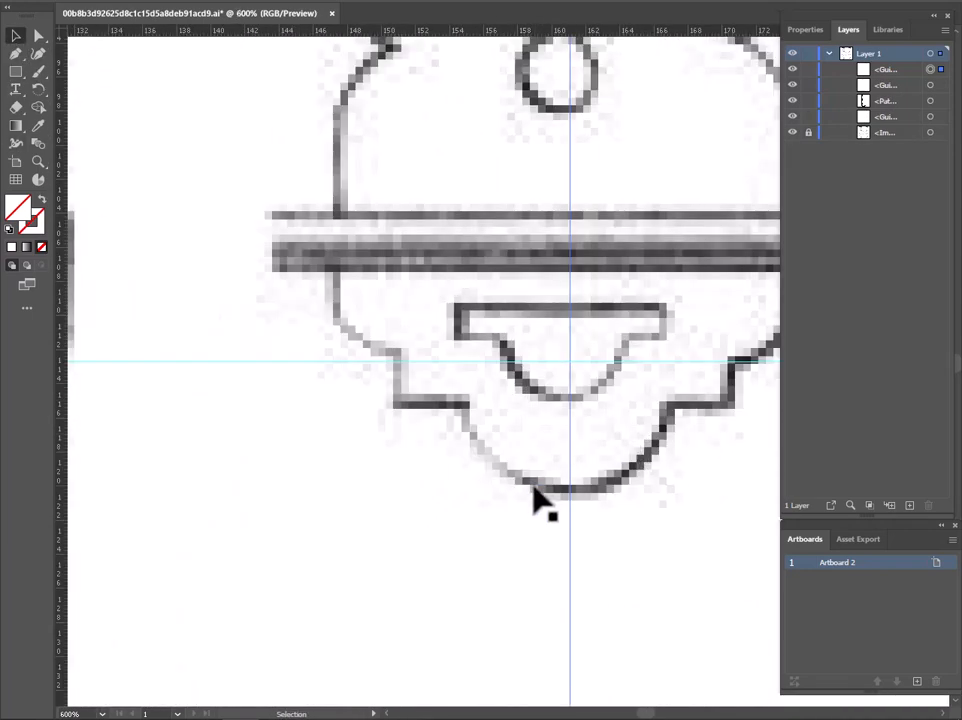
pyautogui.click(533, 484)
pyautogui.moveTo(569, 490)
pyautogui.mouseDown()
pyautogui.moveTo(571, 498)
pyautogui.moveTo(563, 493)
pyautogui.mouseUp()
pyautogui.scroll(4, 558, 493)
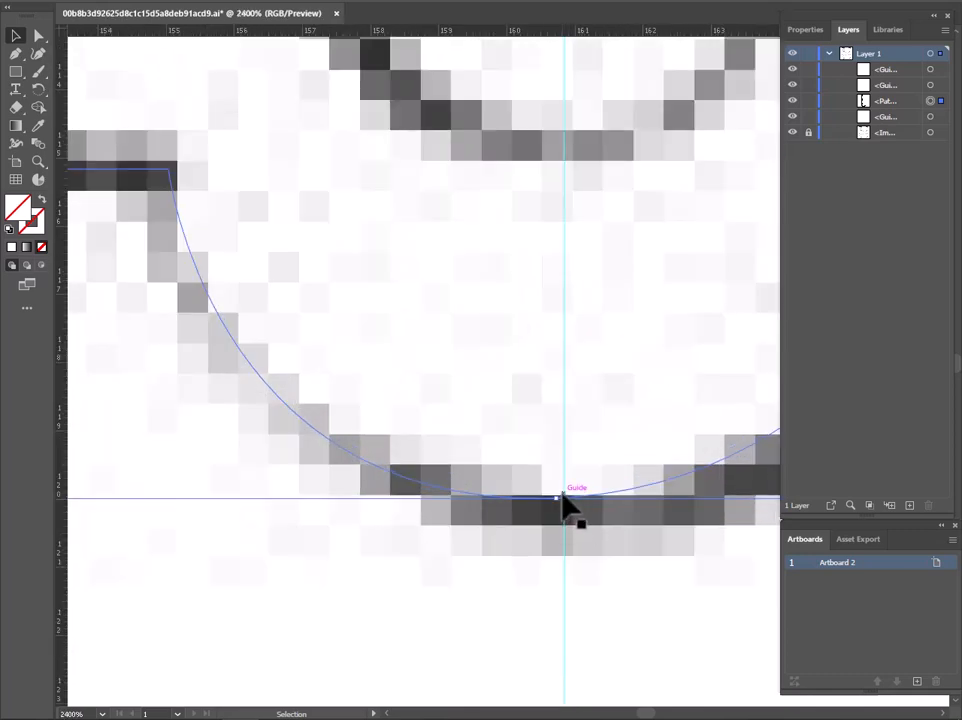
pyautogui.moveTo(565, 498); pyautogui.dragTo(559, 507)
pyautogui.click(551, 508)
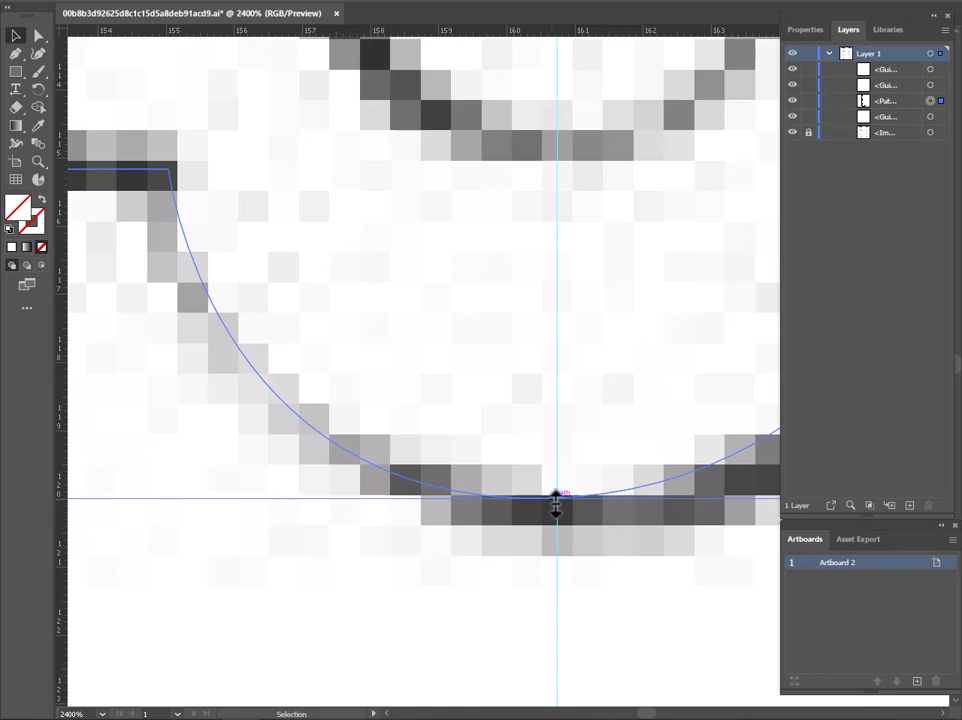
pyautogui.scroll(3, 554, 500)
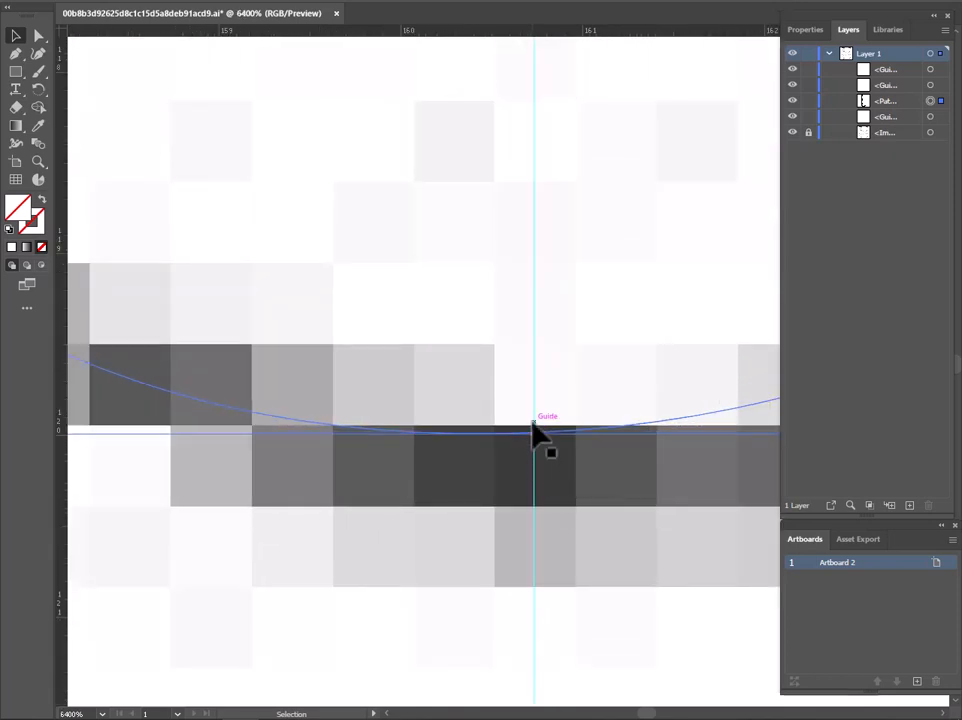
pyautogui.moveTo(536, 437); pyautogui.dragTo(545, 431)
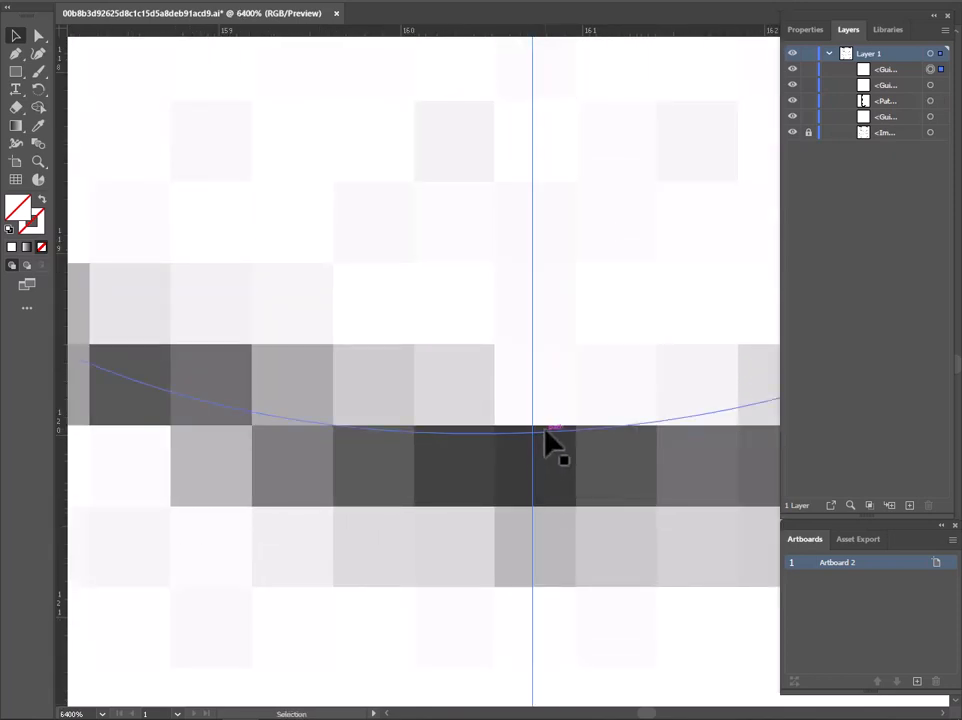
pyautogui.scroll(-5, 545, 431)
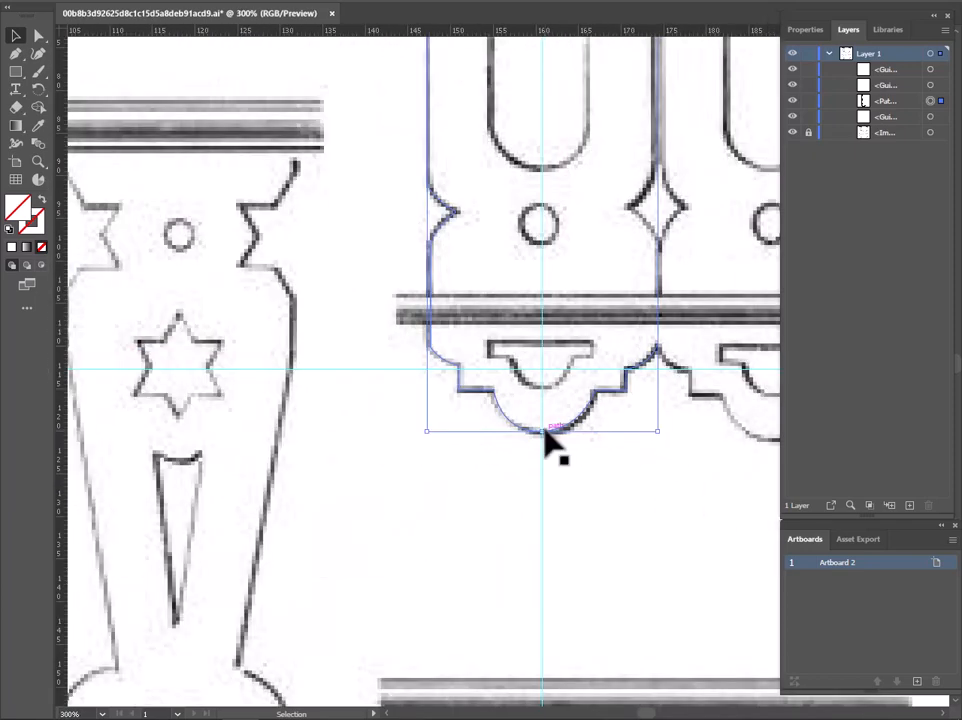
pyautogui.scroll(1, 612, 414)
pyautogui.click(34, 38)
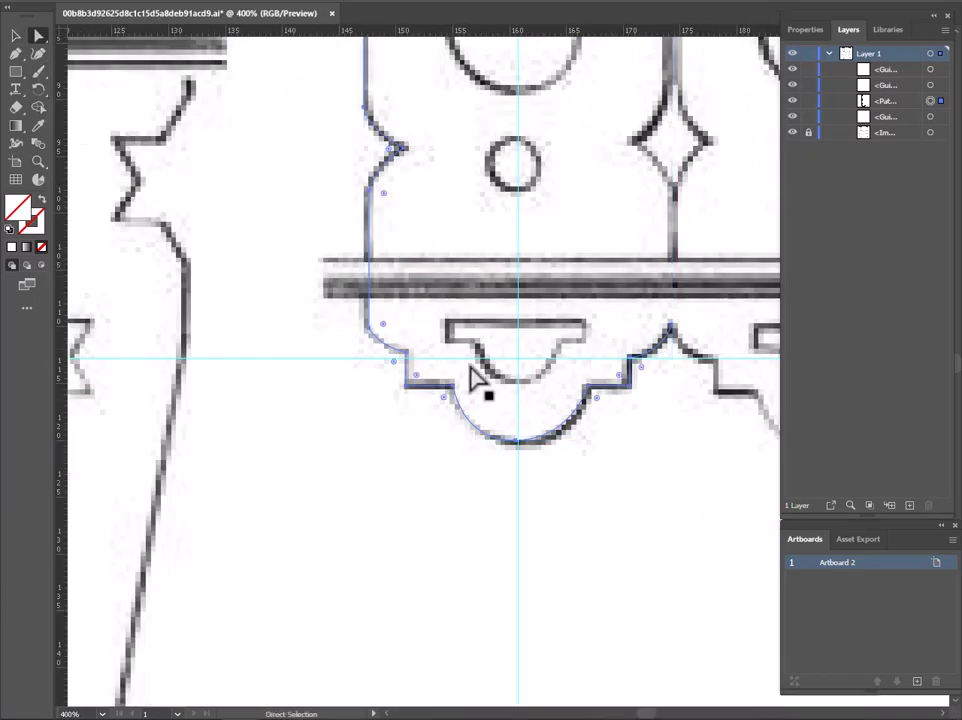
pyautogui.press('Delete')
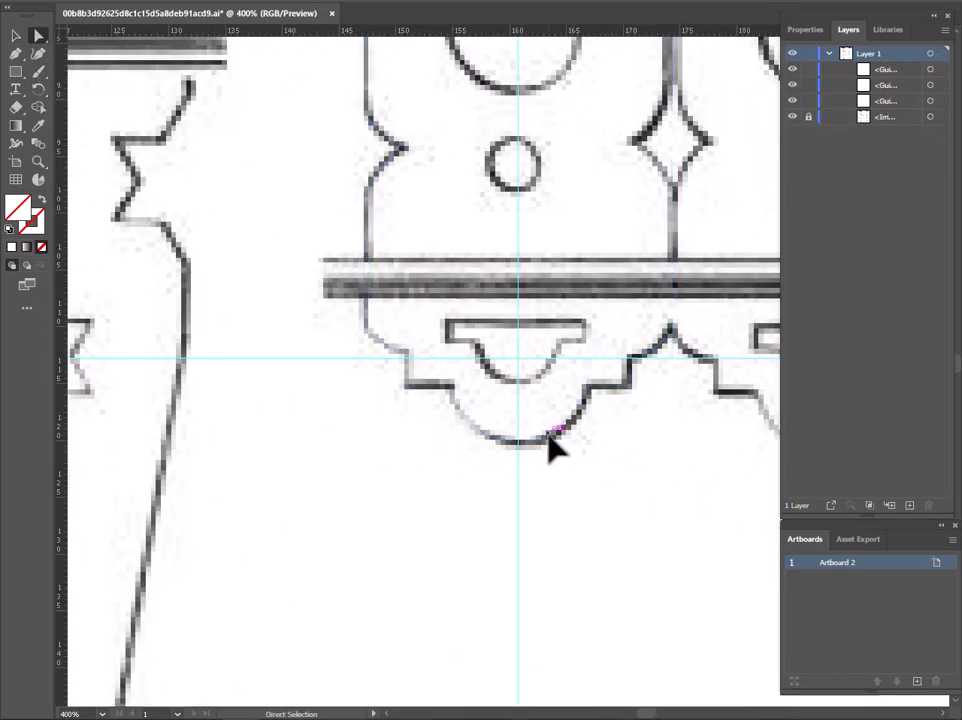
pyautogui.hotkey('ctrl', 'z')
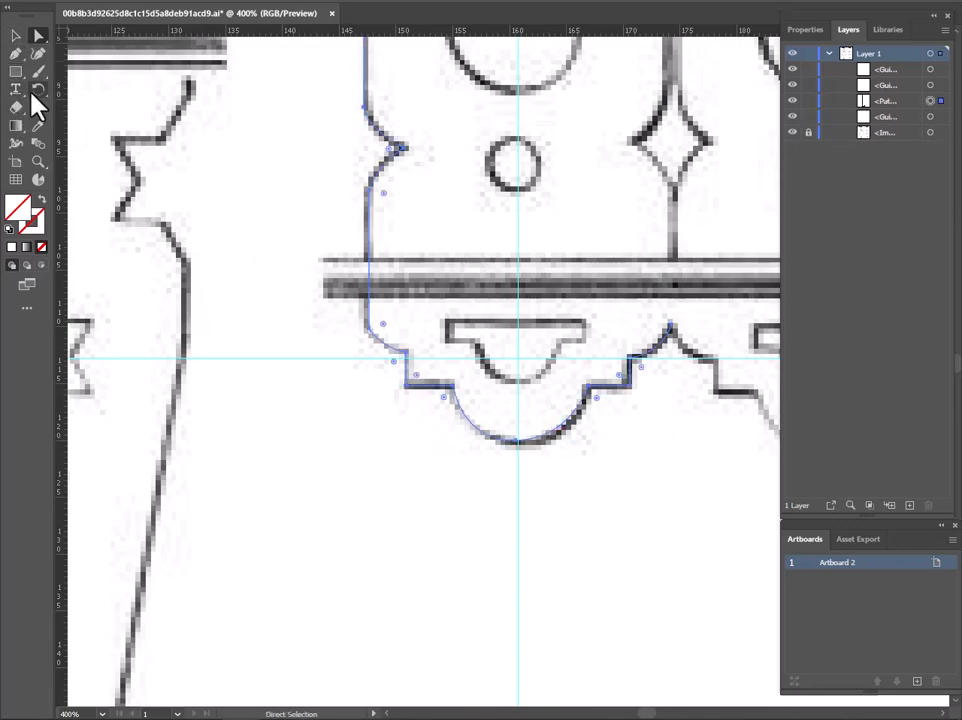
# Cut the traced path with the Scissors tool at the lowest point of the half-round and delete the section to its right
pyautogui.moveTo(18, 107); pyautogui.dragTo(60, 123)
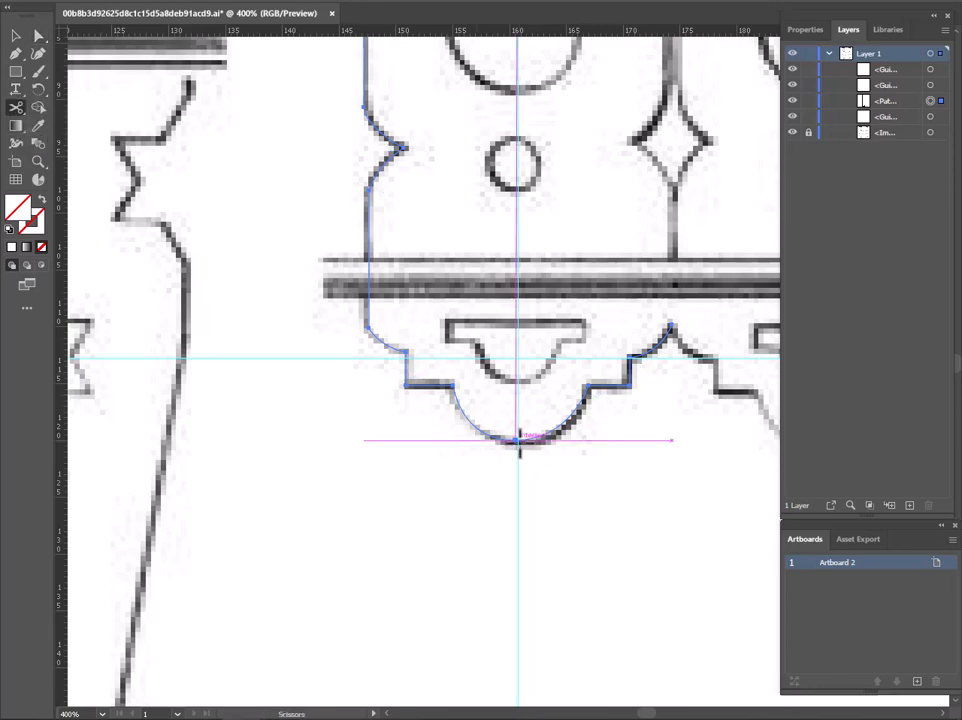
pyautogui.click(520, 437)
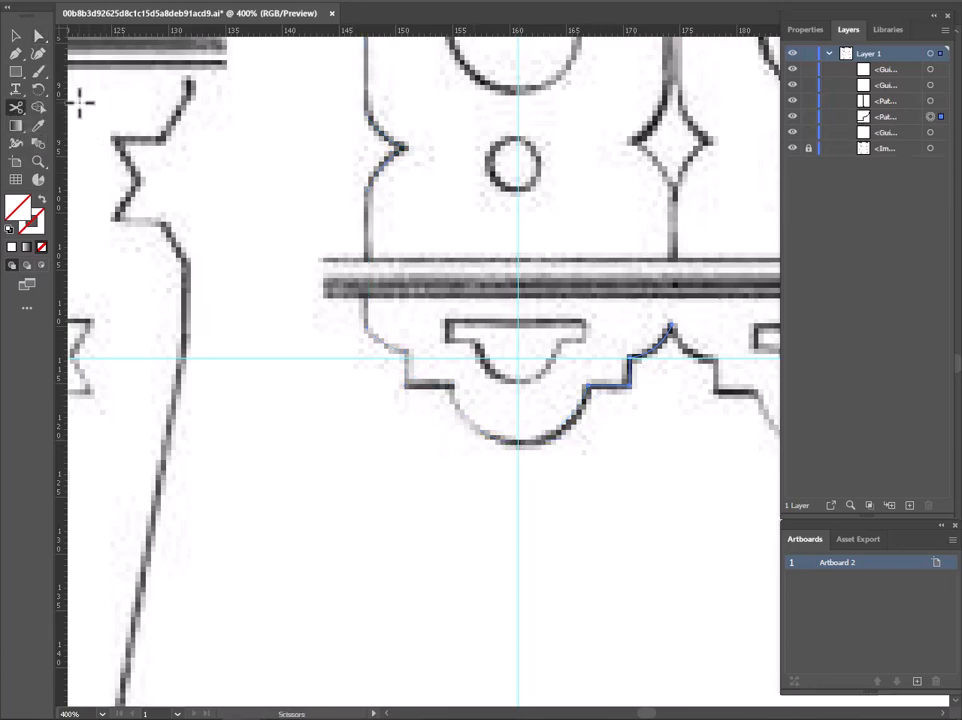
pyautogui.click(16, 36)
pyautogui.press('Delete')
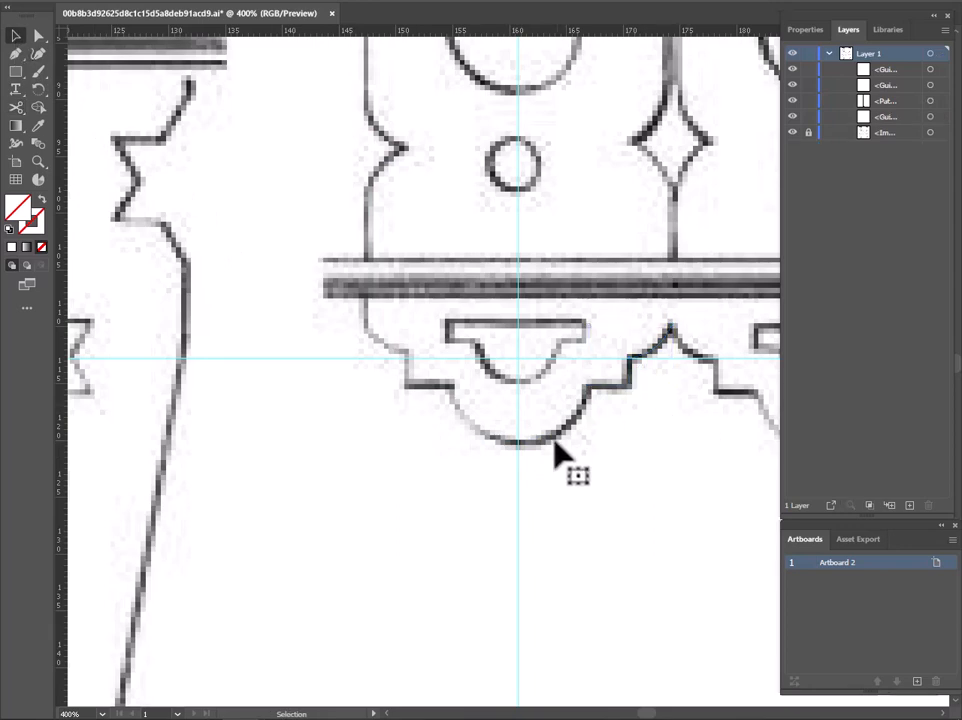
# Move the vertical centre guide exactly onto the lower end point of the remaining left half of the path
pyautogui.click(502, 443)
pyautogui.scroll(4, 513, 447)
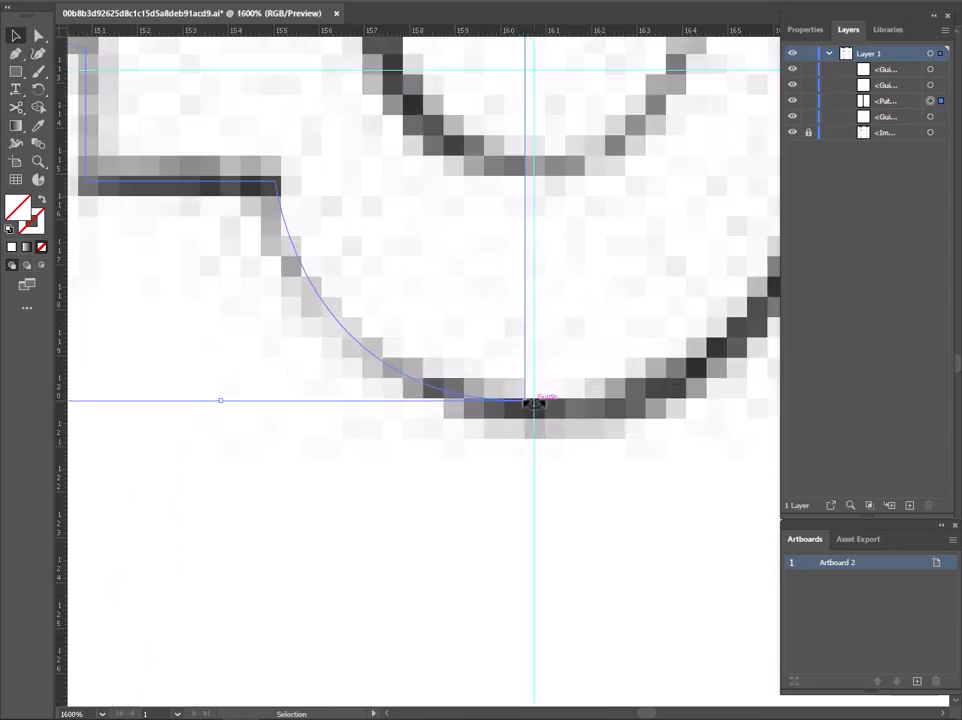
pyautogui.scroll(3, 536, 413)
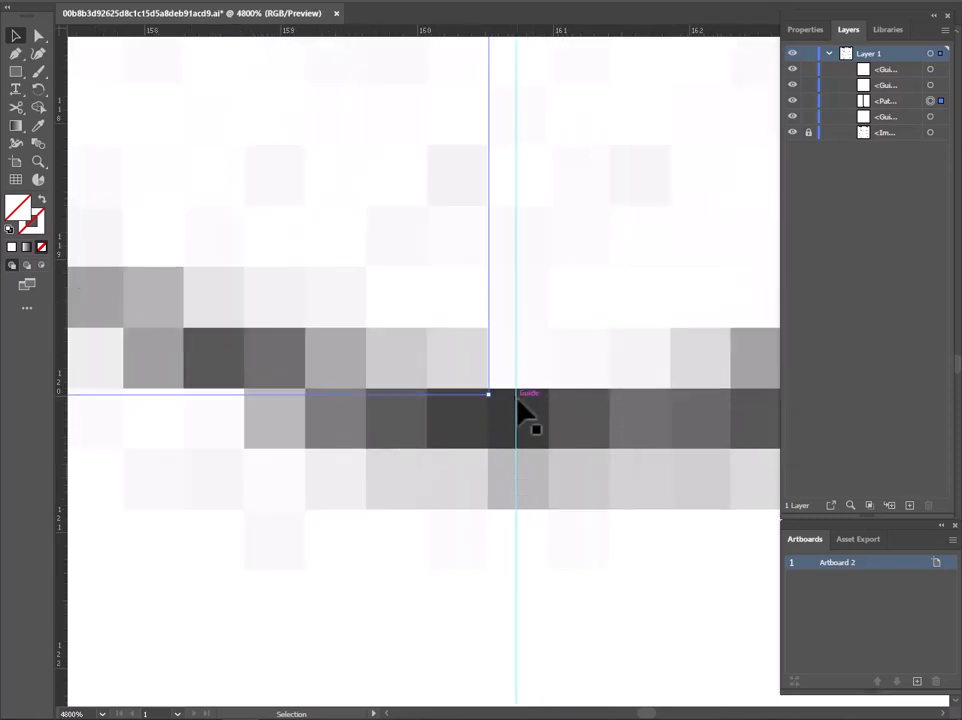
pyautogui.moveTo(518, 400); pyautogui.dragTo(490, 400)
pyautogui.scroll(-5, 490, 400)
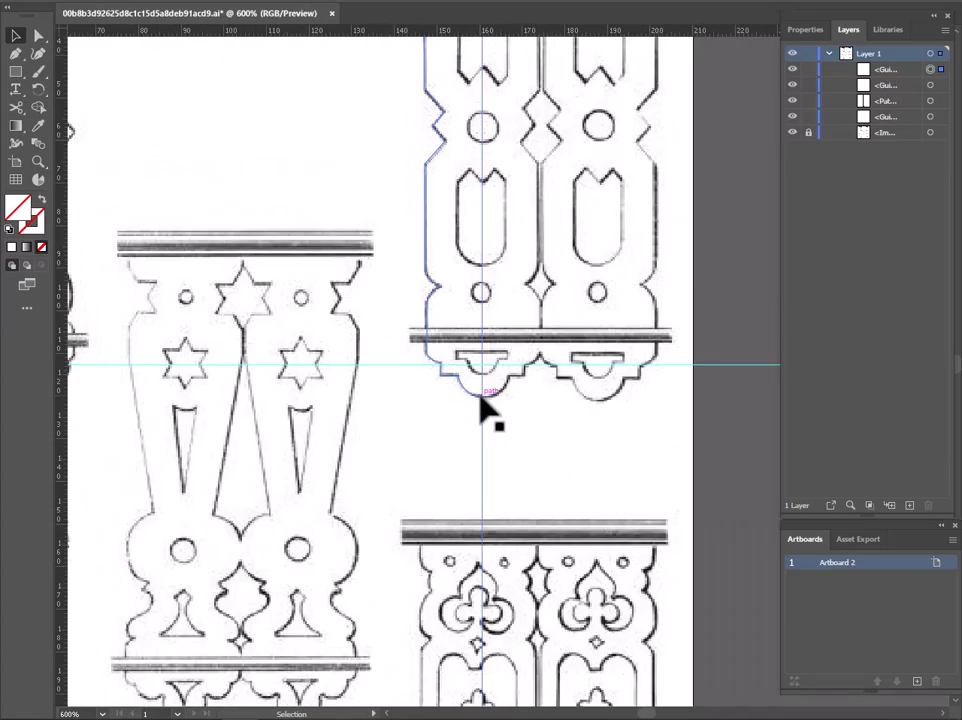
# Reflect a copy of the left half path across the vertical axis and move it over the first panel's right edge
pyautogui.moveTo(517, 298); pyautogui.dragTo(543, 541)
pyautogui.scroll(1, 543, 185)
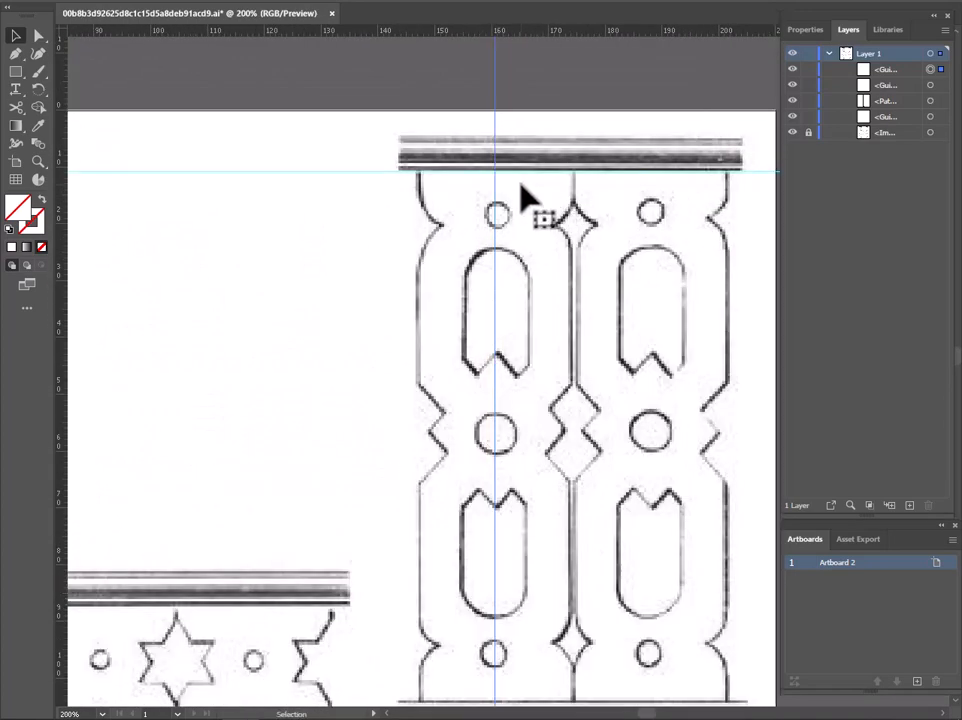
pyautogui.scroll(1, 520, 197)
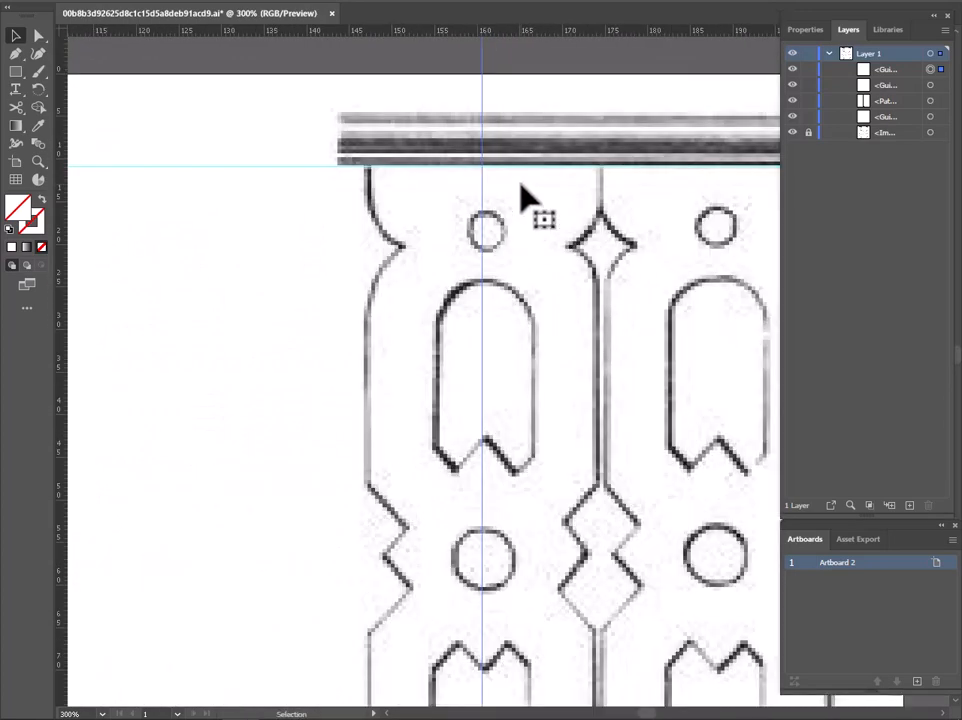
pyautogui.click(405, 258)
pyautogui.scroll(-1, 487, 358)
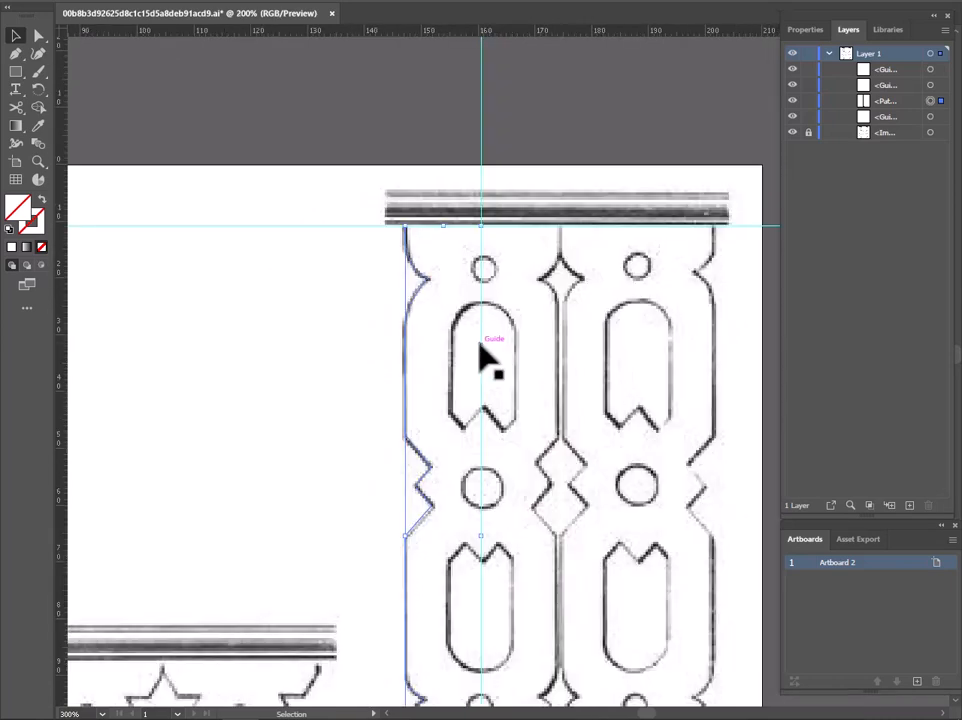
pyautogui.moveTo(522, 419); pyautogui.dragTo(496, 243)
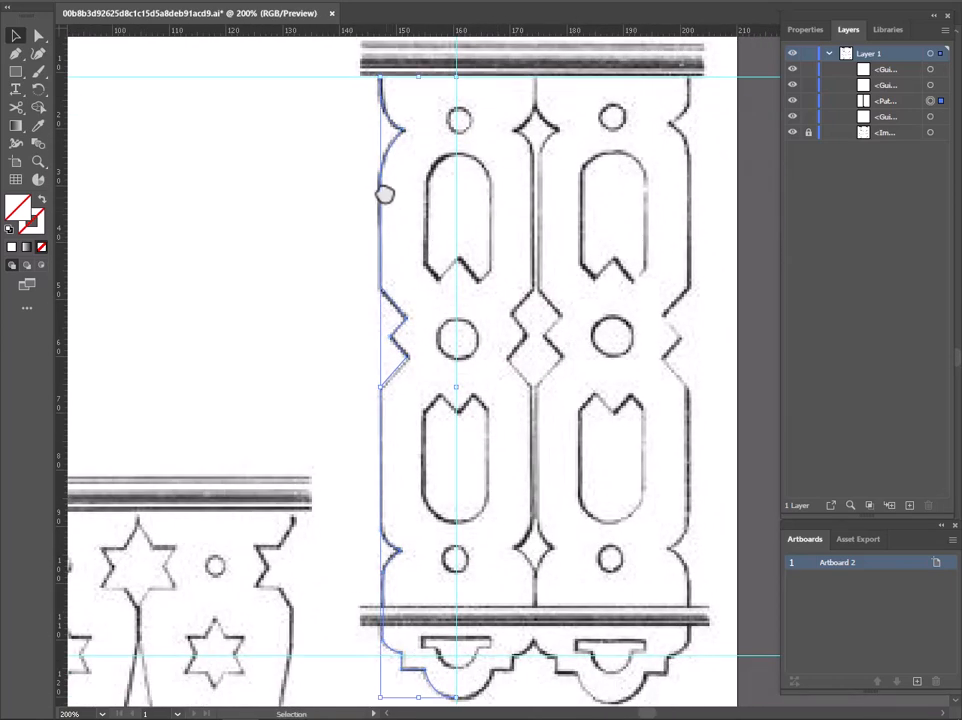
pyautogui.rightClick(382, 178)
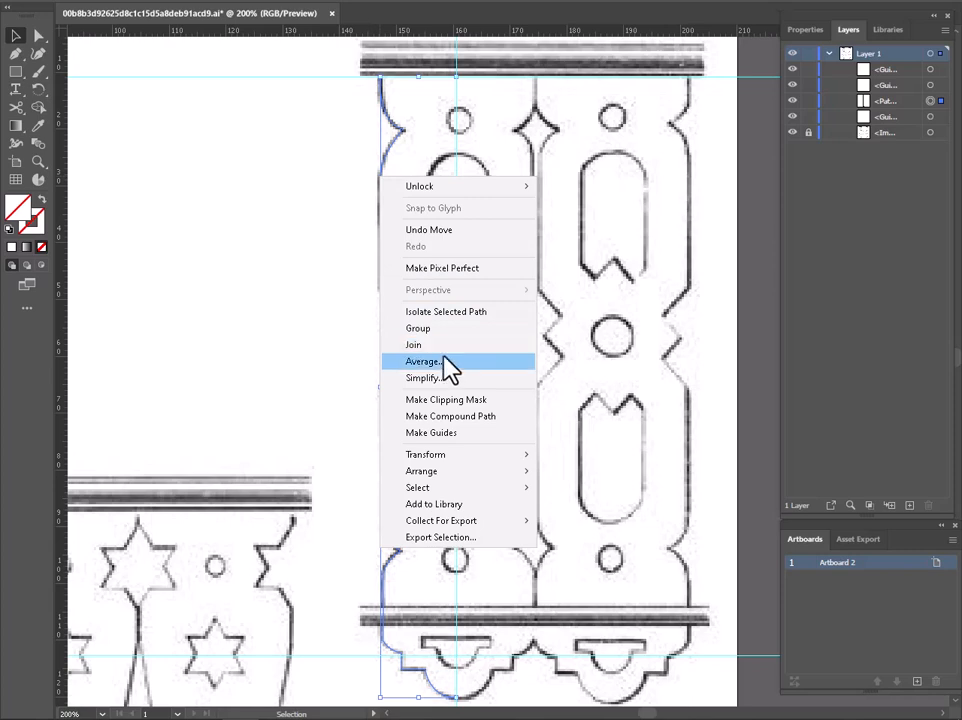
pyautogui.moveTo(457, 456)
pyautogui.click(592, 512)
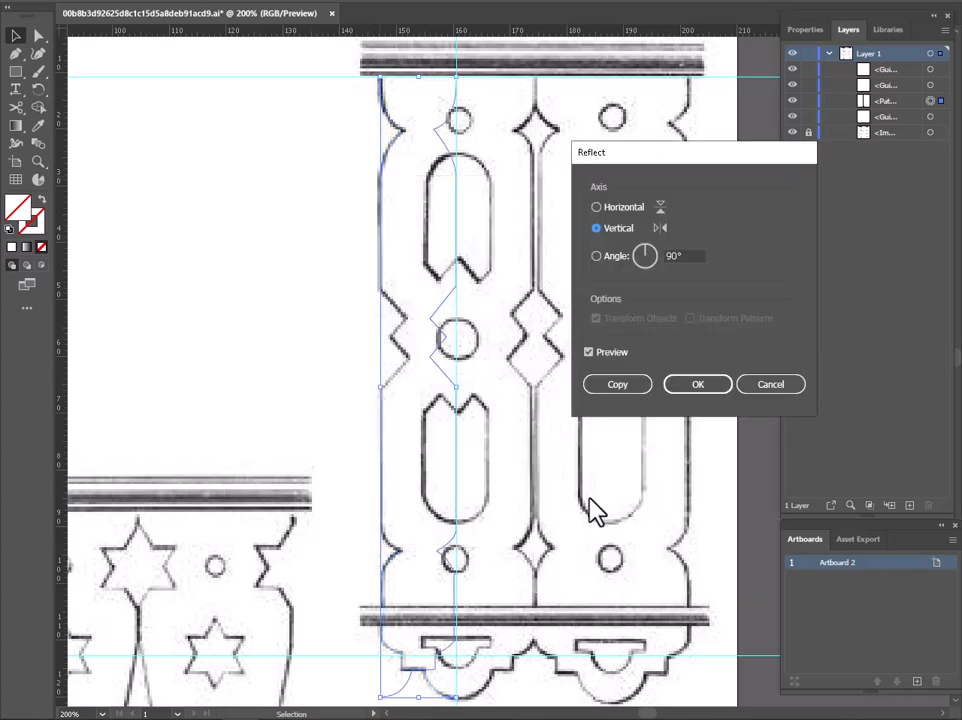
pyautogui.click(616, 388)
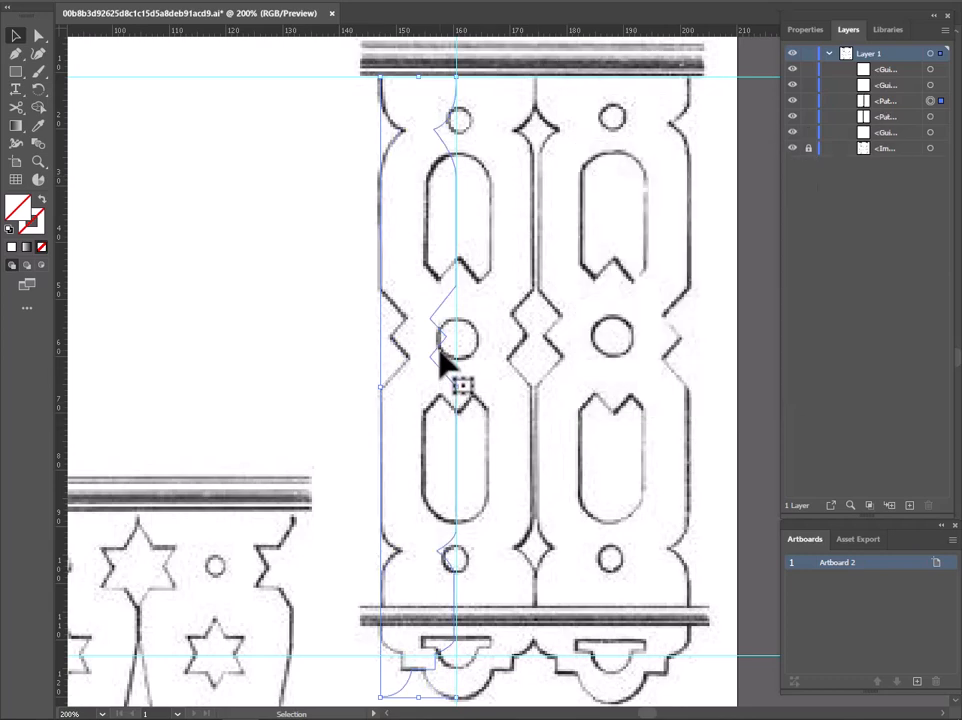
pyautogui.moveTo(447, 354); pyautogui.dragTo(523, 338)
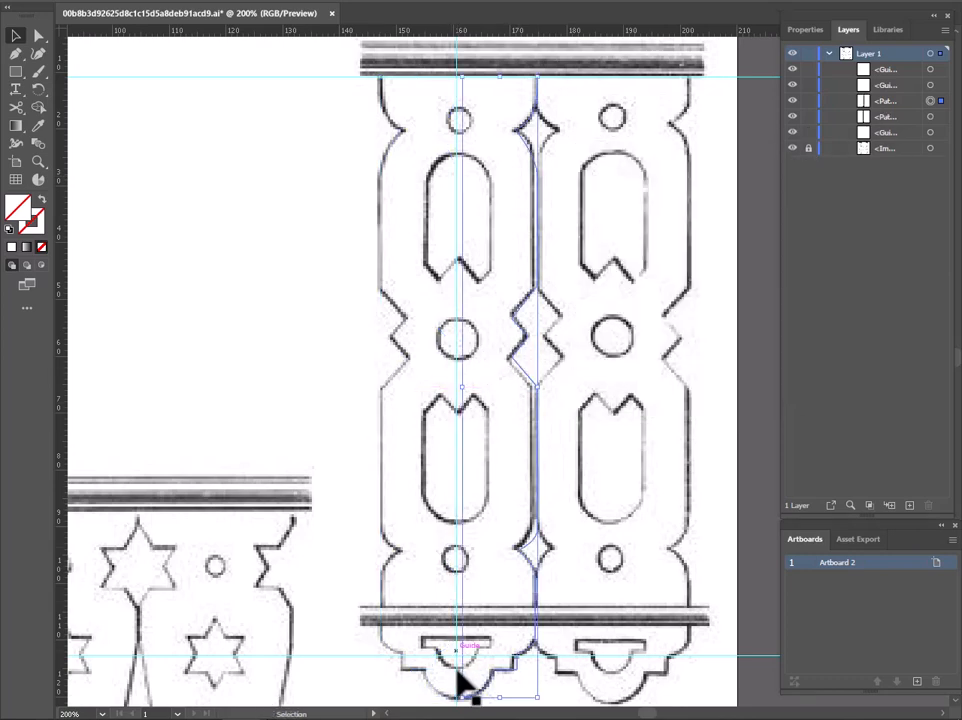
# Shift the mirrored half sideways so its lower end sits on the vertical guide at the bottom of the half-round
pyautogui.scroll(4, 453, 670)
pyautogui.moveTo(475, 659); pyautogui.dragTo(498, 332)
pyautogui.scroll(2, 483, 509)
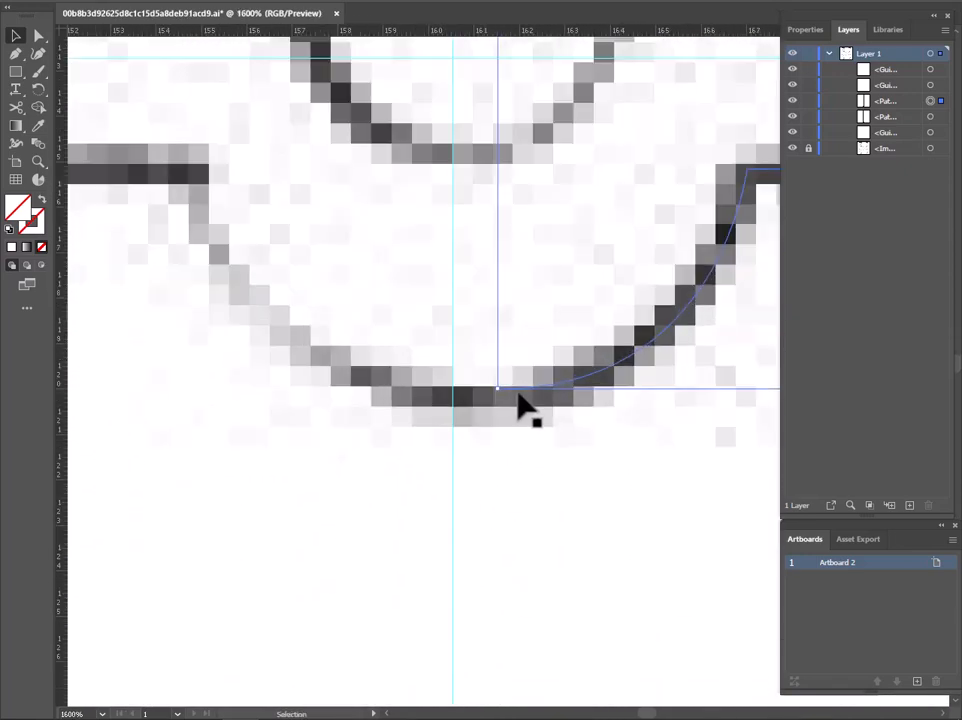
pyautogui.moveTo(518, 391); pyautogui.dragTo(466, 390)
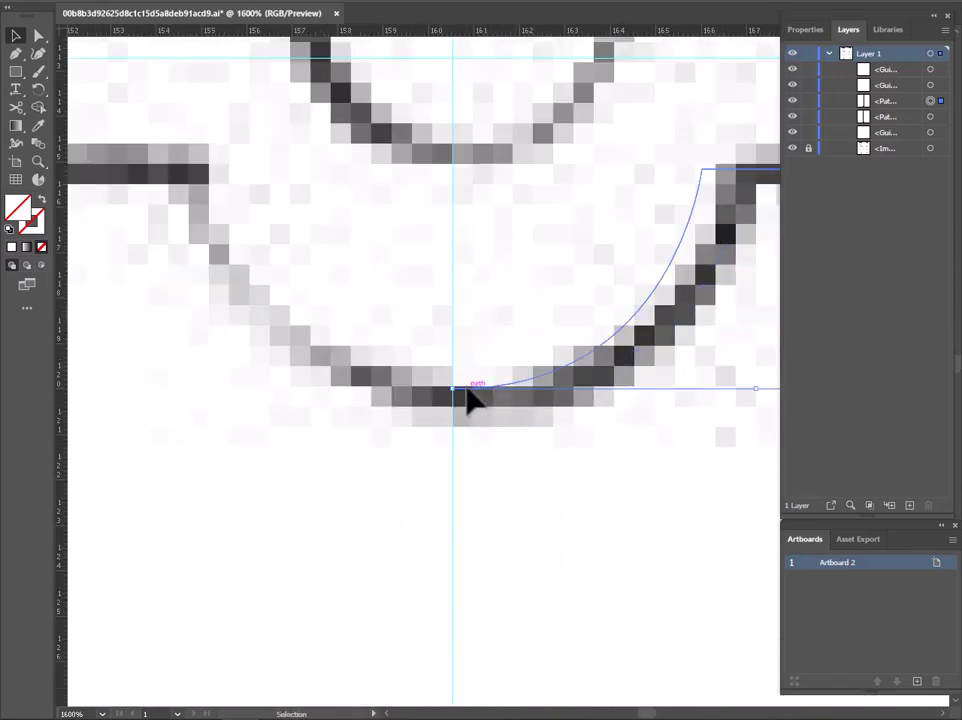
pyautogui.scroll(4, 466, 392)
pyautogui.scroll(-5, 456, 408)
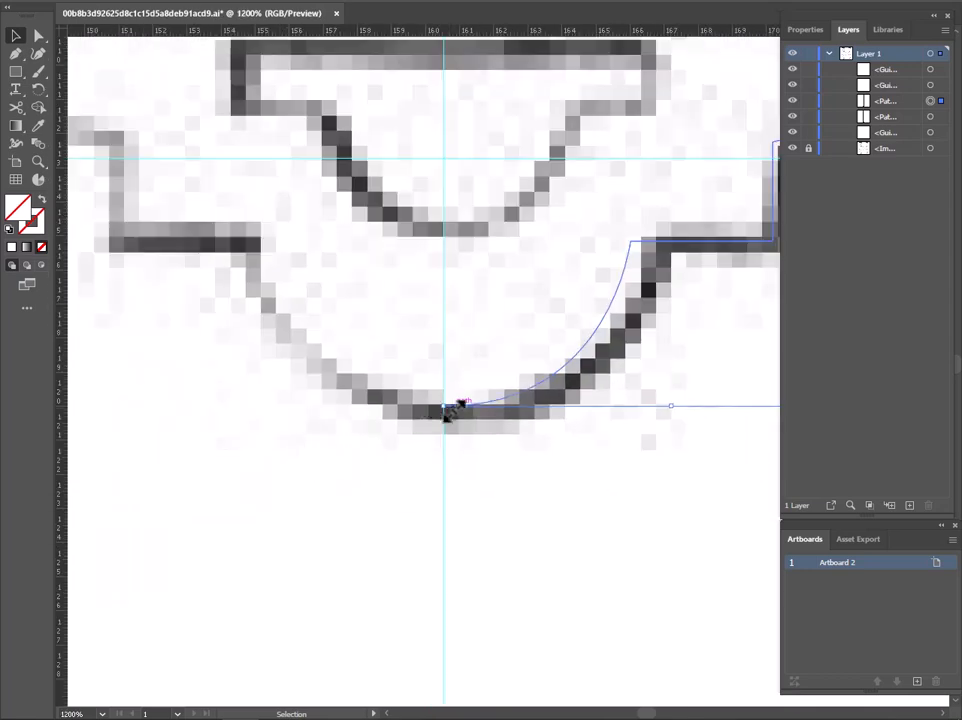
pyautogui.scroll(-4, 388, 400)
pyautogui.scroll(3, 447, 279)
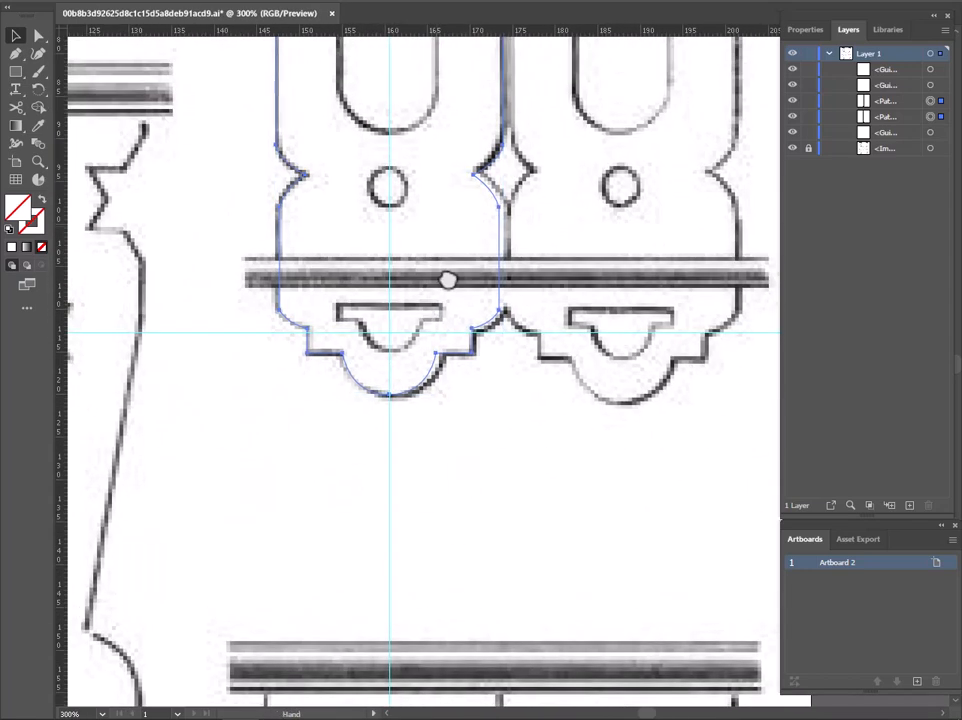
# Draw a straight Pen segment between the two halves' upper ends, and undo it together with the mirrored half's last move
pyautogui.scroll(10, 474, 349)
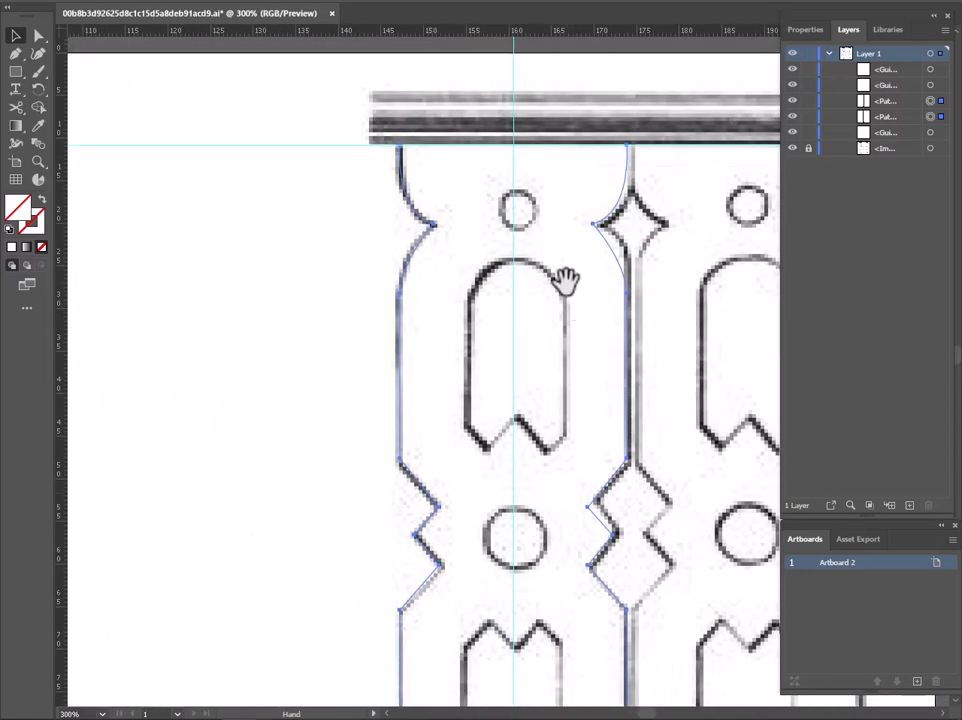
pyautogui.scroll(2, 553, 387)
pyautogui.click(16, 53)
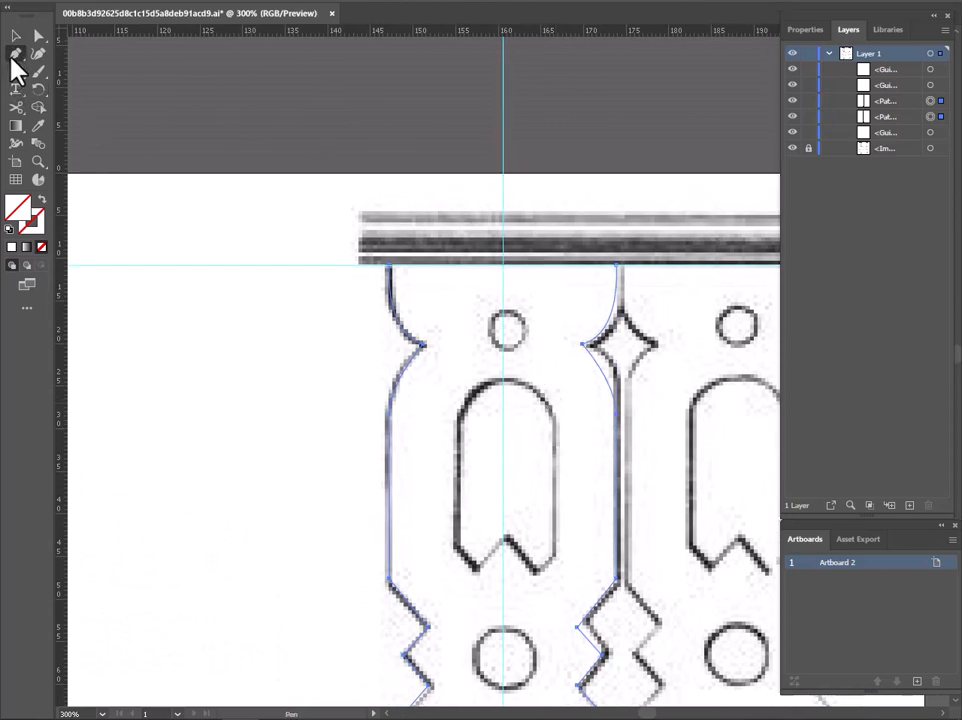
pyautogui.click(386, 268)
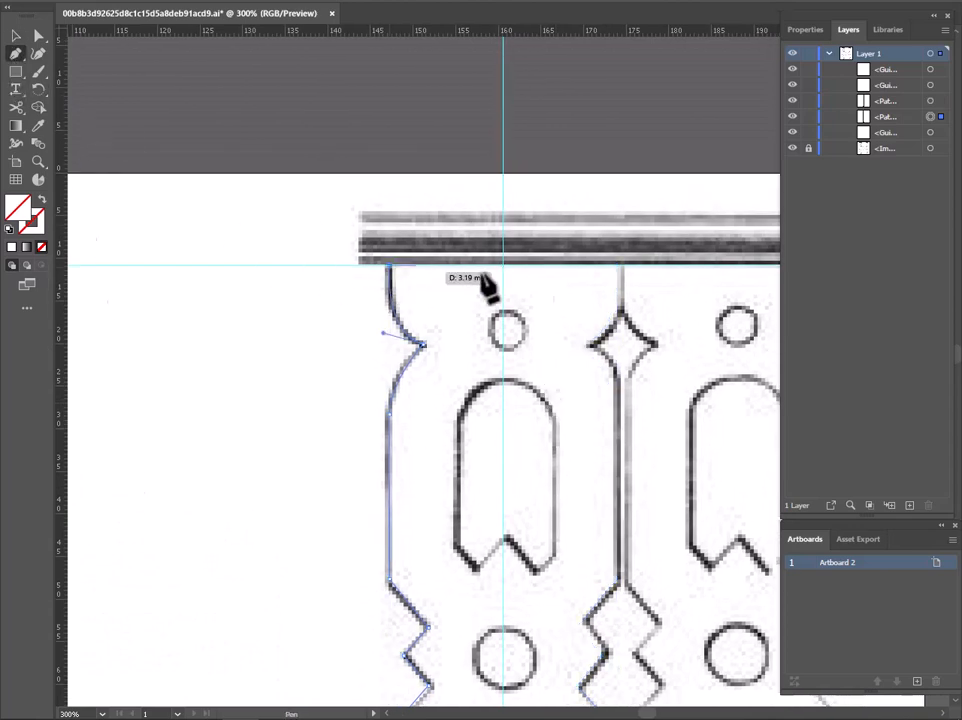
pyautogui.click(619, 269)
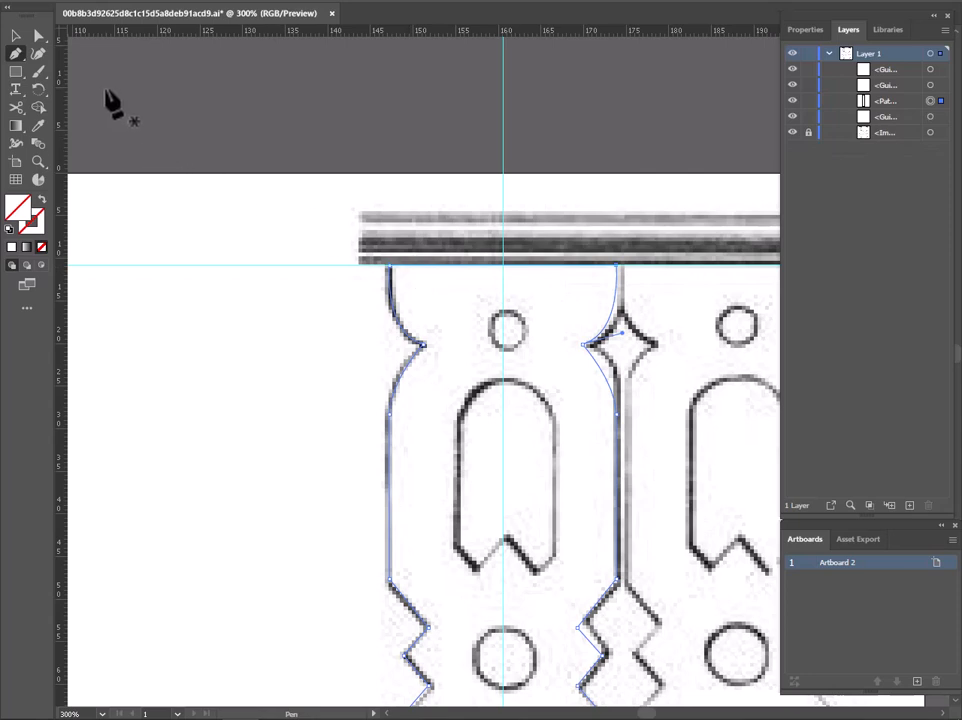
pyautogui.hotkey('ctrl', 'z')
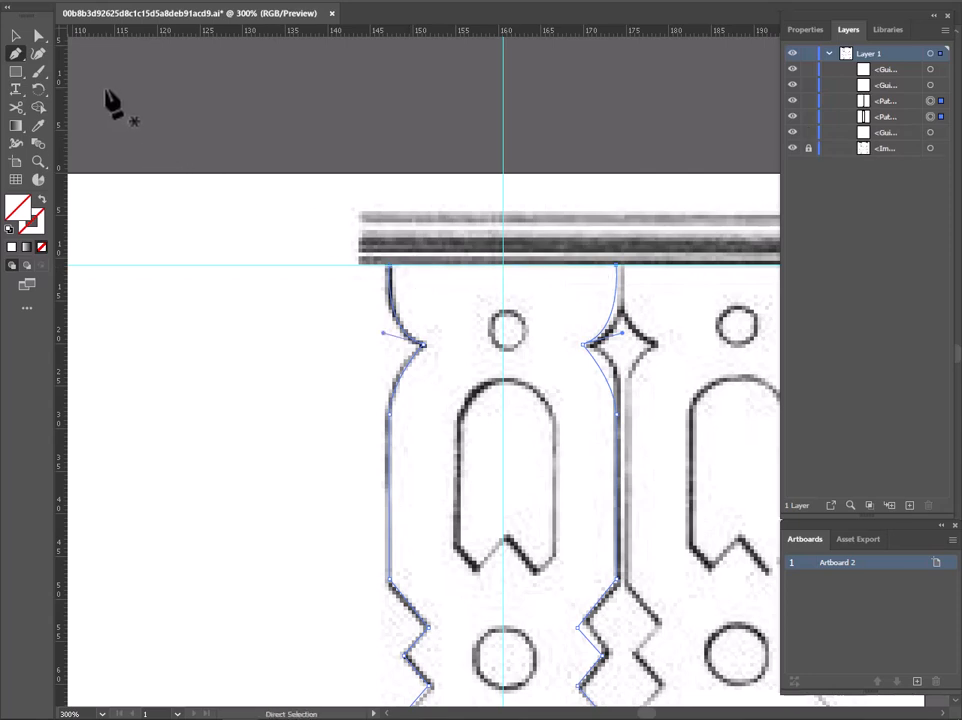
pyautogui.hotkey('ctrl', 'z')
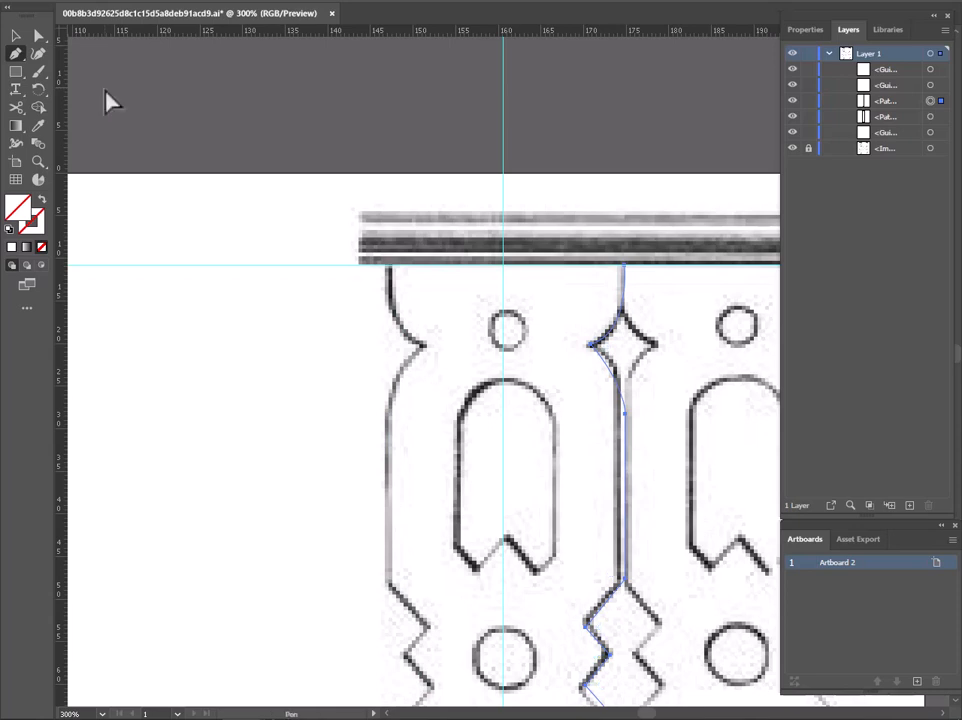
# Select both half outlines and give them a 1 pt black stroke
pyautogui.click(17, 36)
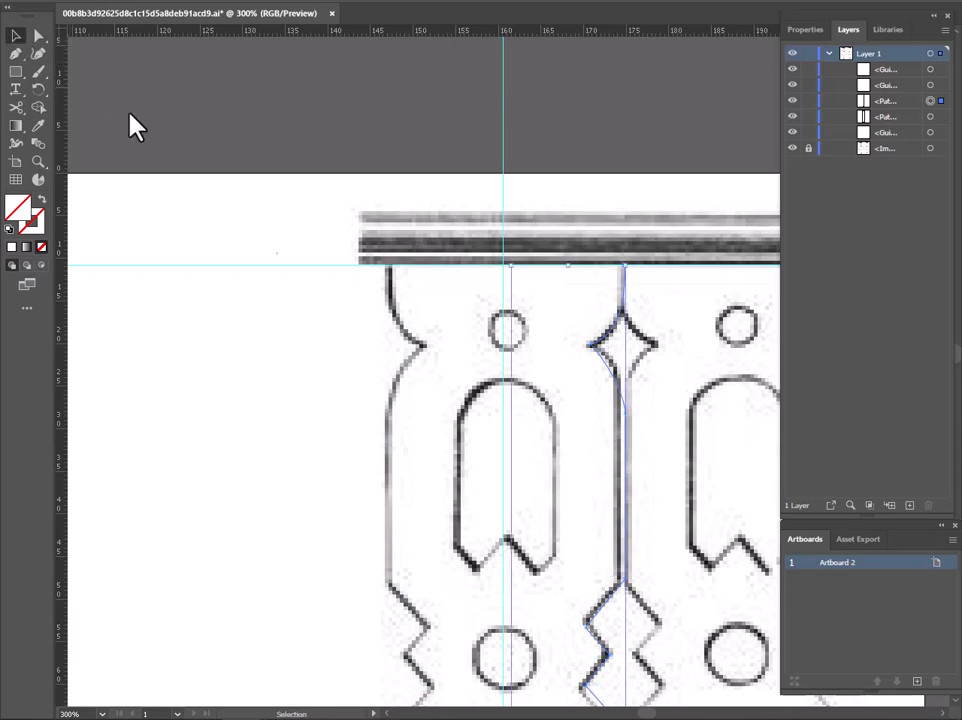
pyautogui.click(403, 362)
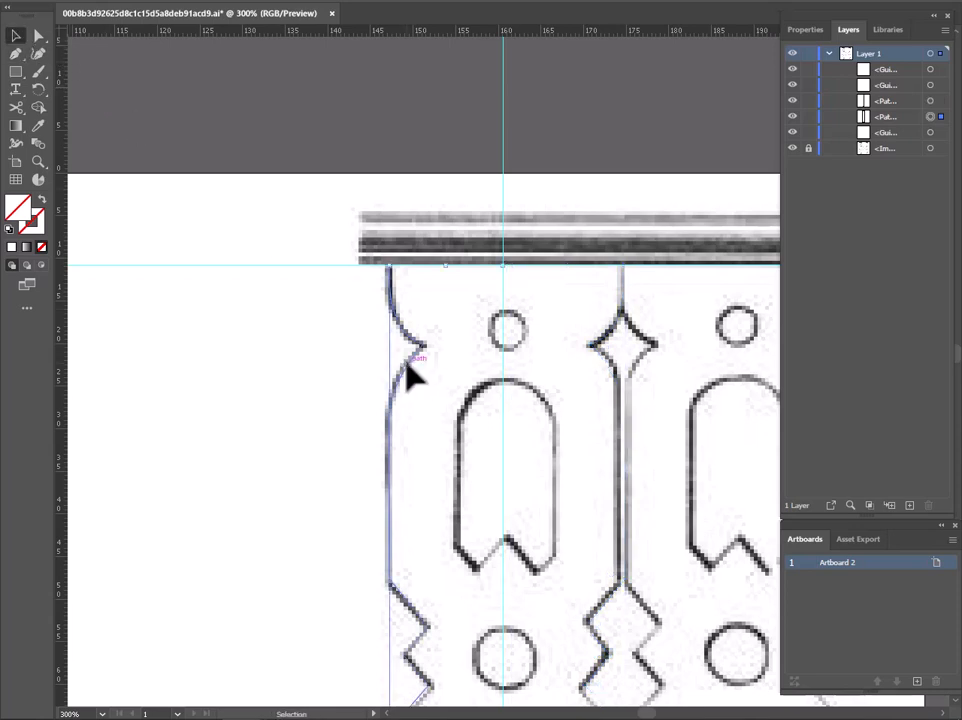
pyautogui.keyDown('shift'); pyautogui.click(618, 378); pyautogui.keyUp('shift')
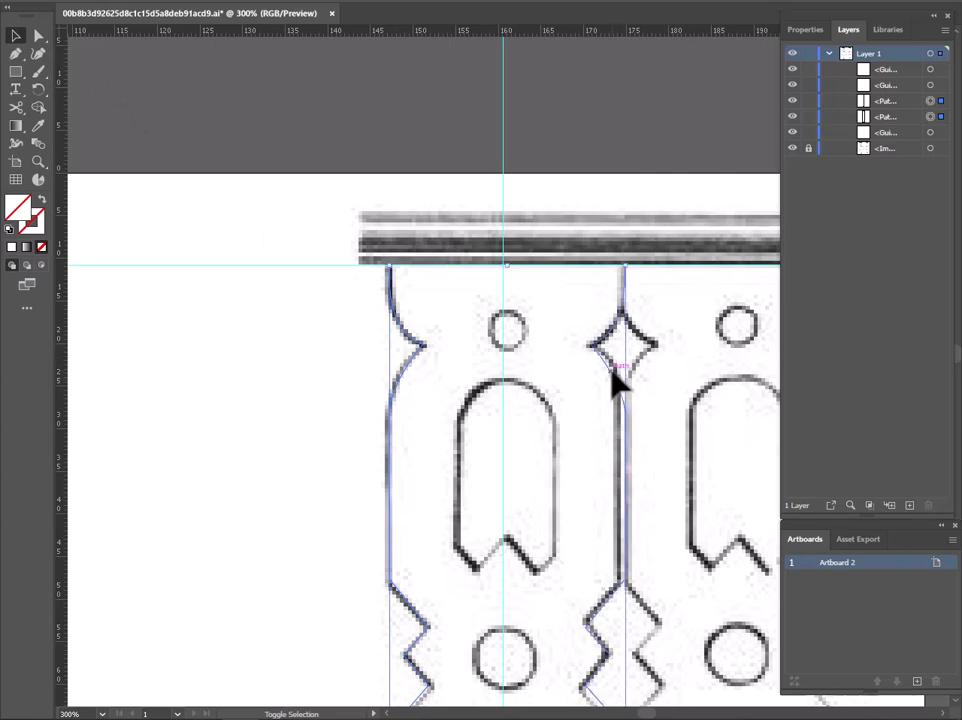
pyautogui.click(806, 30)
pyautogui.click(851, 216)
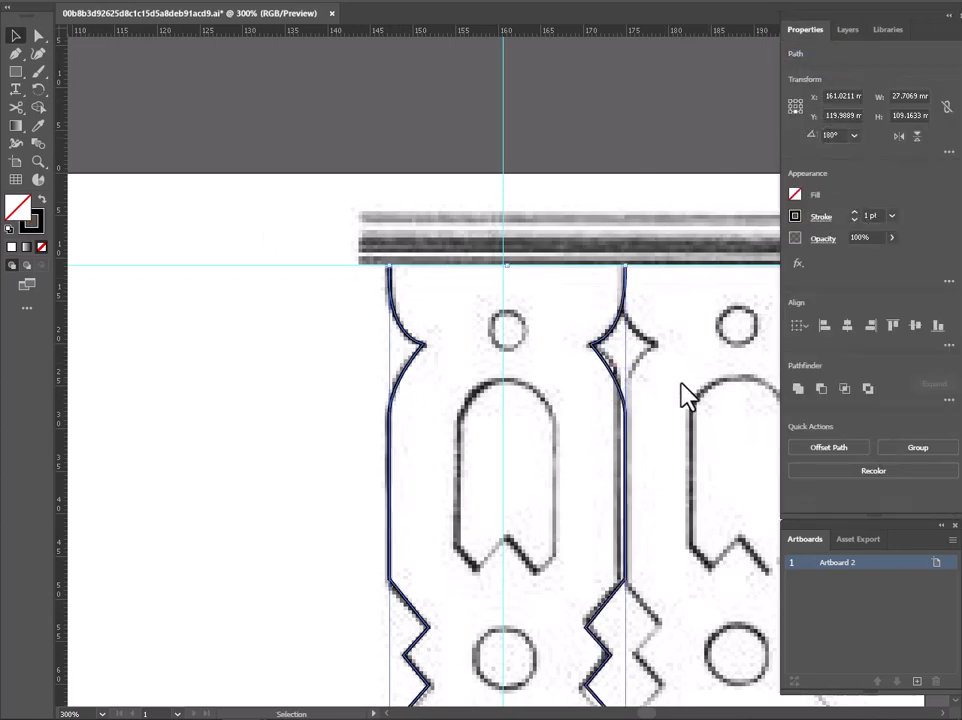
pyautogui.click(681, 455)
# Close the gap at the bottom of the half-round by moving the mirrored half until its end meets the left half at the guide
pyautogui.moveTo(681, 455); pyautogui.dragTo(653, 176)
pyautogui.moveTo(655, 369); pyautogui.dragTo(651, 180)
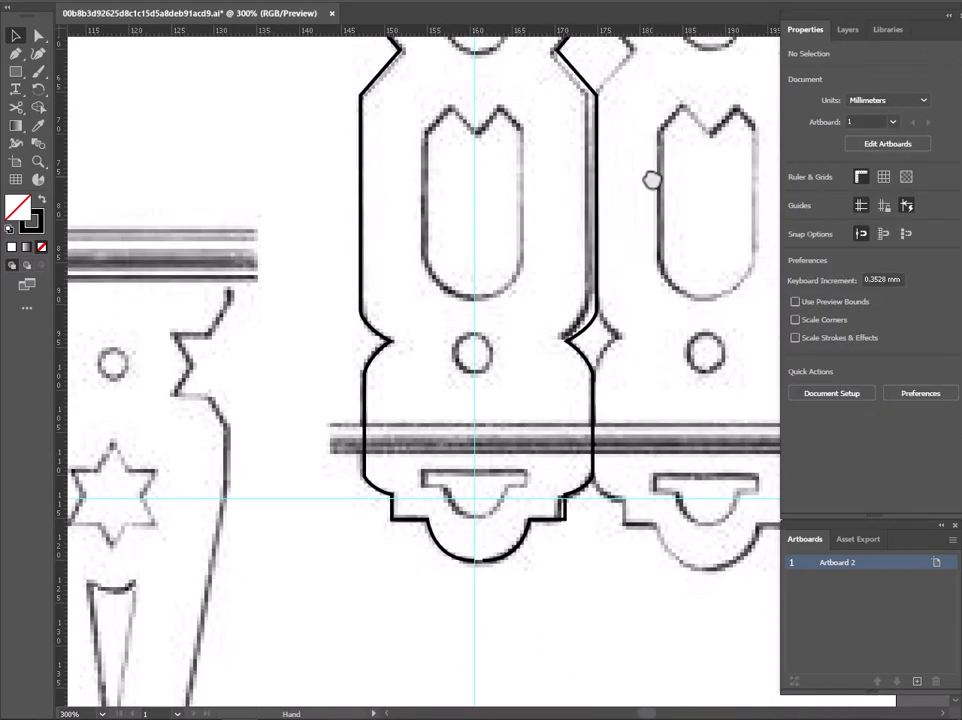
pyautogui.scroll(4, 490, 587)
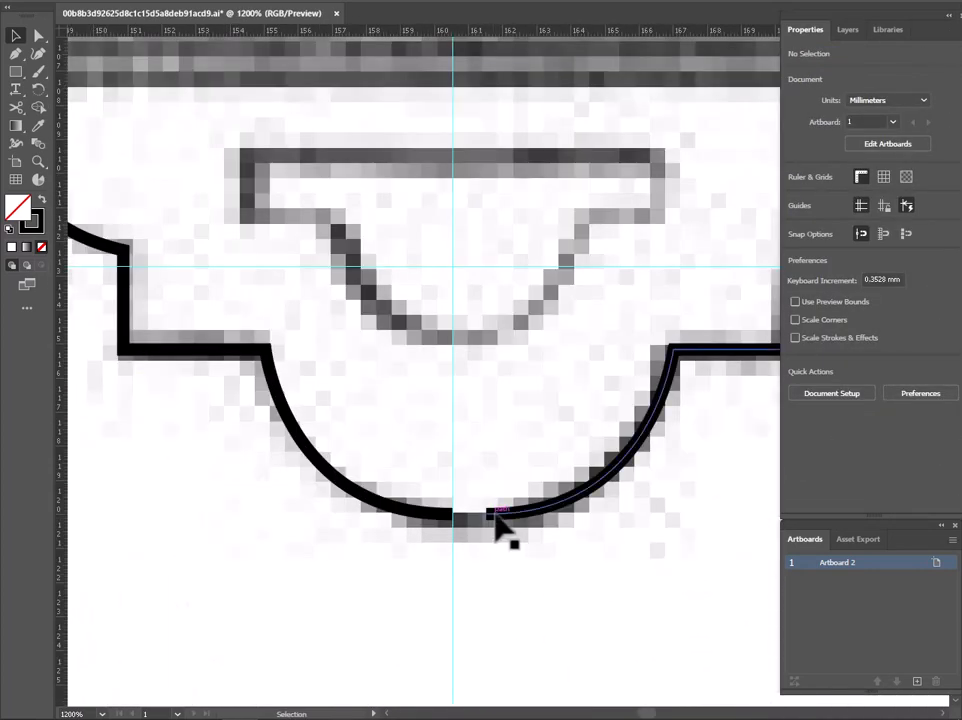
pyautogui.moveTo(503, 527); pyautogui.dragTo(473, 524)
pyautogui.scroll(-5, 475, 527)
pyautogui.scroll(-1, 469, 516)
# Select both half outlines and join their upper ends with a straight Pen segment along the horizontal guide
pyautogui.moveTo(537, 281); pyautogui.dragTo(569, 543)
pyautogui.scroll(2, 555, 346)
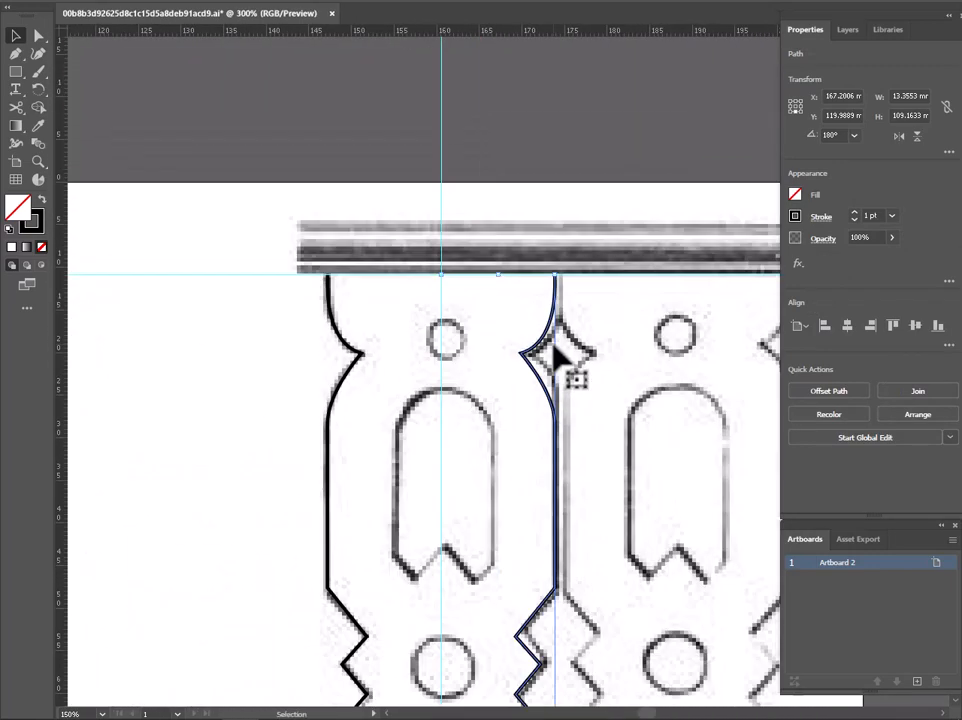
pyautogui.keyDown('shift'); pyautogui.click(362, 354); pyautogui.keyUp('shift')
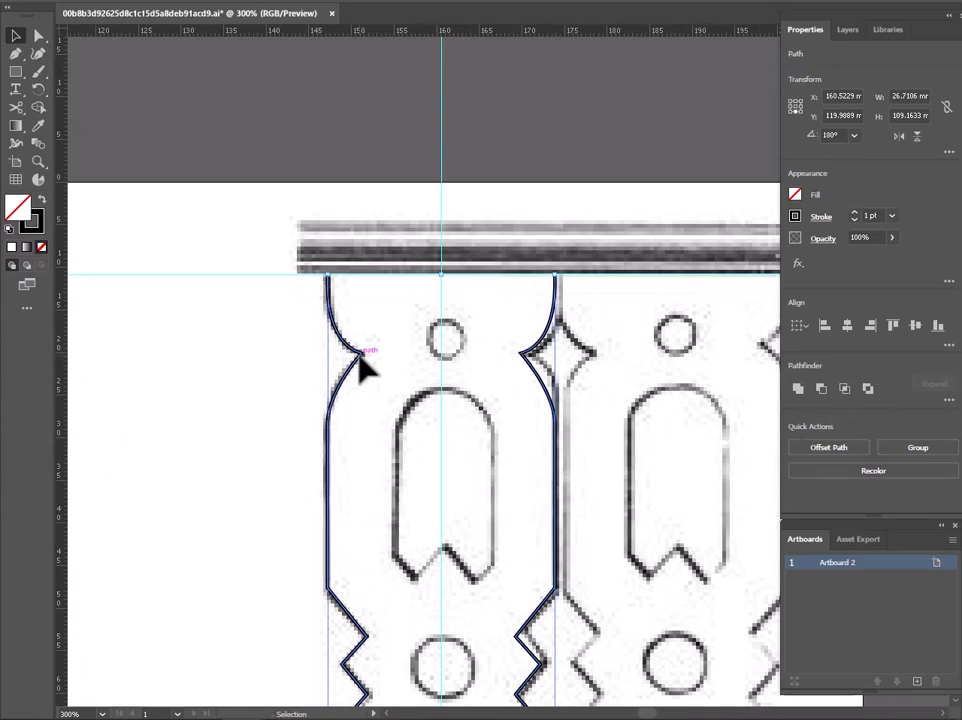
pyautogui.scroll(1, 348, 326)
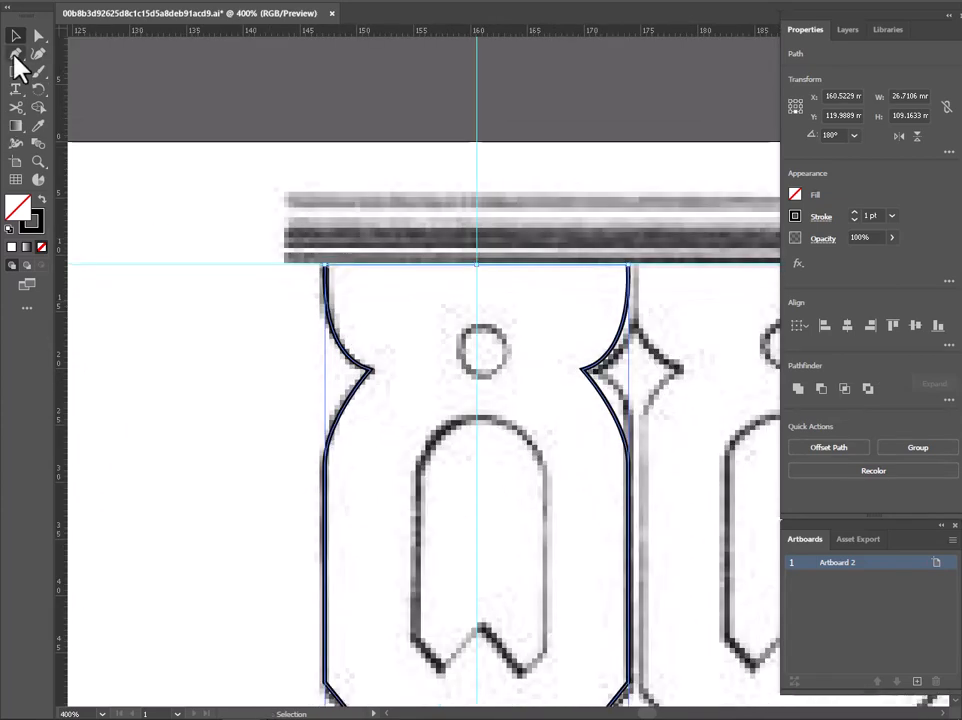
pyautogui.click(15, 56)
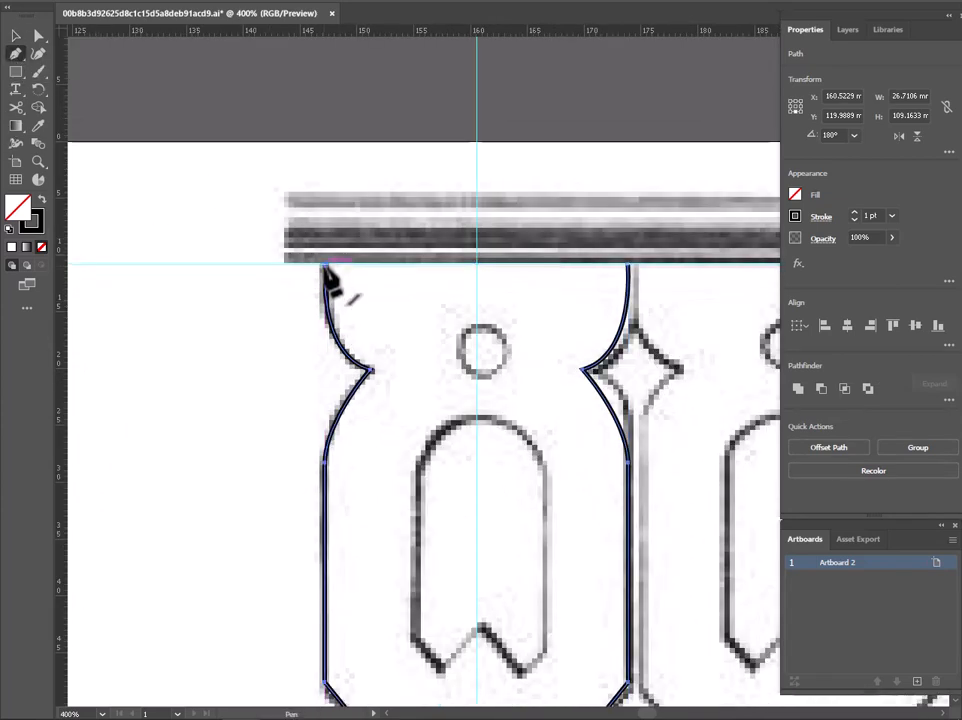
pyautogui.click(327, 266)
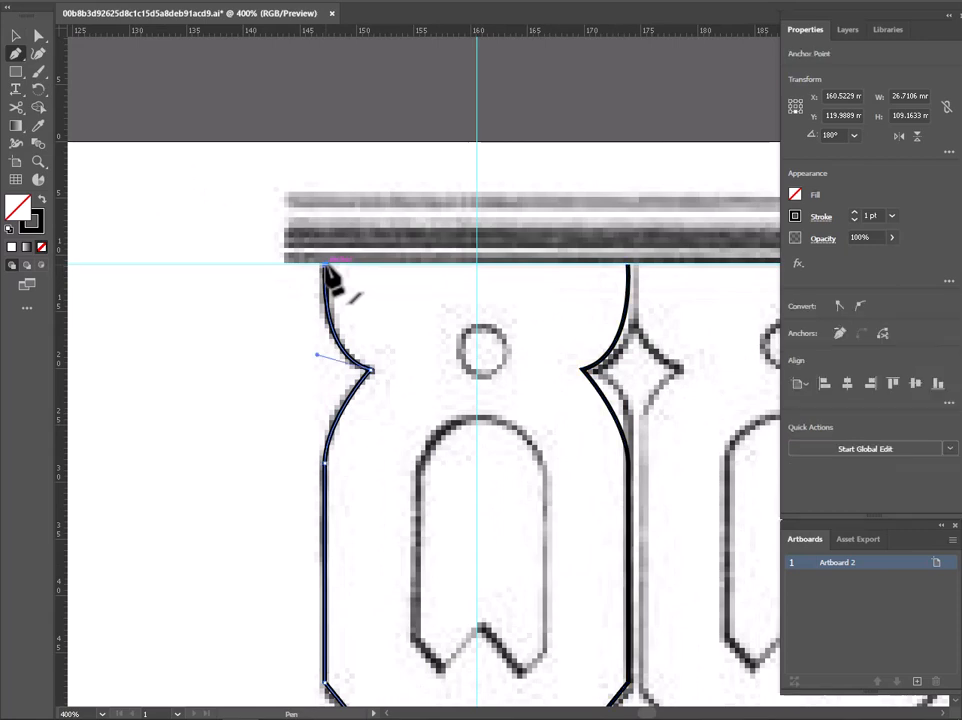
pyautogui.click(628, 265)
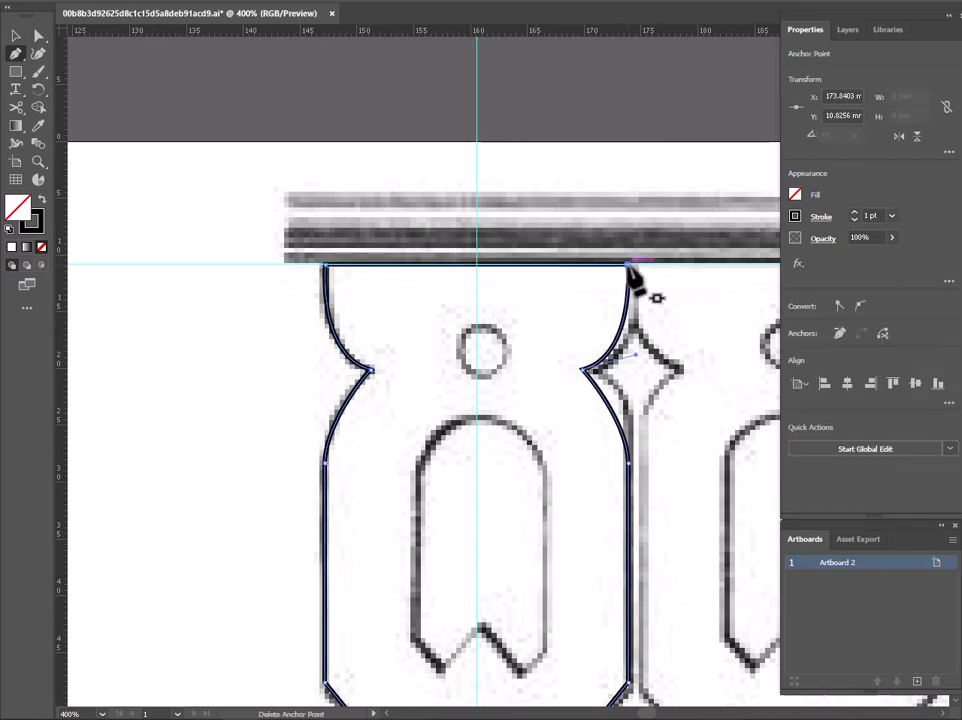
# Examine the joined baluster outline over its full height as a single selected path, and deselect it
pyautogui.scroll(-3, 344, 300)
pyautogui.press('a')
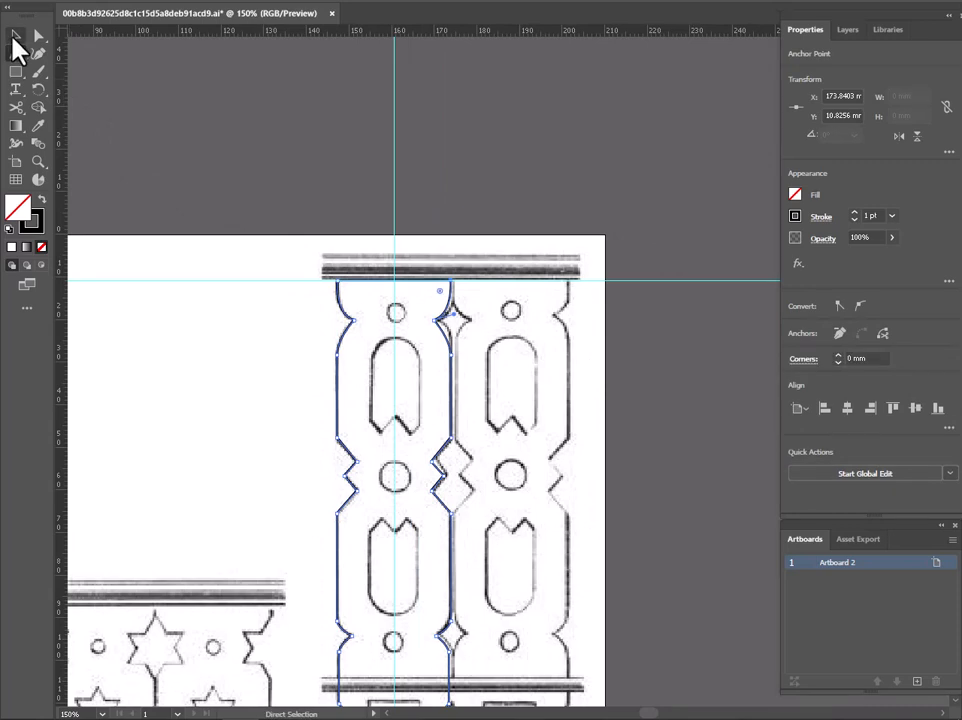
pyautogui.click(15, 37)
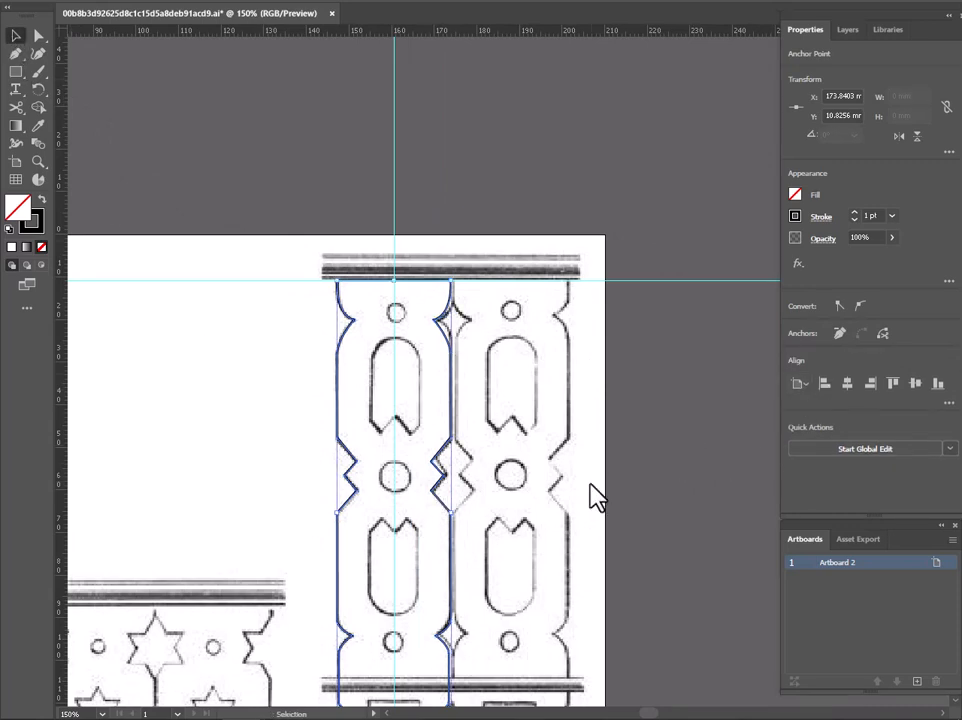
pyautogui.moveTo(597, 497); pyautogui.dragTo(558, 286)
pyautogui.click(447, 455)
pyautogui.click(418, 428)
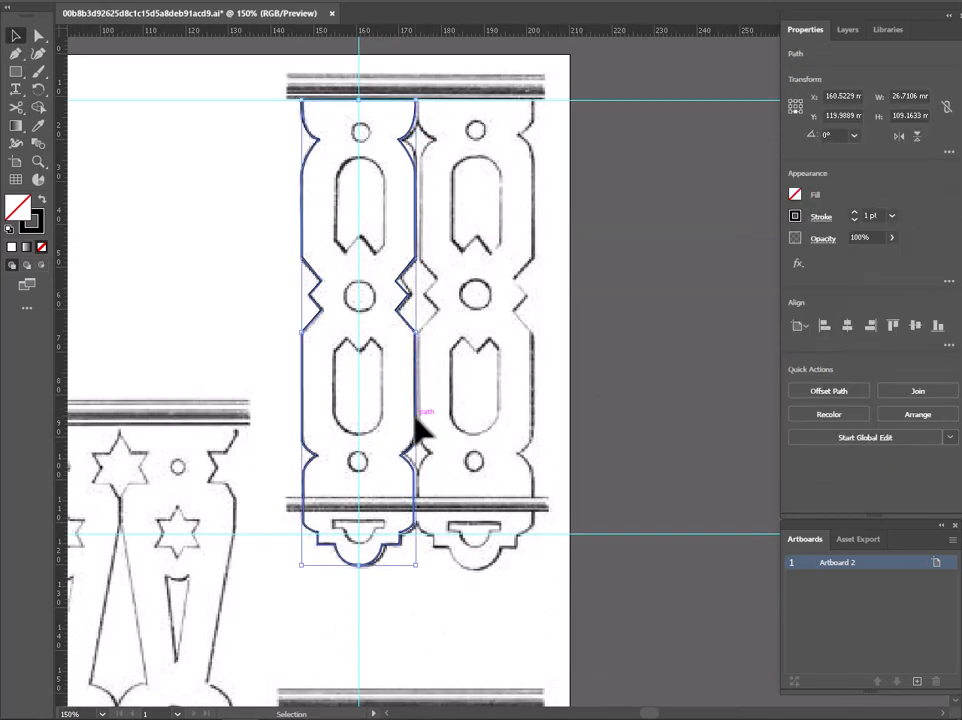
pyautogui.moveTo(641, 394); pyautogui.dragTo(661, 503)
pyautogui.click(672, 378)
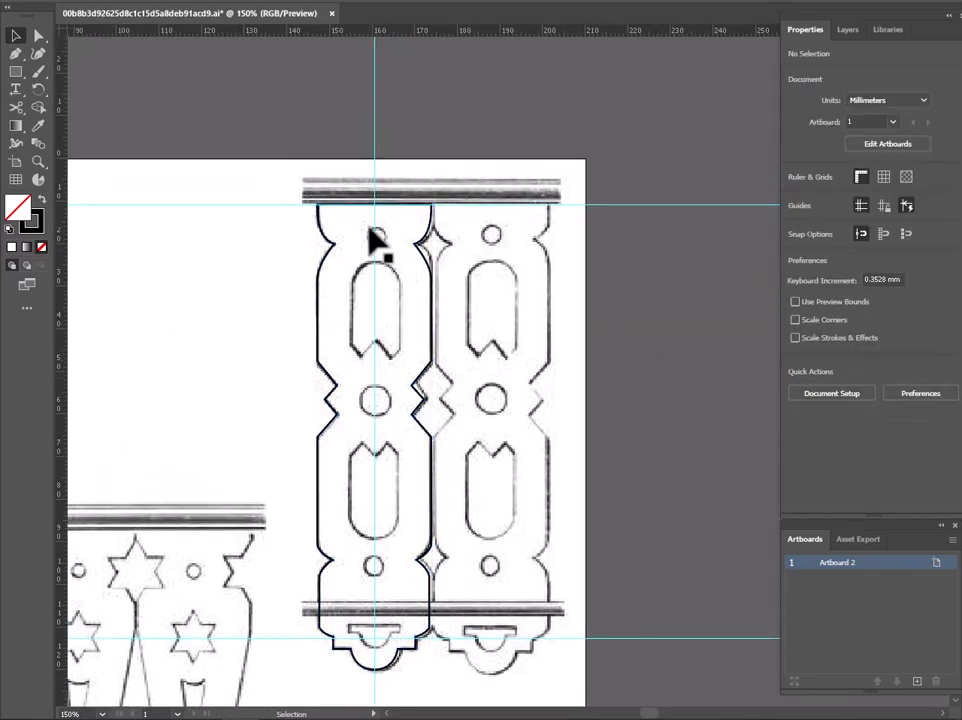
# Draw a circle about 3.35 mm in diameter with the Ellipse tool at the scan's uppermost round hole
pyautogui.scroll(1, 378, 240)
pyautogui.scroll(1, 380, 232)
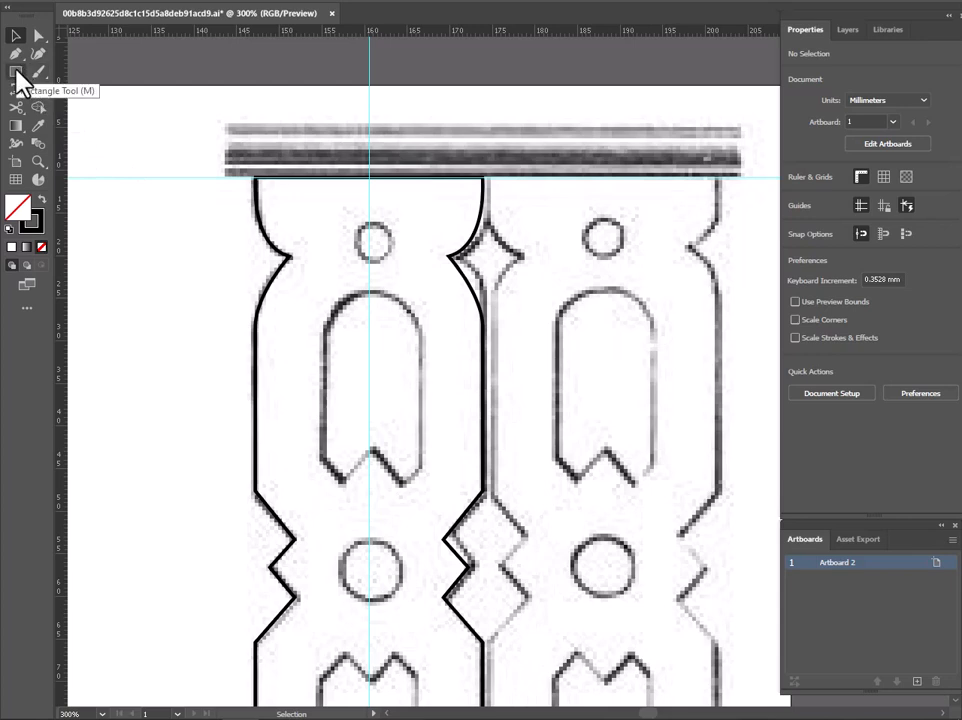
pyautogui.moveTo(16, 72); pyautogui.dragTo(40, 88)
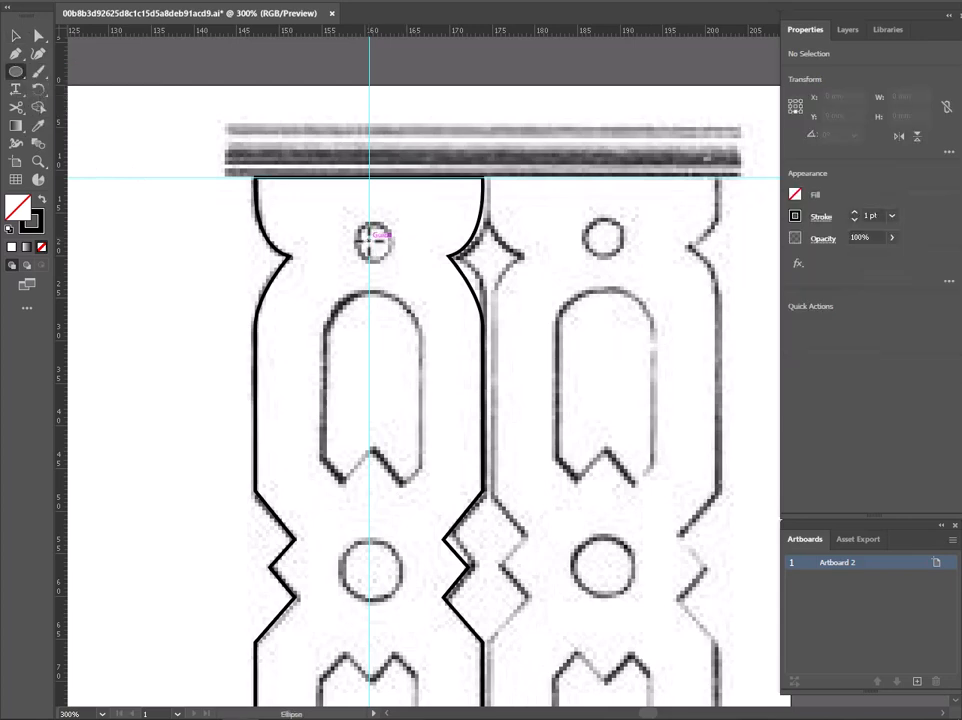
pyautogui.moveTo(373, 237); pyautogui.dragTo(398, 268)
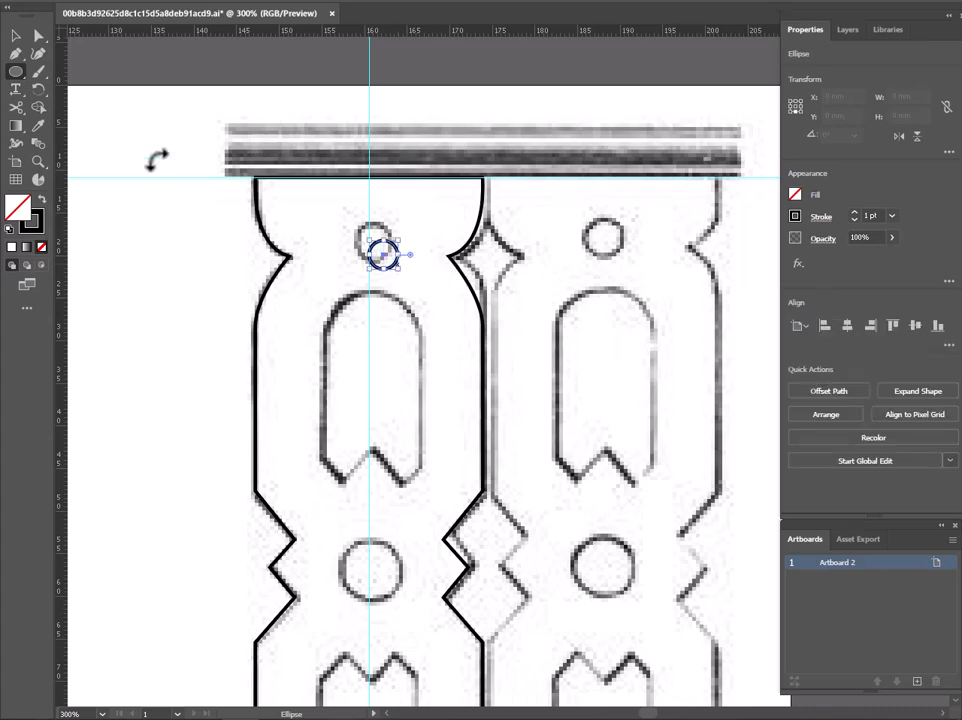
# Centre the circle on the vertical guide over the uppermost round hole and enlarge it to about 4.06 mm
pyautogui.hotkey('ctrl', '=')
pyautogui.hotkey('ctrl', '=')
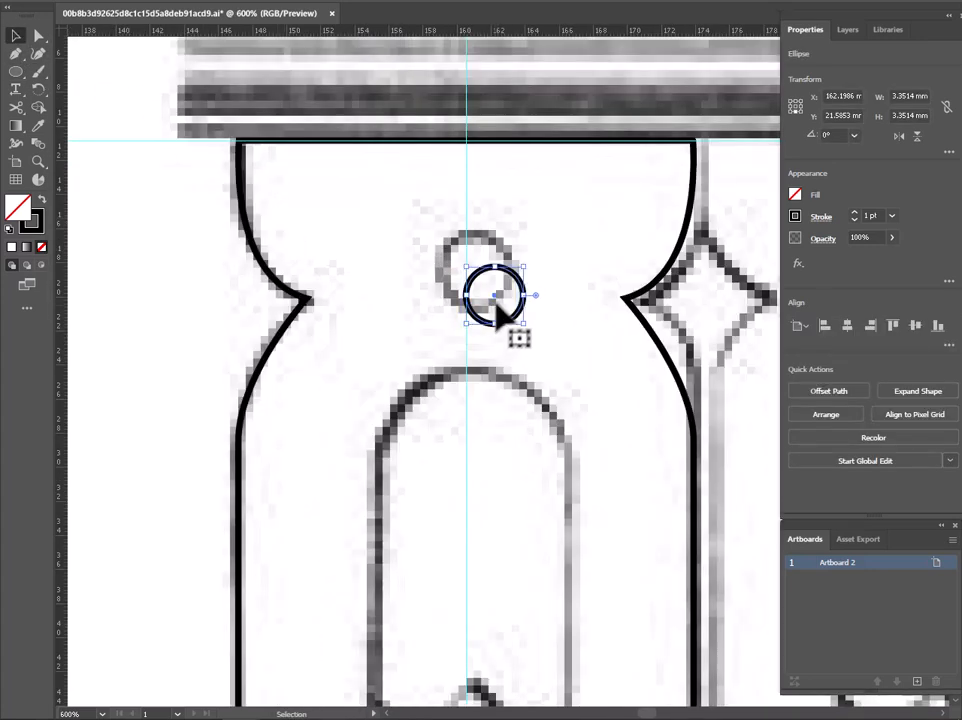
pyautogui.moveTo(498, 309)
pyautogui.mouseDown()
pyautogui.moveTo(466, 268)
pyautogui.moveTo(505, 312)
pyautogui.mouseUp()
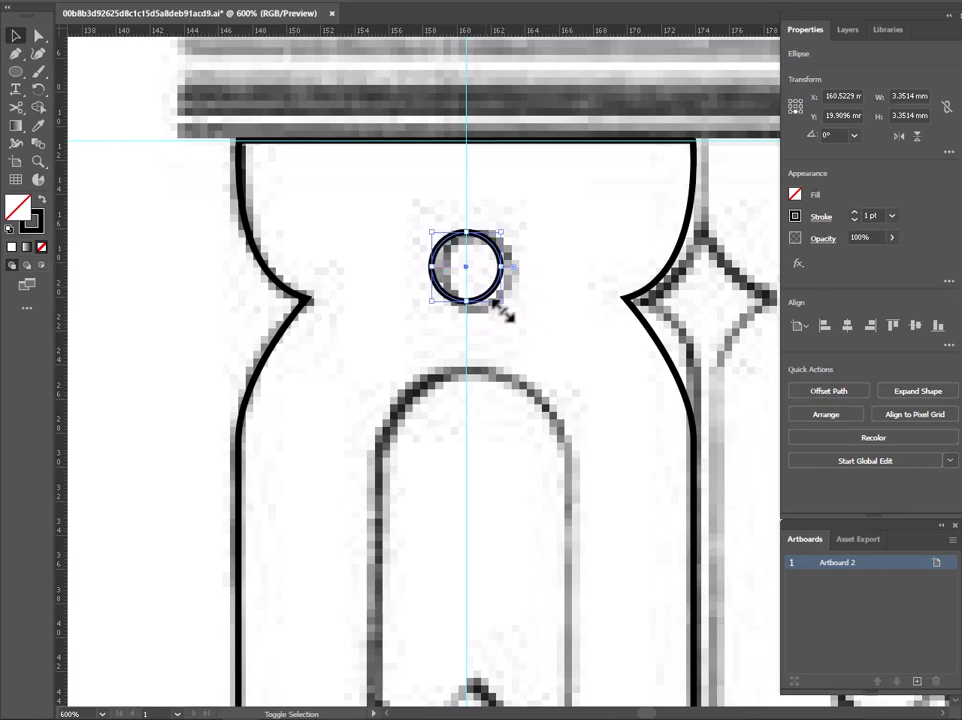
# Copy the circle along the guide onto the middle and lowest round holes, enlarging the middle copy to about 7.3 mm
pyautogui.hotkey('ctrl', '-')
pyautogui.hotkey('ctrl', '-')
pyautogui.scroll(-2, 505, 315)
pyautogui.scroll(-5, 526, 275)
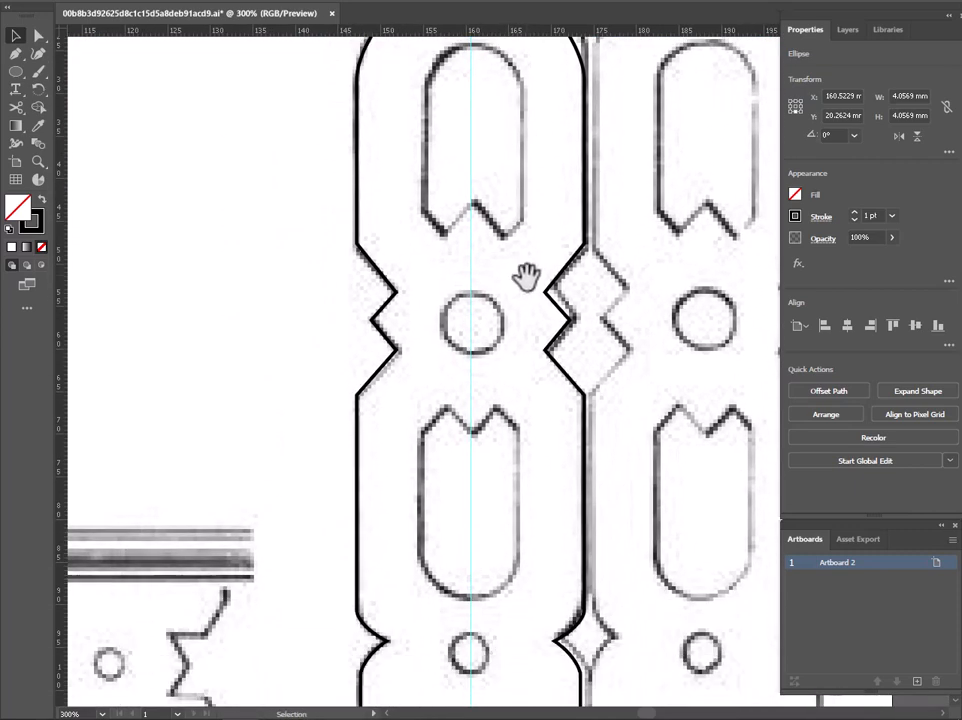
pyautogui.hotkey('ctrl', '-')
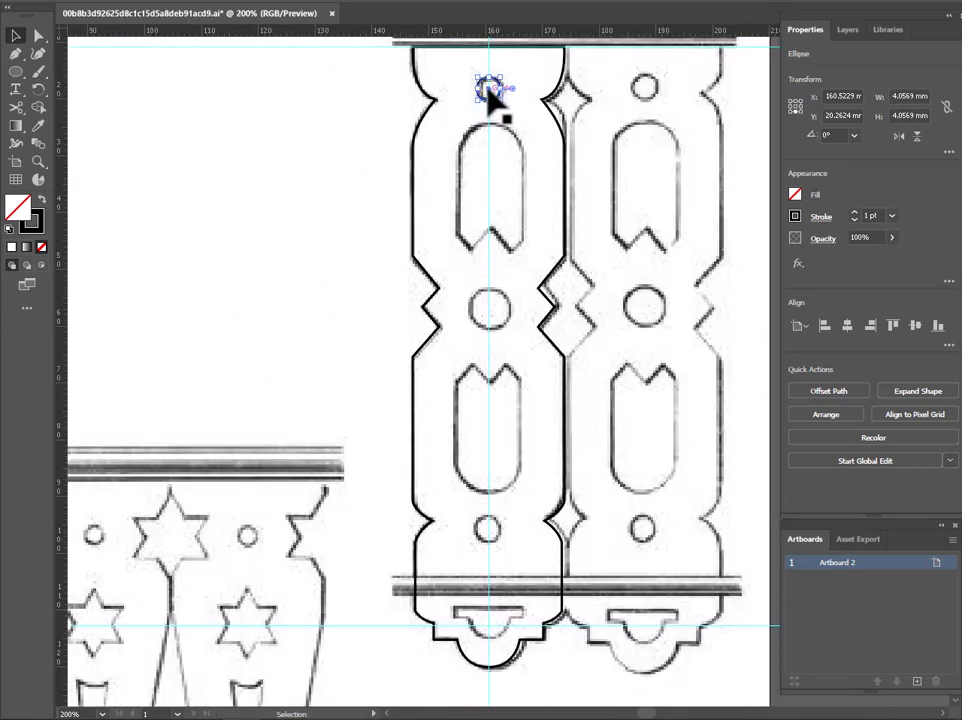
pyautogui.moveTo(493, 100); pyautogui.dragTo(512, 334)
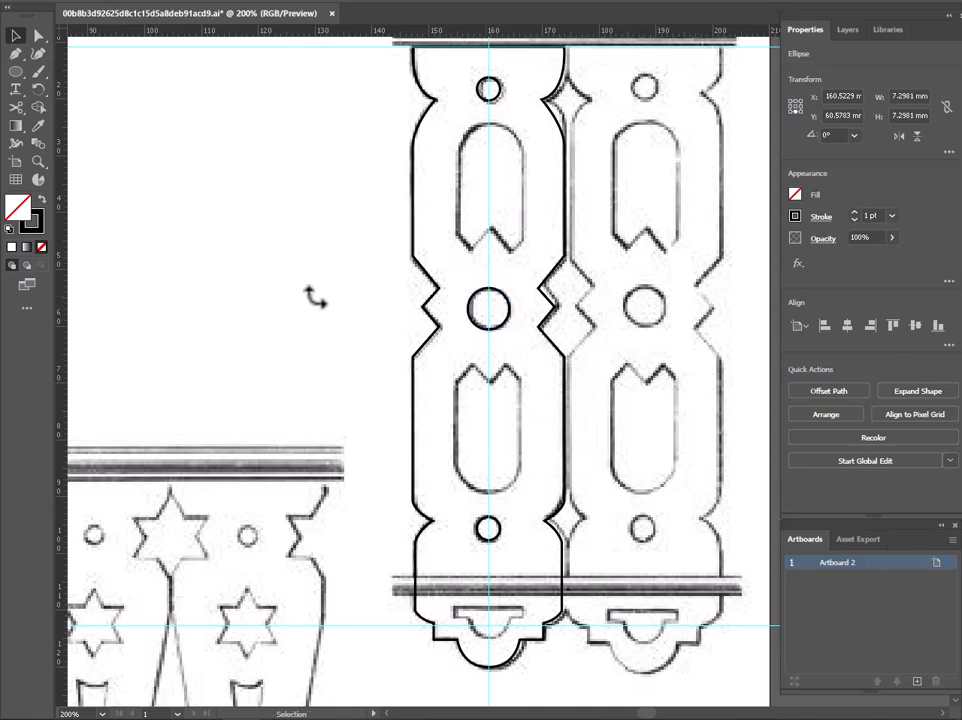
pyautogui.click(315, 297)
# Trace the left half of the upper slot's arched top with a Pen curve ending on the vertical guide
pyautogui.moveTo(365, 262); pyautogui.dragTo(286, 395)
pyautogui.scroll(1, 383, 324)
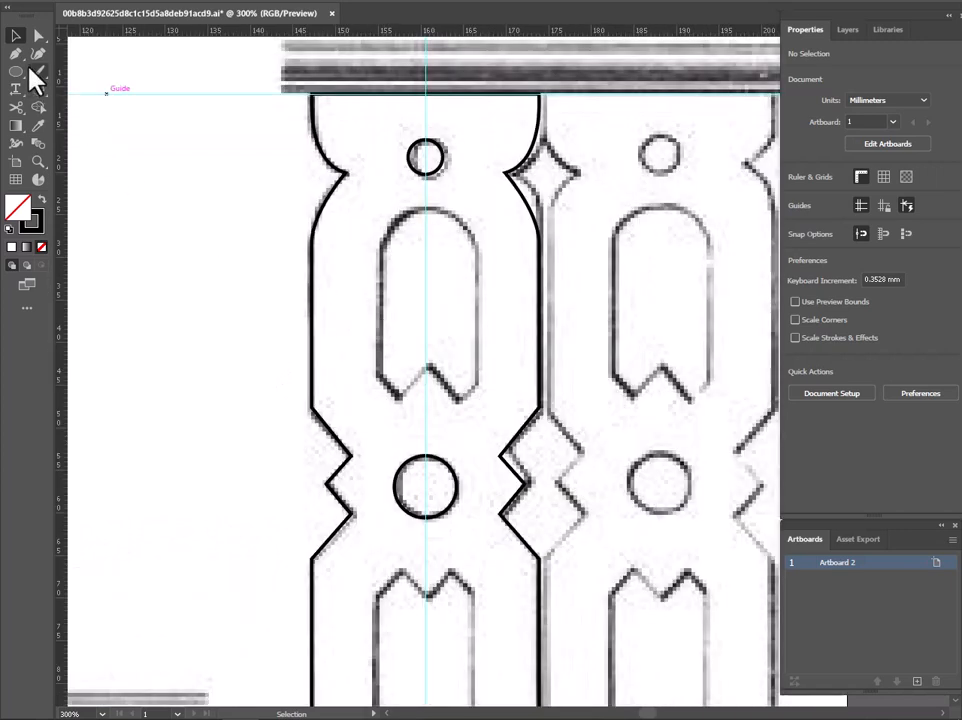
pyautogui.click(15, 53)
pyautogui.scroll(1, 410, 262)
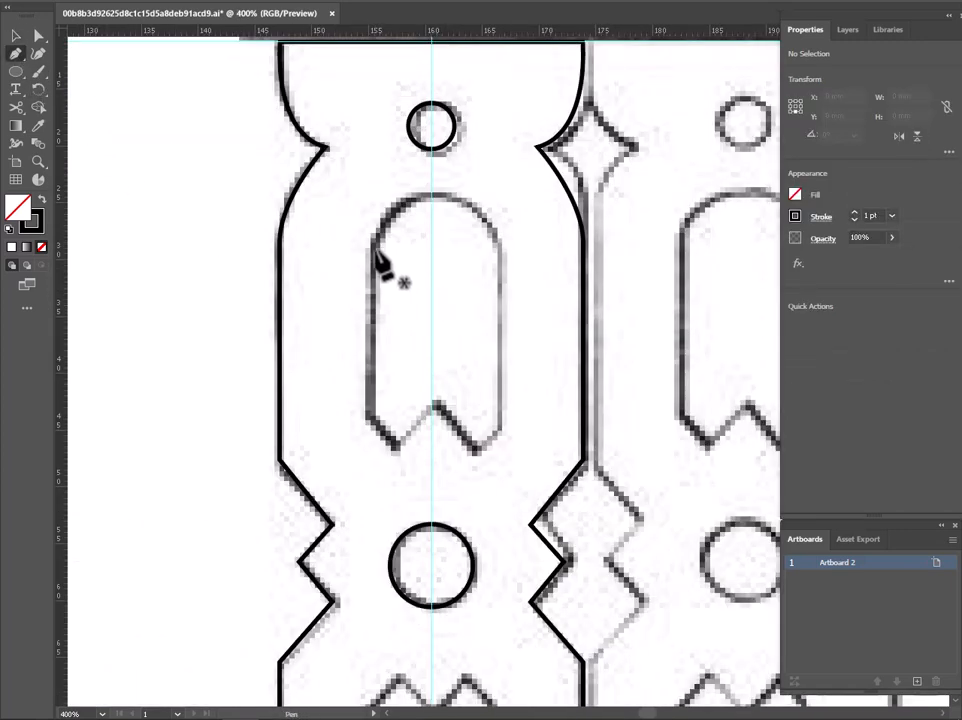
pyautogui.click(374, 249)
pyautogui.moveTo(432, 194); pyautogui.dragTo(469, 190)
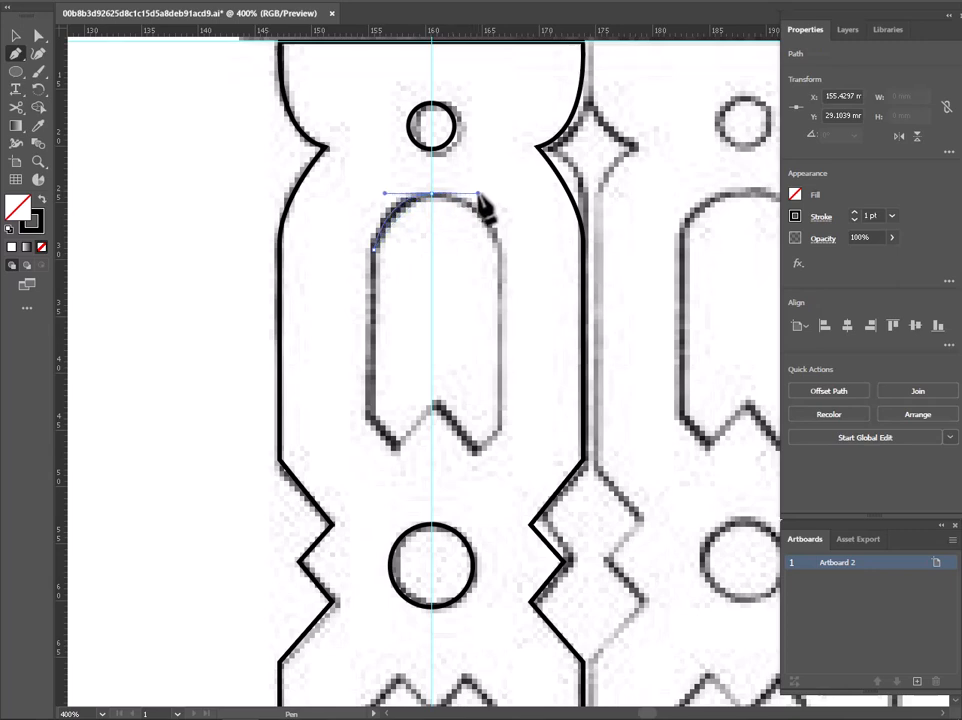
pyautogui.moveTo(478, 194); pyautogui.dragTo(478, 193)
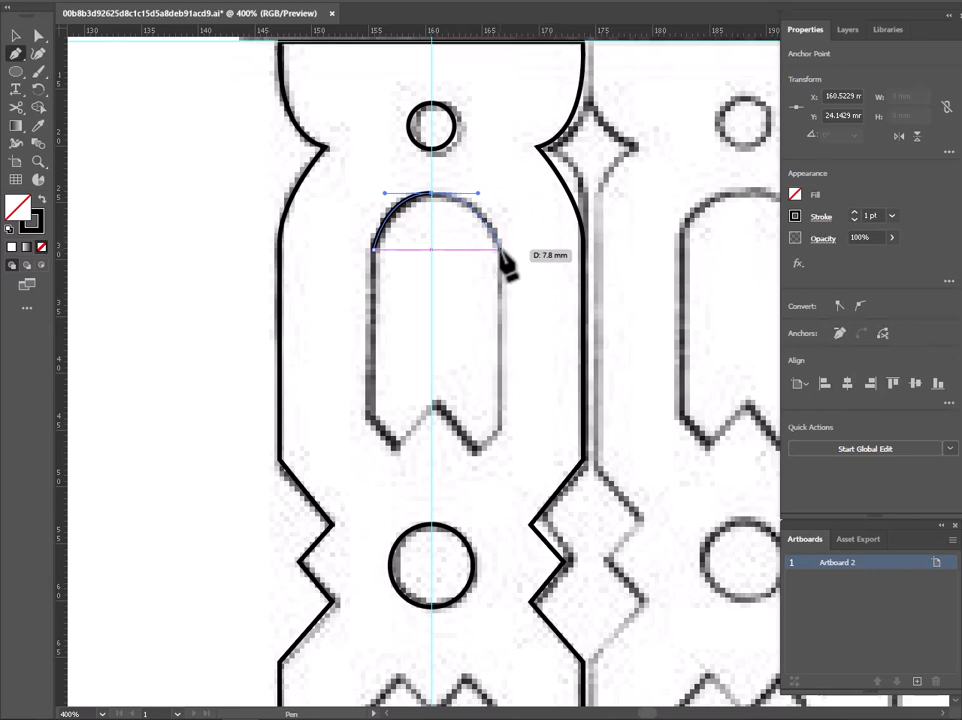
pyautogui.click(499, 246)
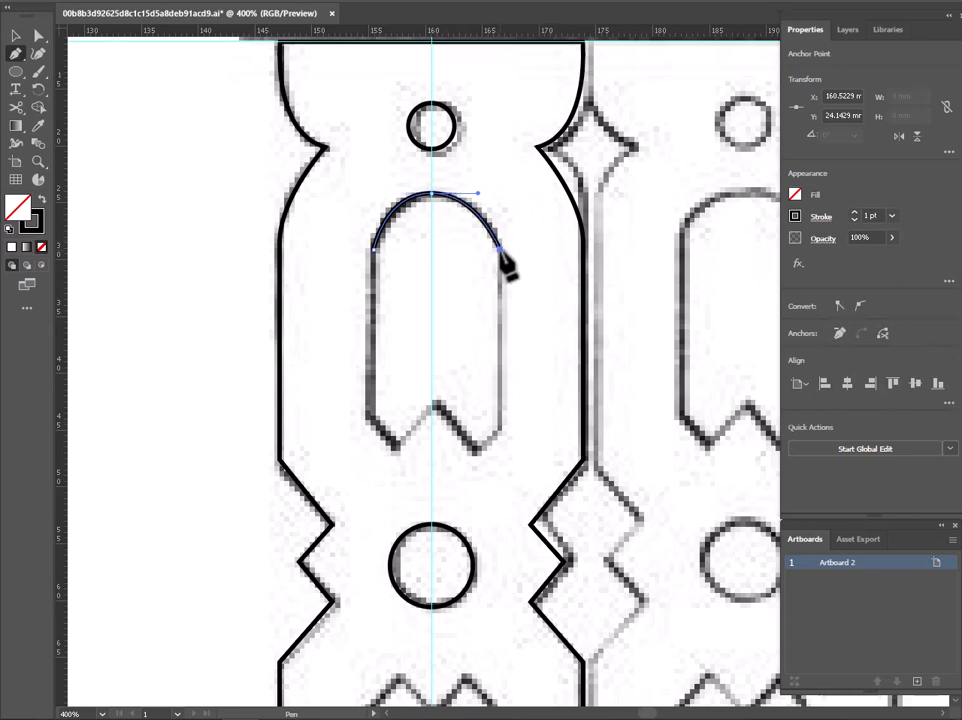
pyautogui.click(499, 427)
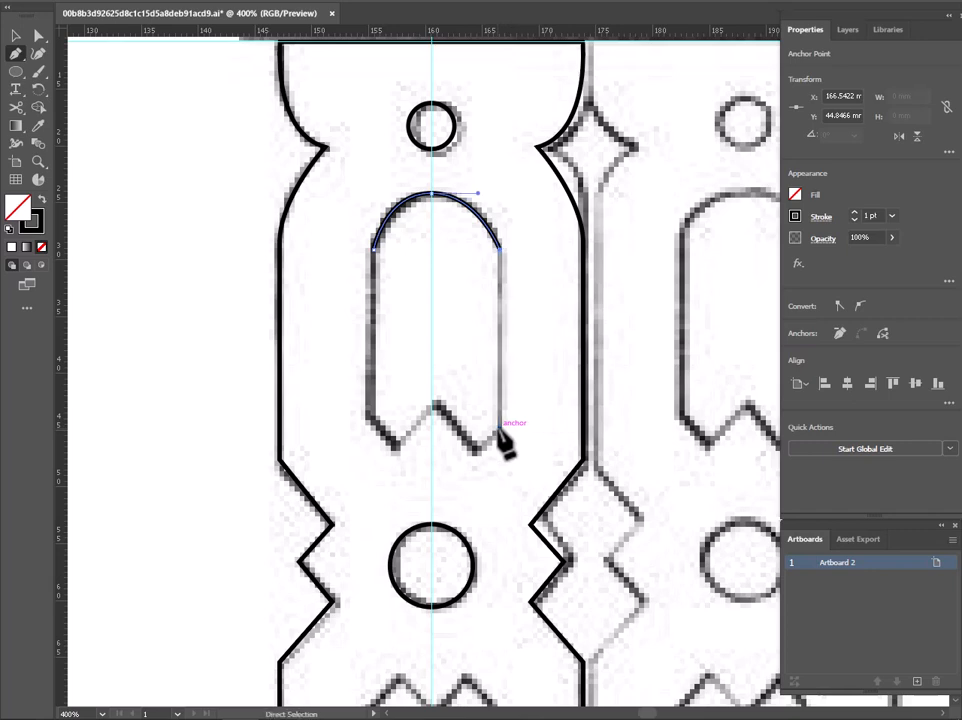
pyautogui.hotkey('ctrl', 'z')
pyautogui.hotkey('ctrl', 'z')
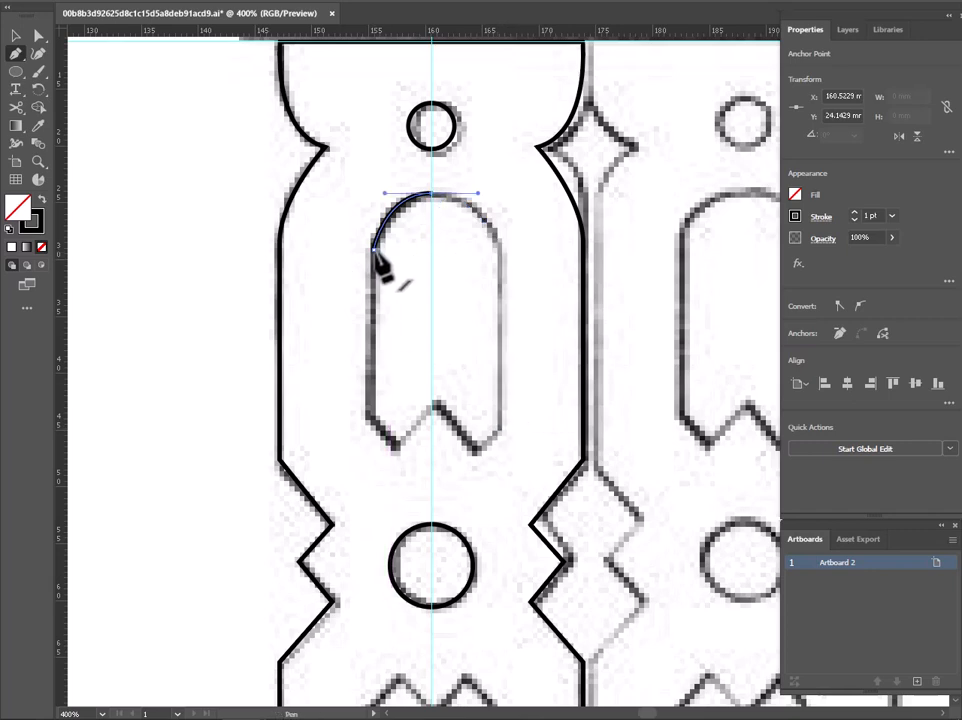
# Continue the path from the arch's lower left end down the slot's straight side and through the notch to the vertical guide
pyautogui.moveTo(377, 250); pyautogui.dragTo(376, 302)
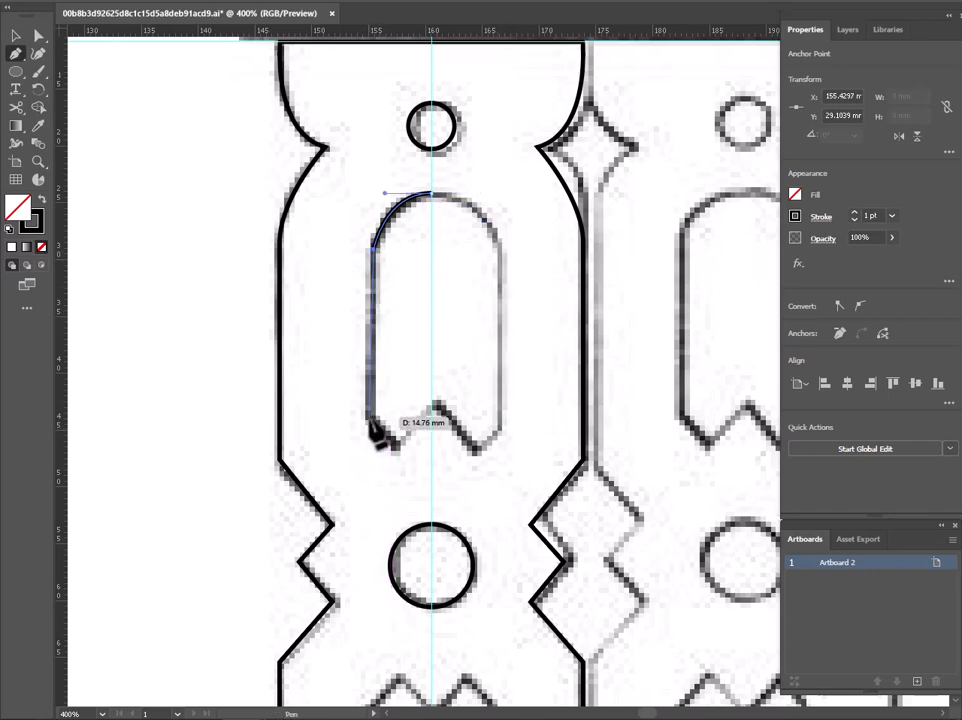
pyautogui.click(373, 419)
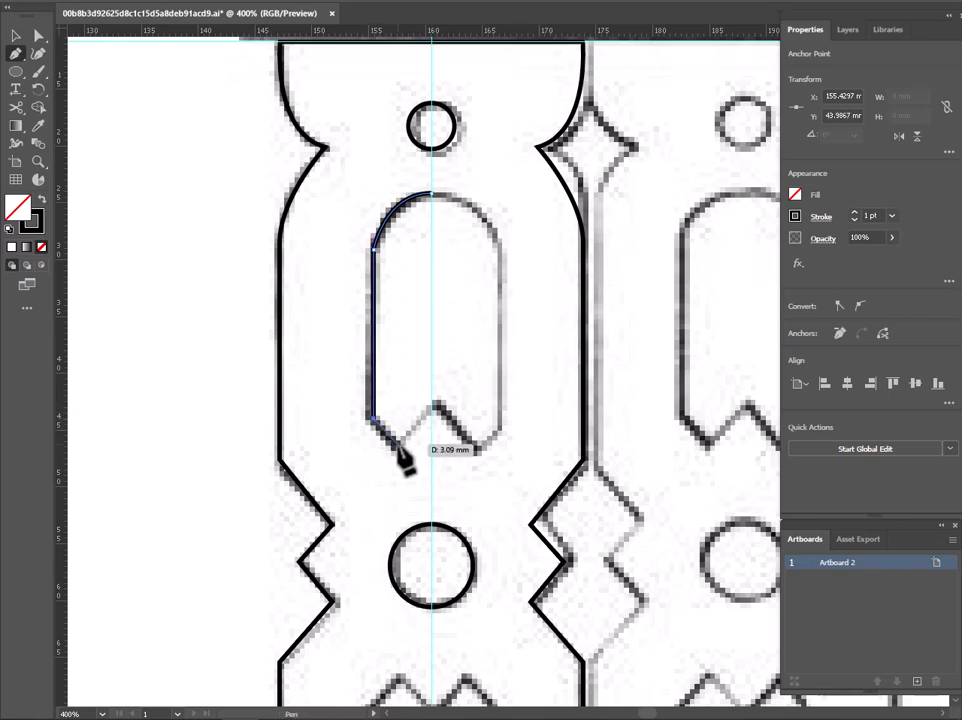
pyautogui.click(397, 448)
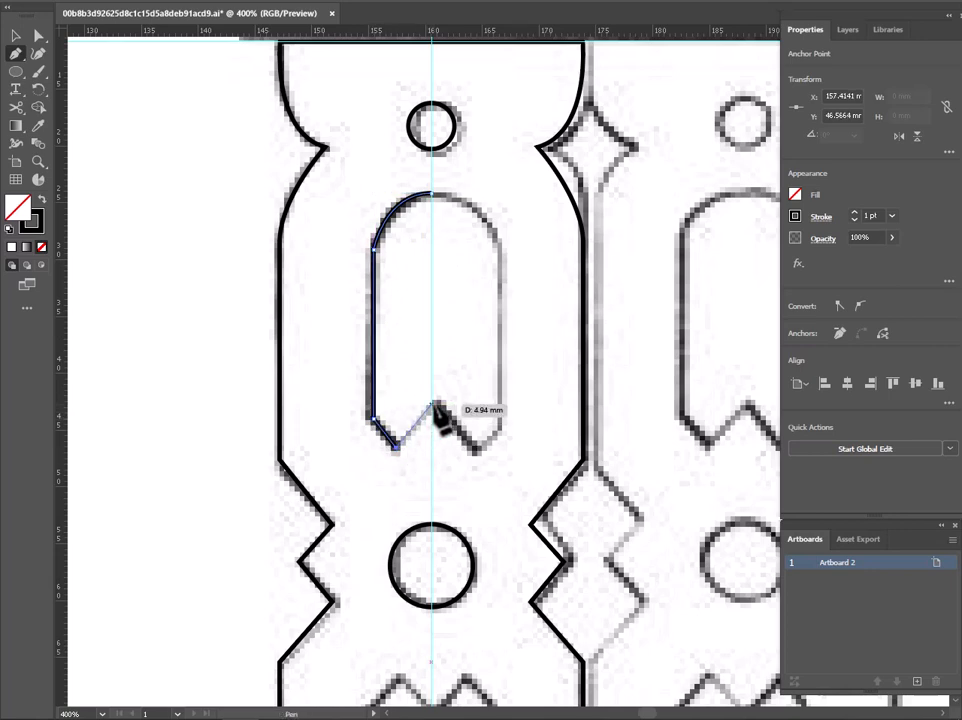
pyautogui.click(433, 405)
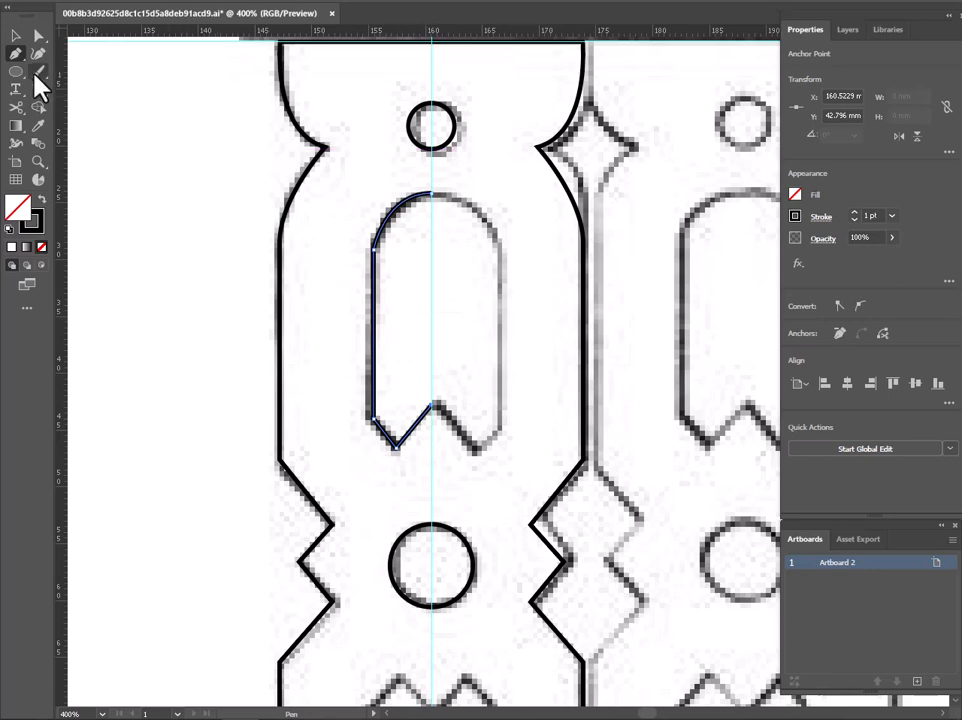
pyautogui.click(16, 36)
pyautogui.rightClick(397, 230)
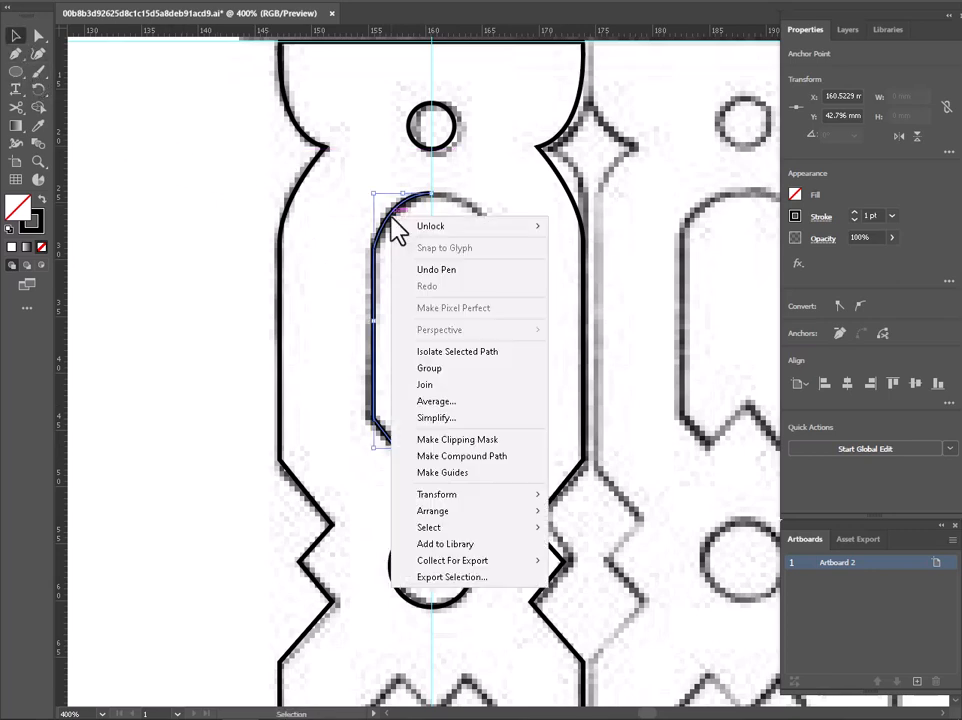
pyautogui.click(318, 228)
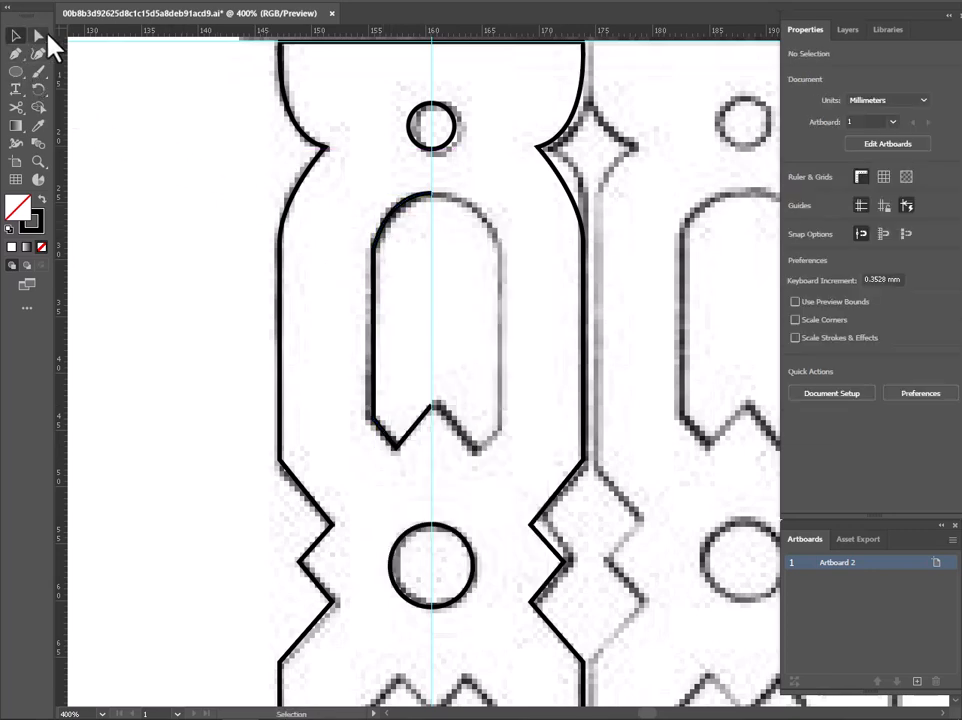
# Round the corner between the slot's arch and its straight left side to a radius of about 6.71 mm
pyautogui.click(39, 36)
pyautogui.click(382, 253)
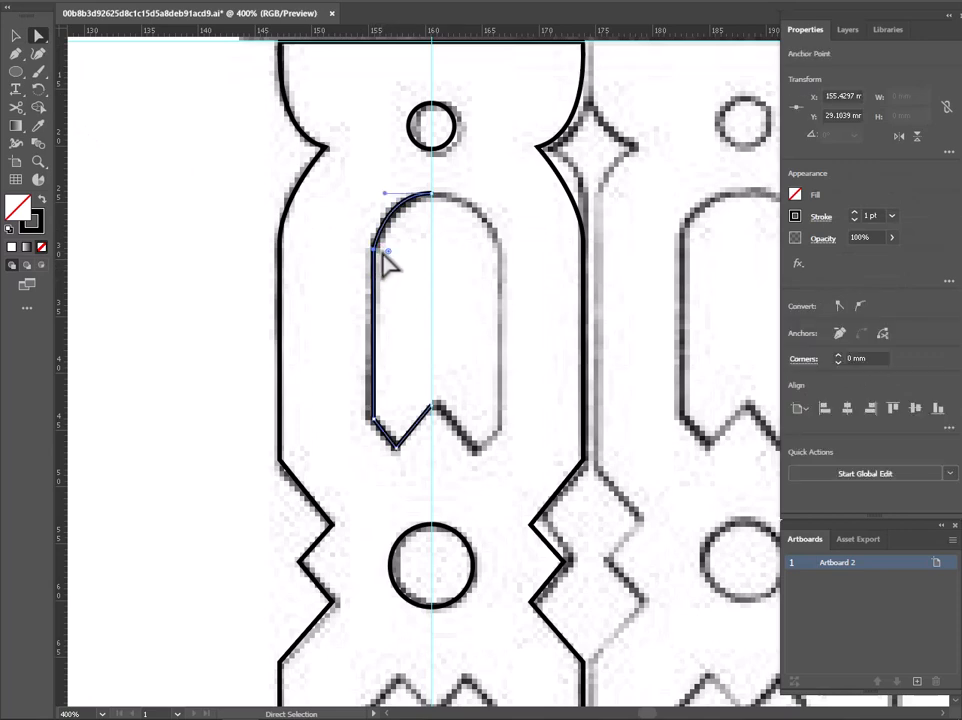
pyautogui.moveTo(389, 254); pyautogui.dragTo(447, 280)
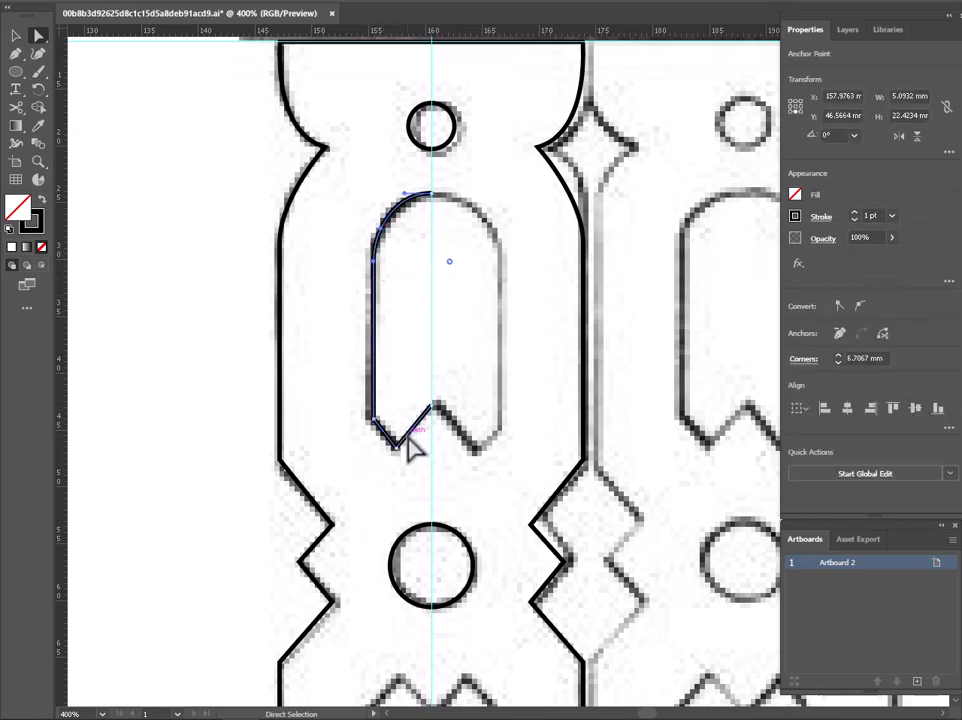
pyautogui.click(110, 120)
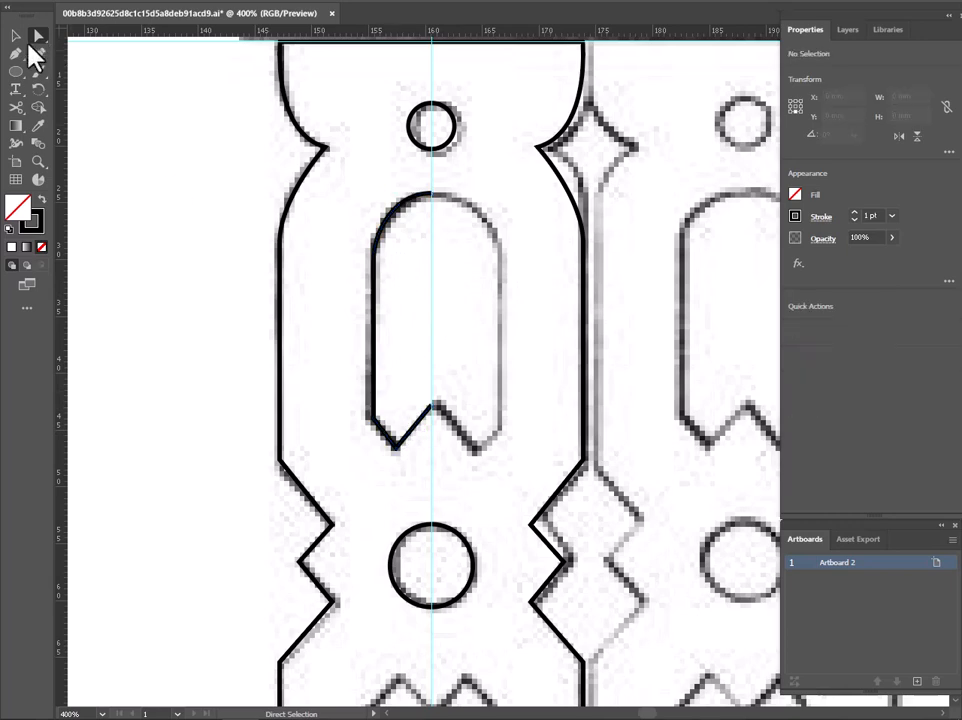
pyautogui.click(16, 36)
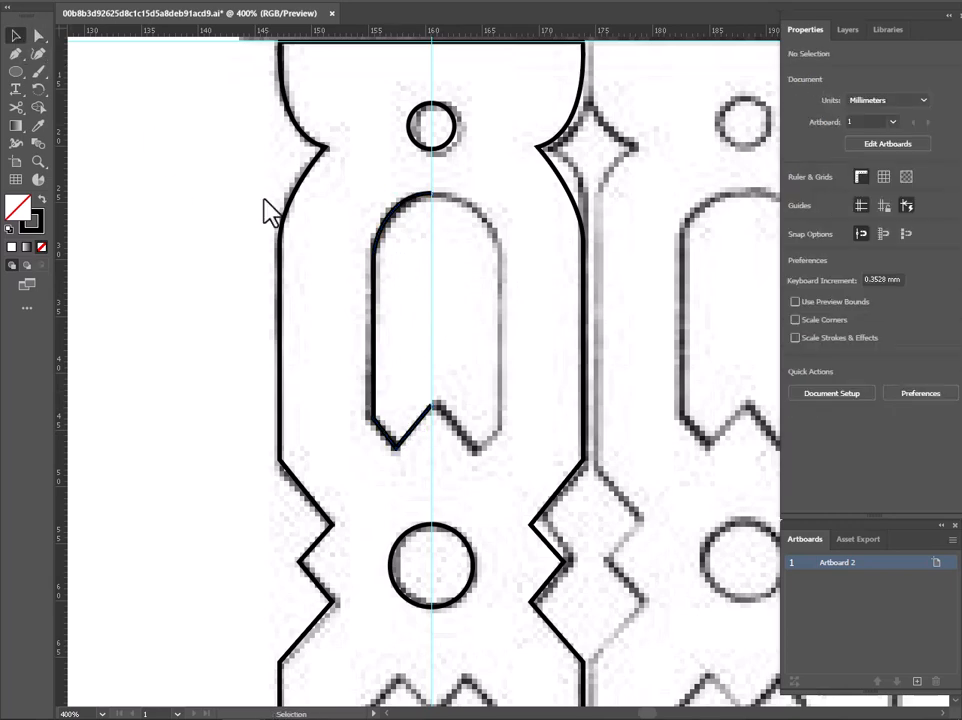
# Reflect a copy of the upper slot's left half about the vertical axis and move it about 5.1 mm to the guide's other side
pyautogui.rightClick(384, 291)
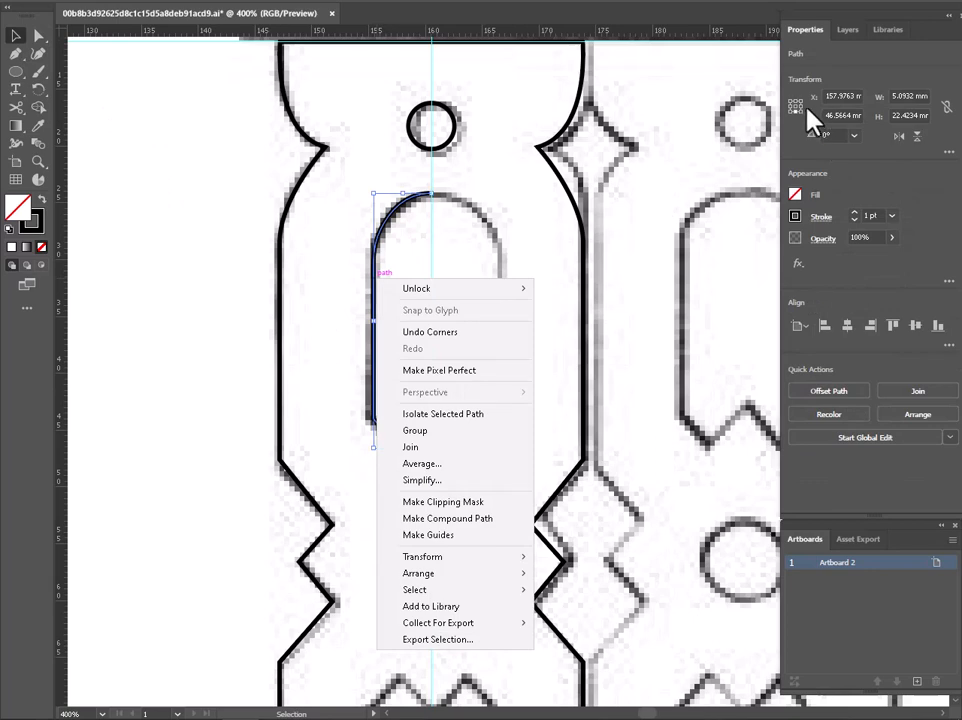
pyautogui.click(806, 106)
pyautogui.click(801, 100)
pyautogui.rightClick(376, 277)
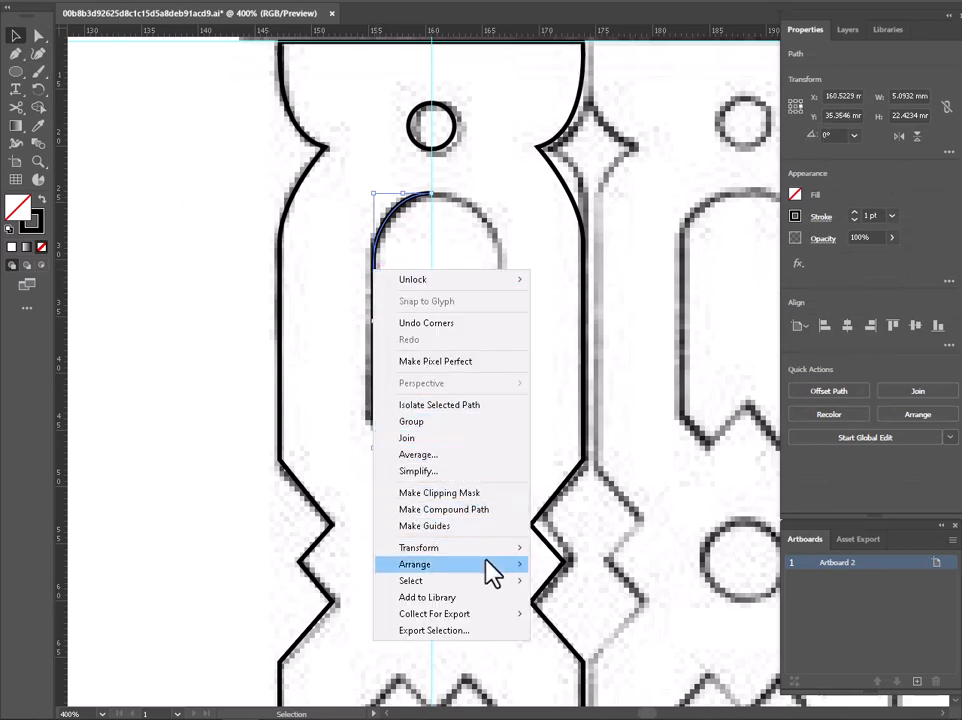
pyautogui.moveTo(492, 550)
pyautogui.click(573, 603)
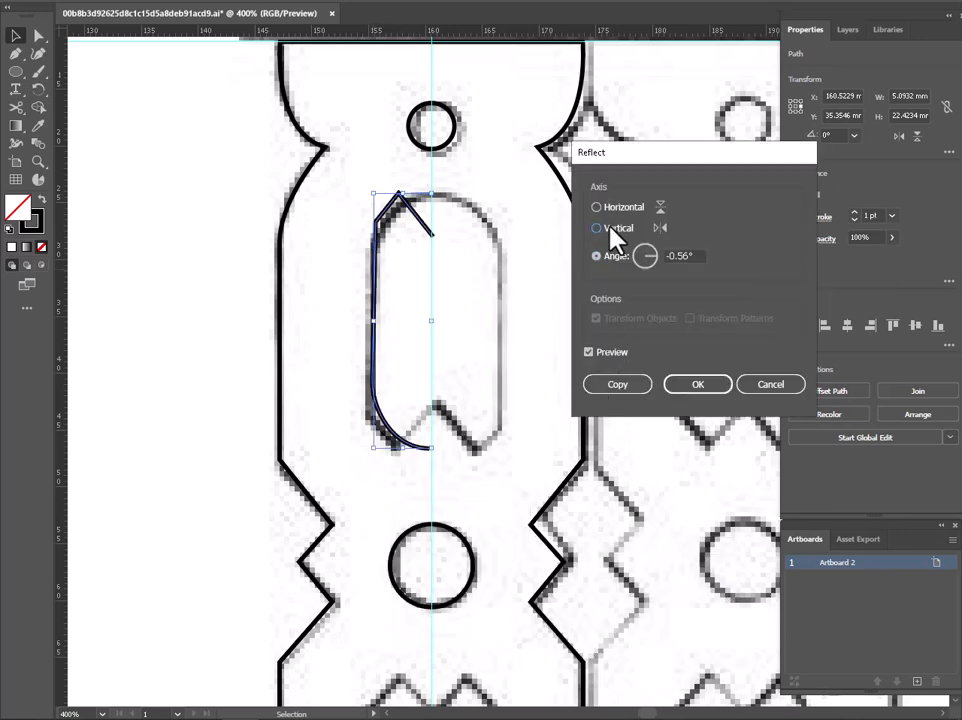
pyautogui.click(610, 229)
pyautogui.click(618, 384)
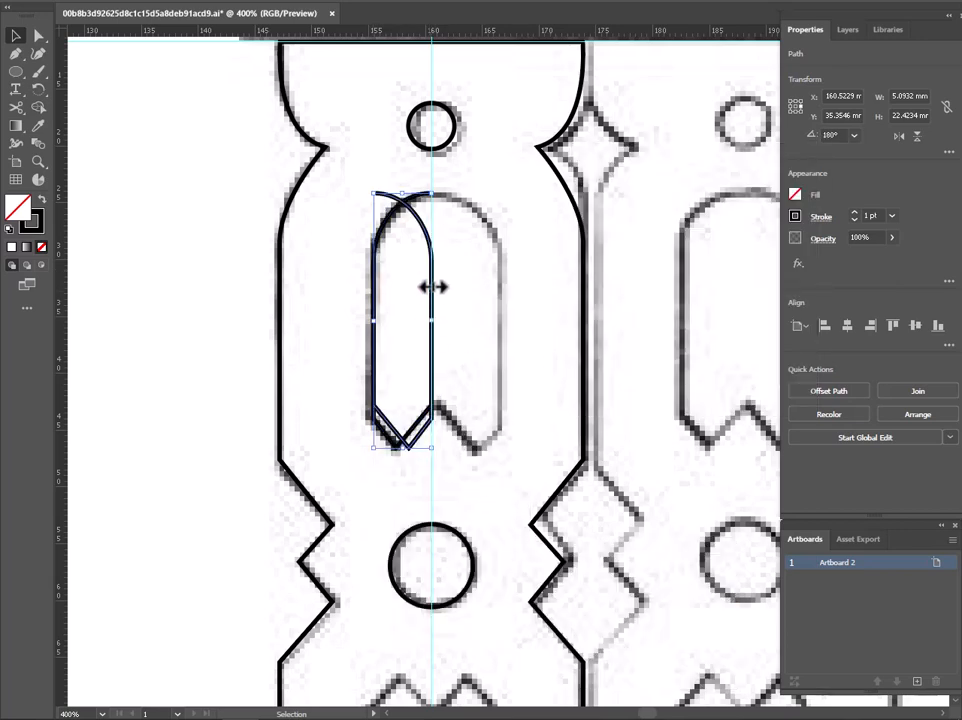
pyautogui.moveTo(433, 287); pyautogui.dragTo(490, 248)
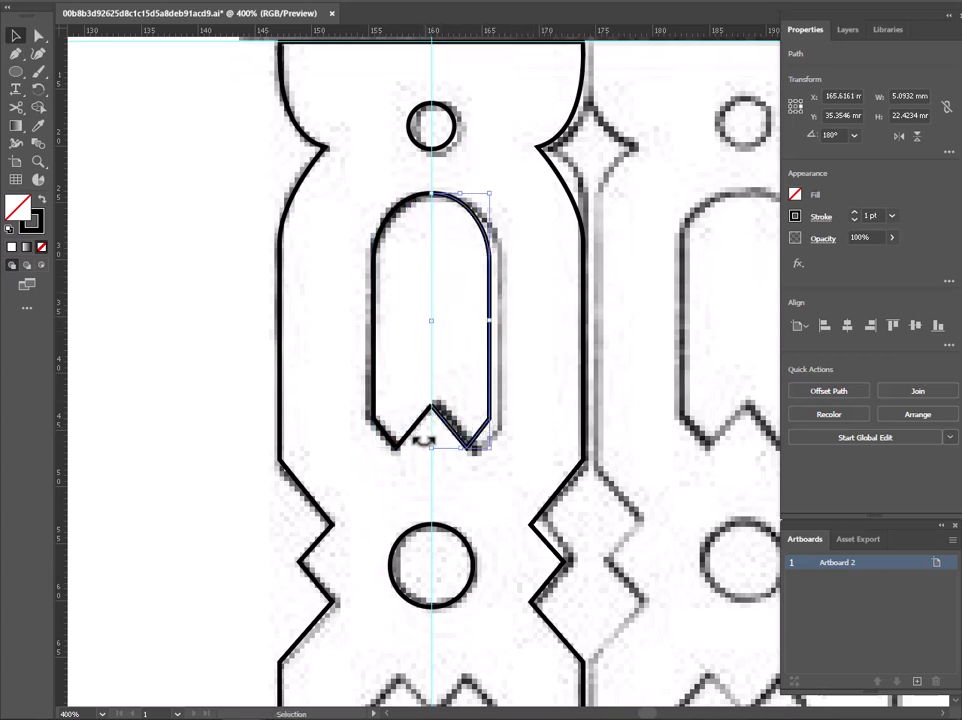
# Select both halves of the upper slot and unite them into one shape
pyautogui.keyDown('shift'); pyautogui.click(410, 447); pyautogui.keyUp('shift')
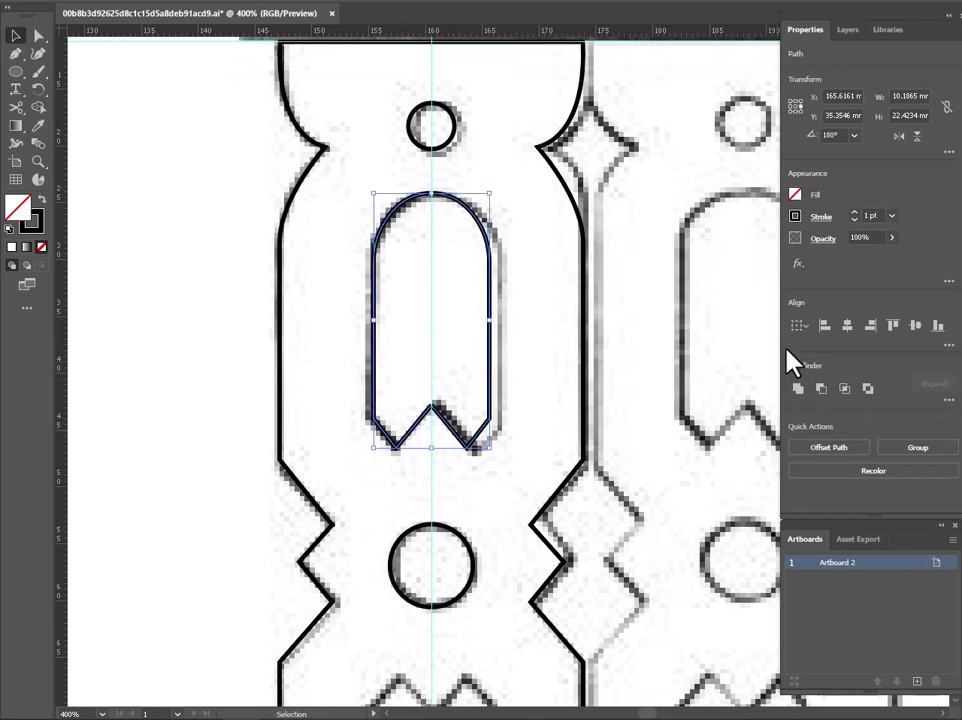
pyautogui.click(797, 389)
pyautogui.click(552, 356)
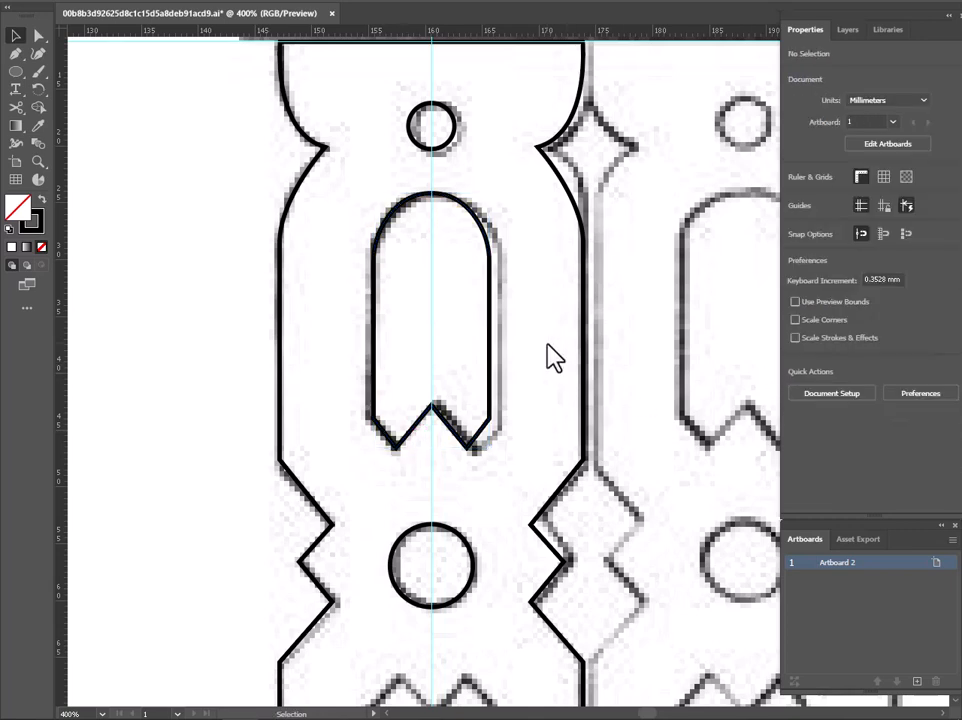
# Copy the upper slot about 43 mm down onto the lower slot and try to reflect the copy
pyautogui.scroll(-1, 552, 356)
pyautogui.moveTo(555, 358); pyautogui.dragTo(472, 200)
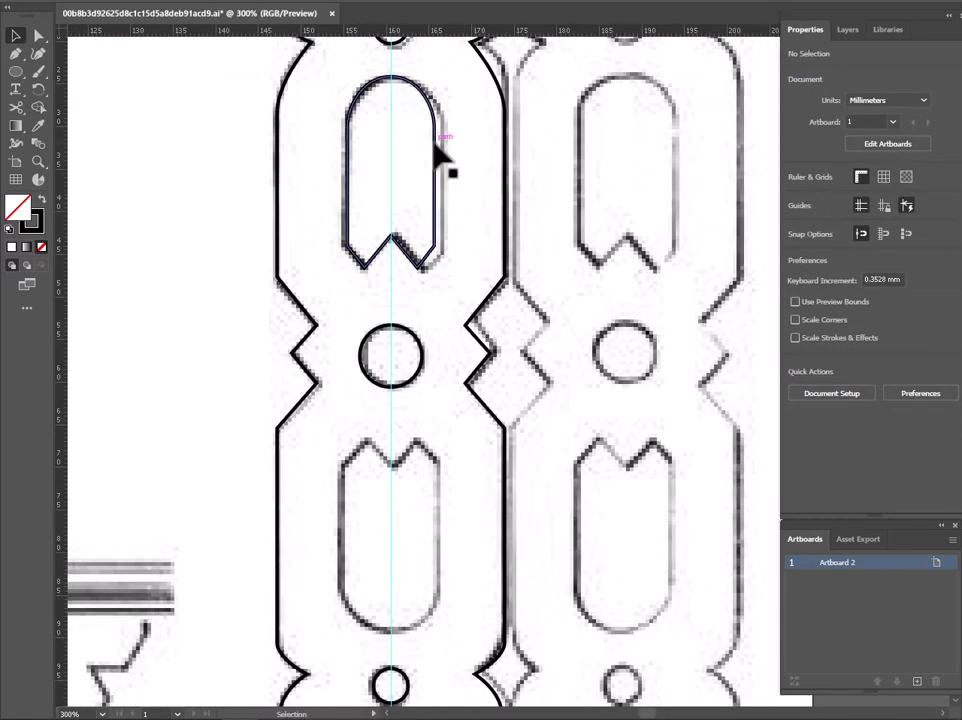
pyautogui.moveTo(437, 150); pyautogui.dragTo(453, 517)
pyautogui.rightClick(440, 516)
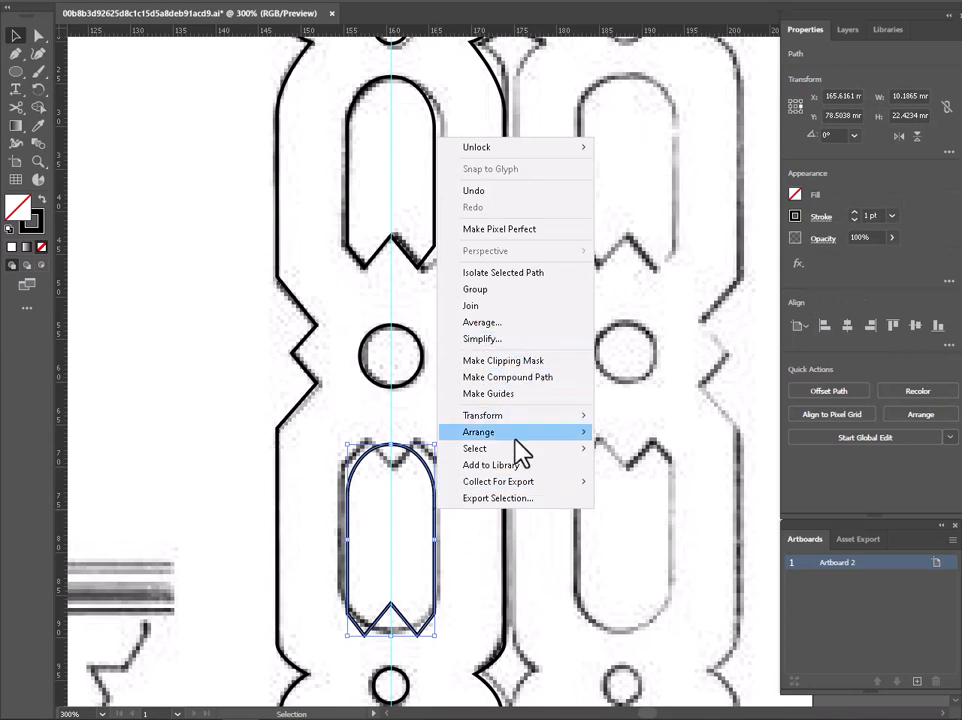
pyautogui.moveTo(523, 417)
pyautogui.click(640, 468)
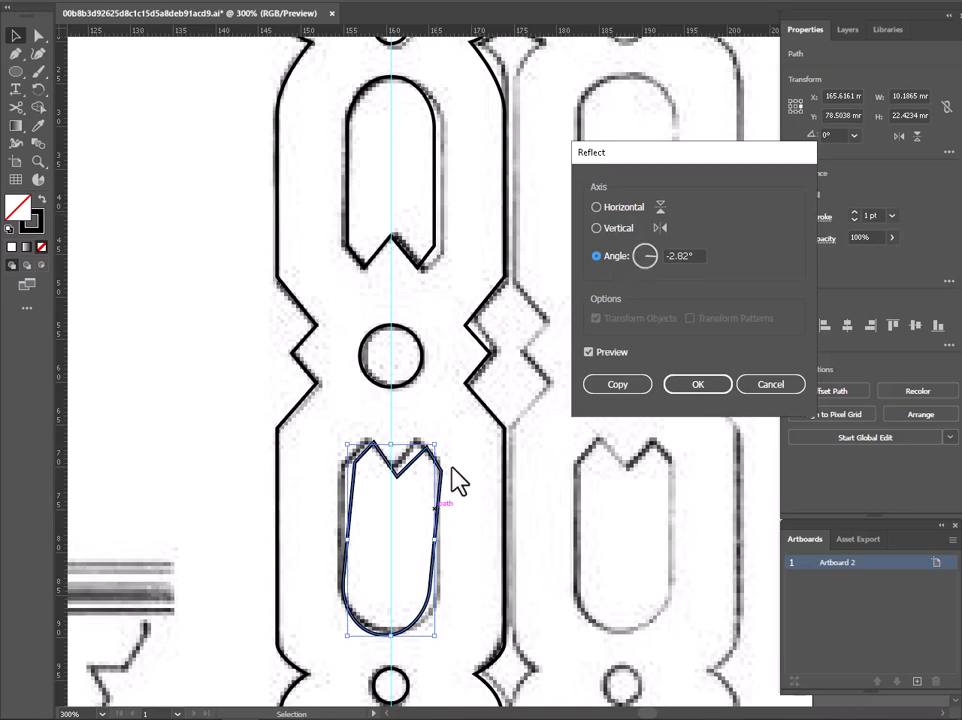
pyautogui.click(768, 388)
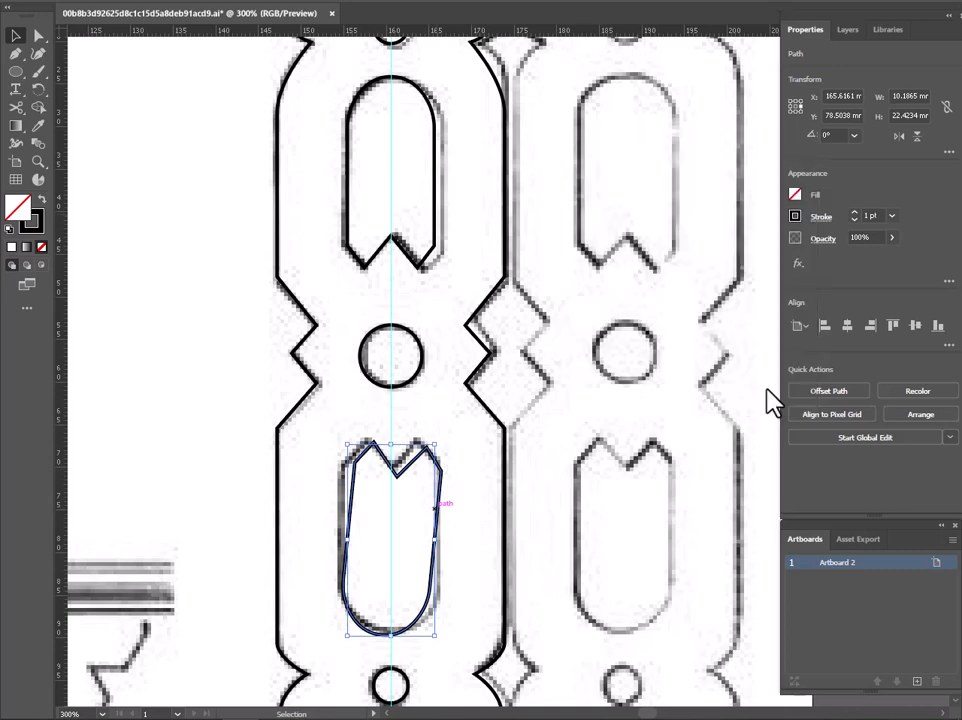
# Undo the slot's copying, uniting and mirroring, back to the single left half with its rounded corner
pyautogui.hotkey('ctrl', 'z')
pyautogui.hotkey('ctrl', 'z')
pyautogui.hotkey('ctrl', 'z')
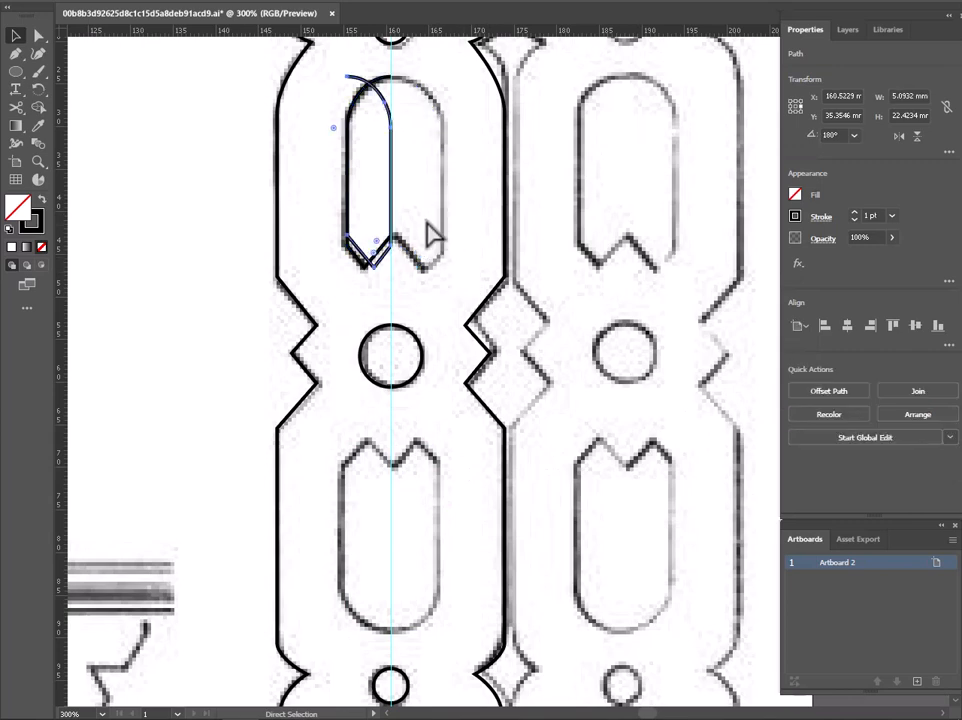
pyautogui.hotkey('ctrl', 'z')
# Reflect a copy of the upper slot's left half about the vertical axis and move it about 5.1 mm across as the right half
pyautogui.press('v')
pyautogui.rightClick(351, 163)
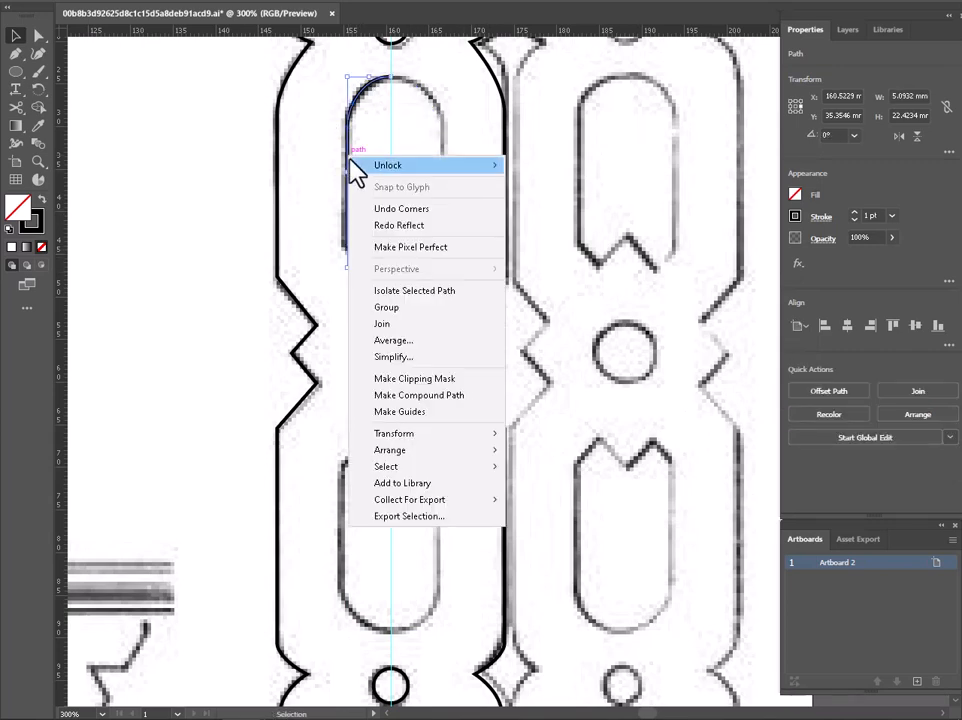
pyautogui.moveTo(430, 436)
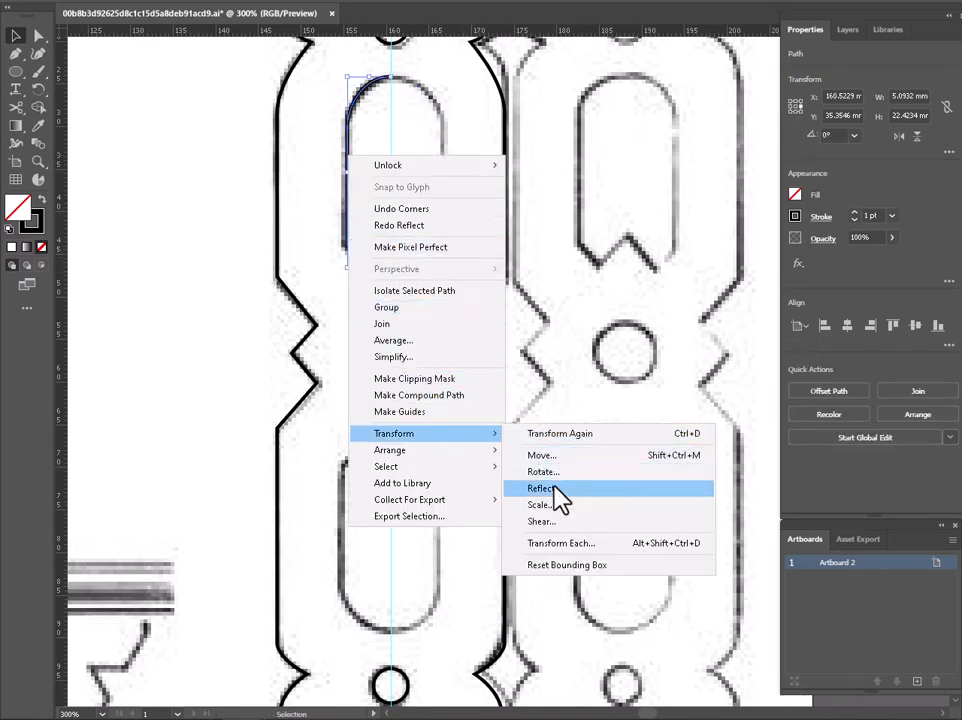
pyautogui.click(555, 489)
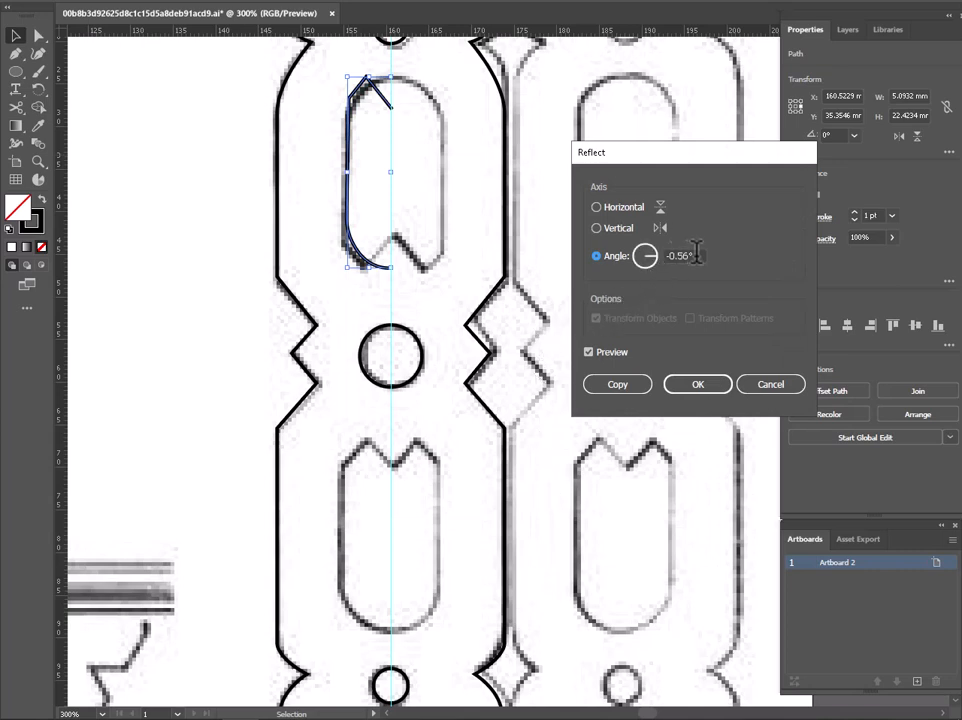
pyautogui.moveTo(695, 255); pyautogui.dragTo(620, 255)
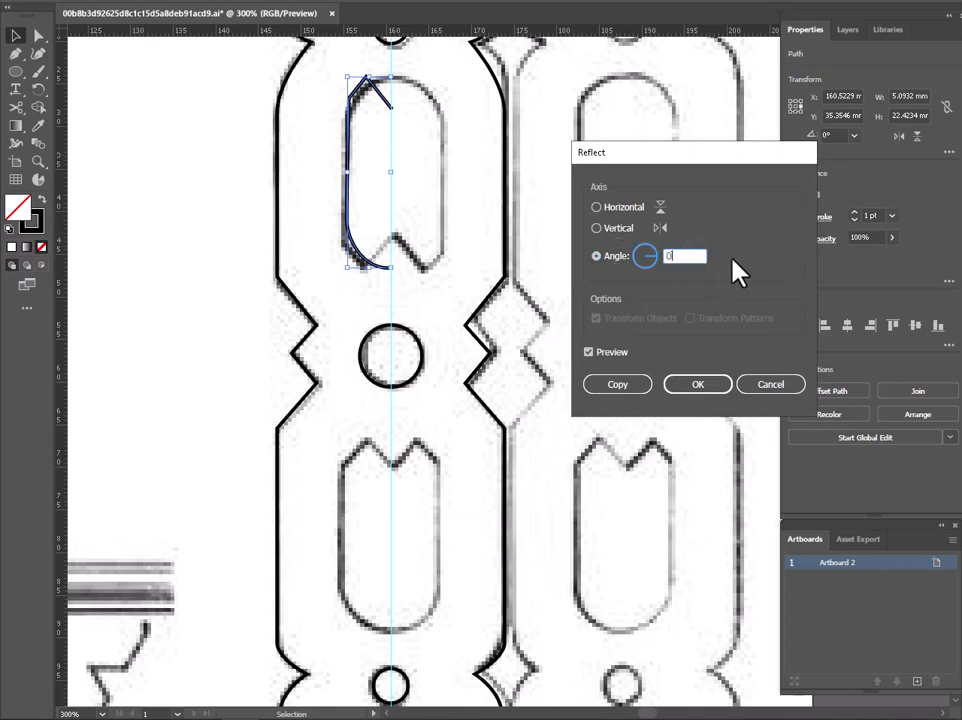
pyautogui.click(612, 234)
pyautogui.click(607, 388)
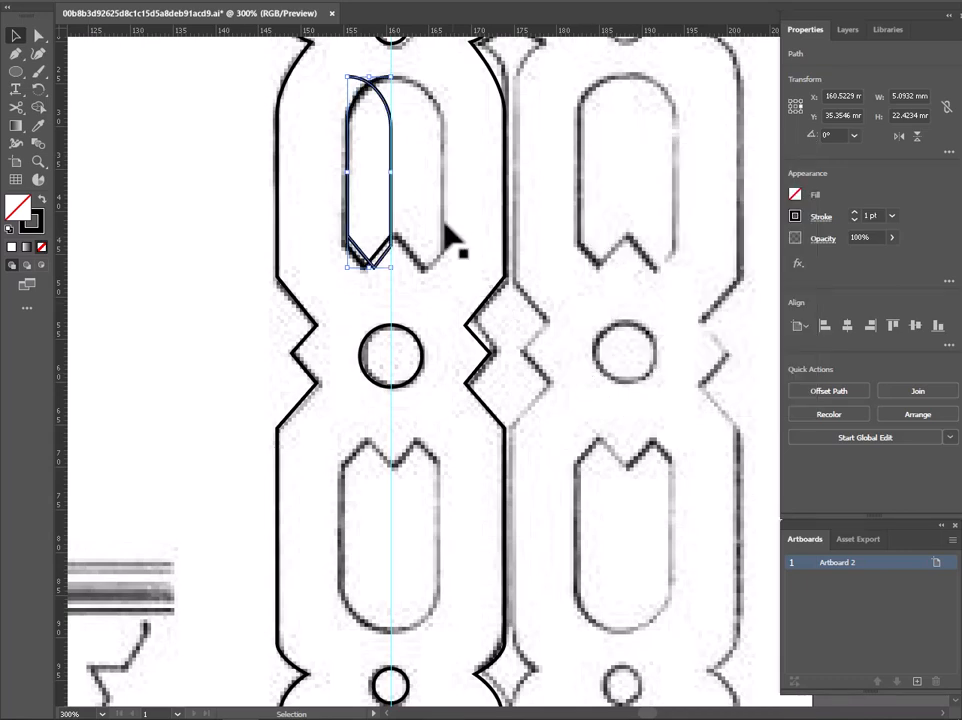
pyautogui.scroll(2, 386, 97)
pyautogui.moveTo(389, 101); pyautogui.dragTo(467, 130)
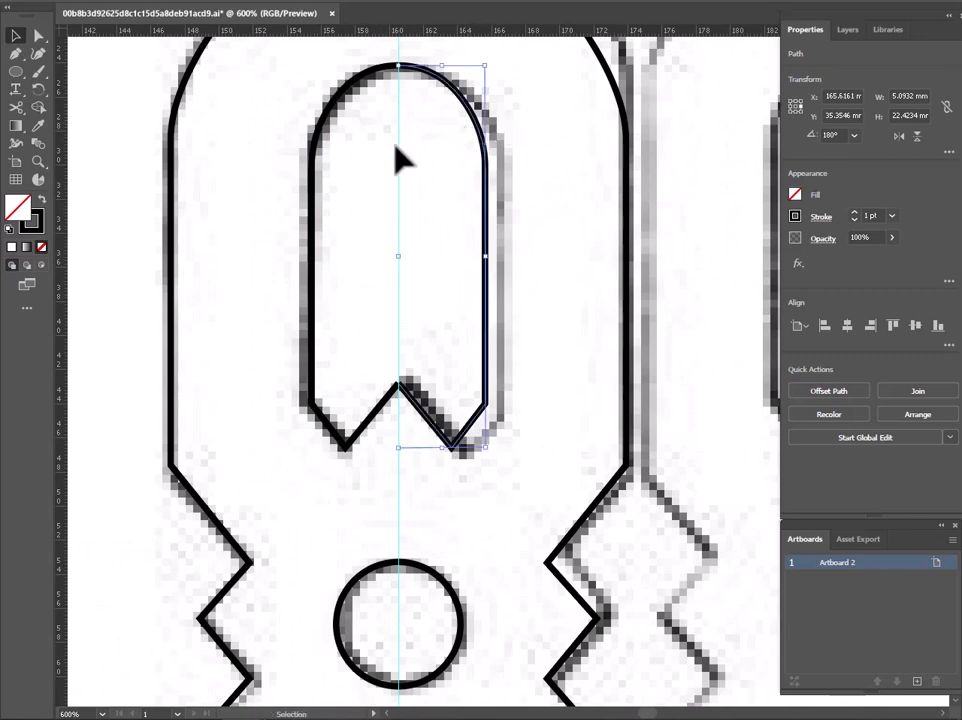
# Unite the upper slot's two halves and copy the united slot about 43.7 mm straight down onto the lower slot
pyautogui.keyDown('shift'); pyautogui.click(350, 92); pyautogui.keyUp('shift')
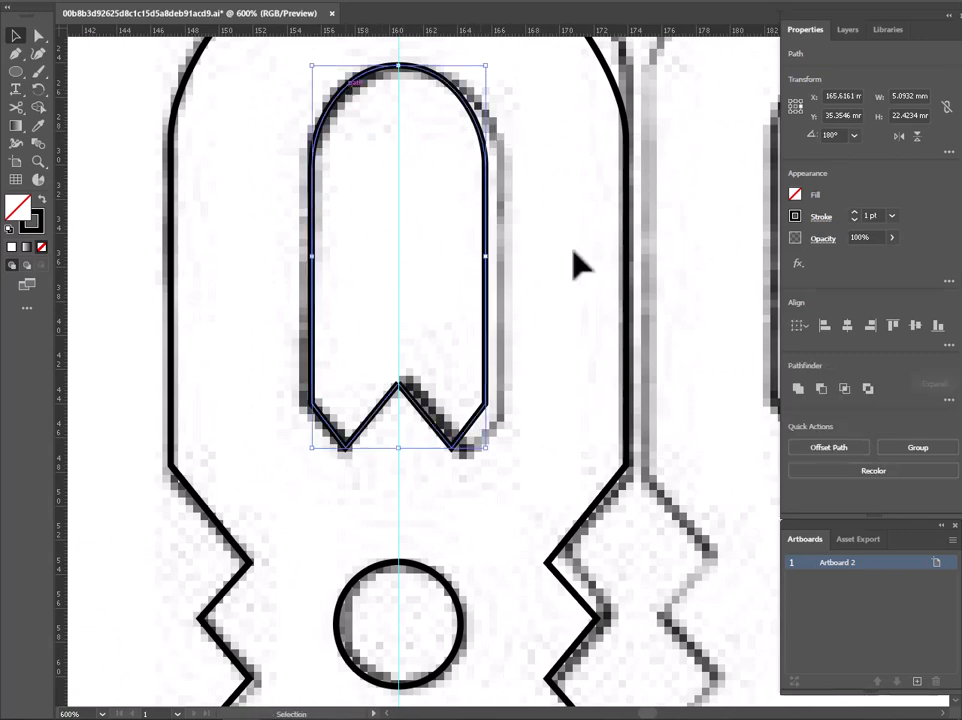
pyautogui.click(799, 388)
pyautogui.scroll(-2, 509, 365)
pyautogui.moveTo(494, 283); pyautogui.dragTo(488, 648)
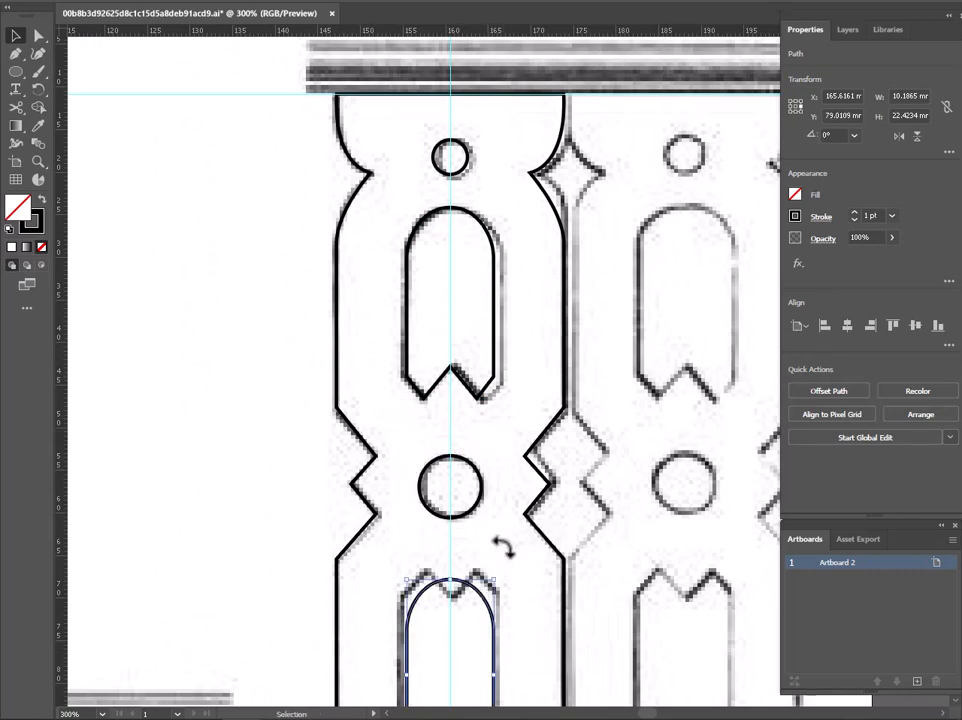
# Reflect the lower slot copy about the horizontal axis and shift it slightly up to match the scan
pyautogui.moveTo(500, 548); pyautogui.dragTo(496, 322)
pyautogui.rightClick(489, 381)
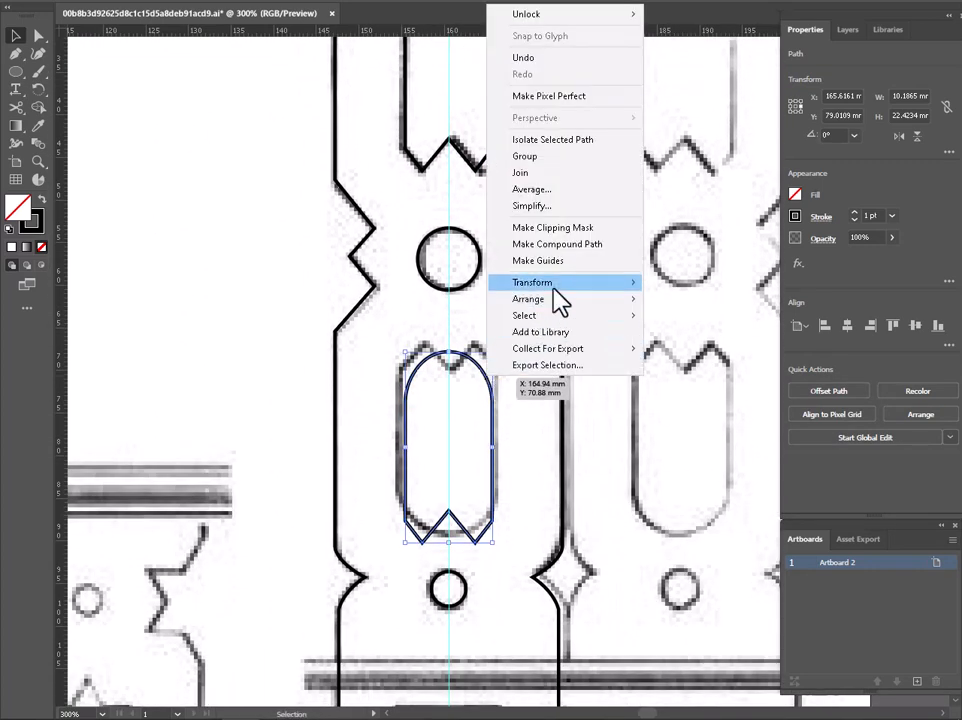
pyautogui.moveTo(627, 294)
pyautogui.click(680, 333)
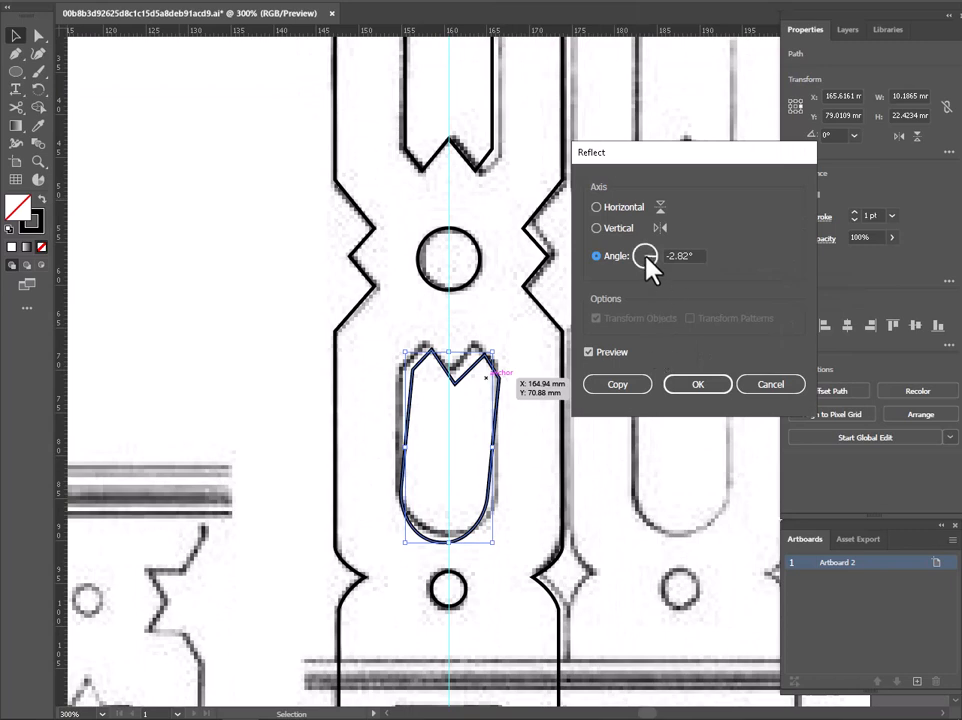
pyautogui.click(618, 210)
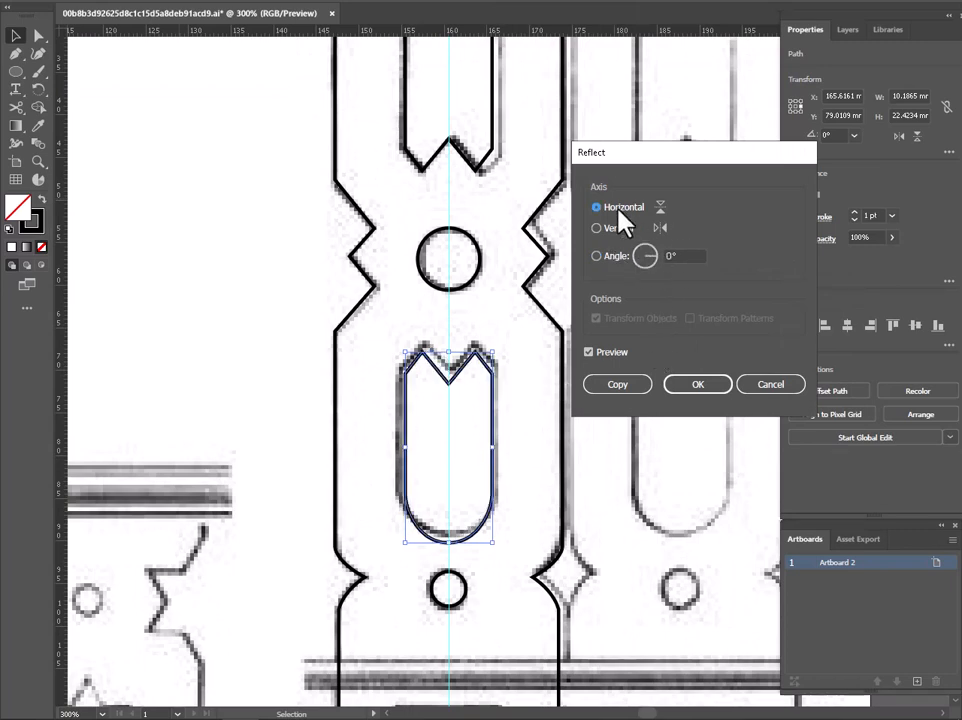
pyautogui.click(700, 386)
pyautogui.moveTo(488, 418)
pyautogui.mouseDown()
pyautogui.moveTo(500, 429)
pyautogui.moveTo(489, 414)
pyautogui.moveTo(498, 419)
pyautogui.mouseUp()
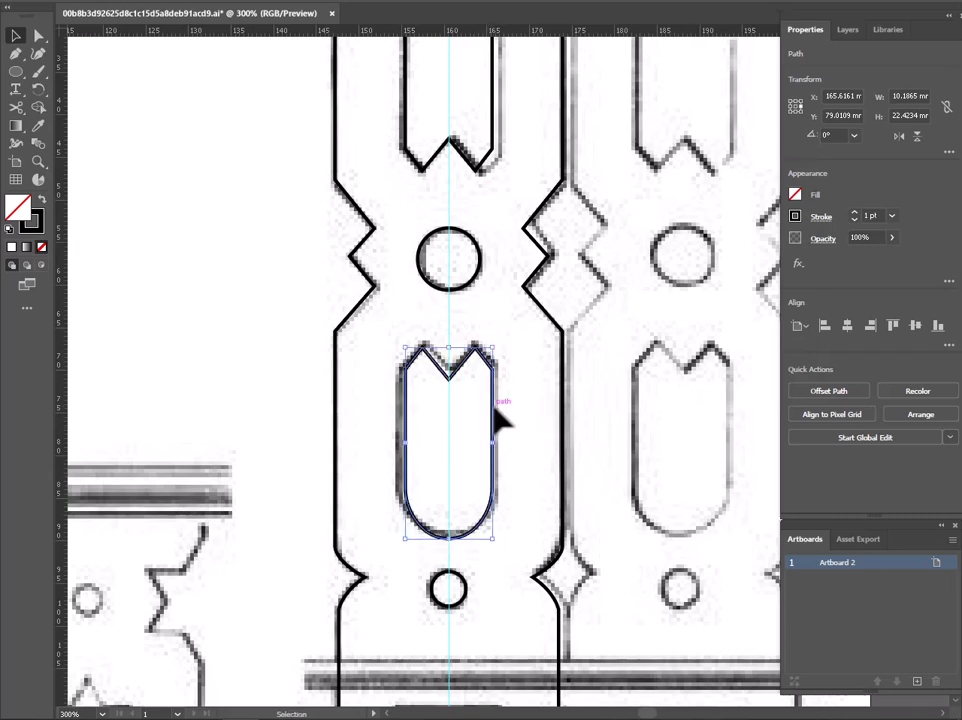
pyautogui.click(545, 453)
# Trace the left half of the panel's bottom T-shaped cut-out with the Pen tool, about 6.2 mm wide and 5.4 mm high, starting and ending on the vertical guide
pyautogui.scroll(-2, 545, 455)
pyautogui.scroll(-5, 545, 455)
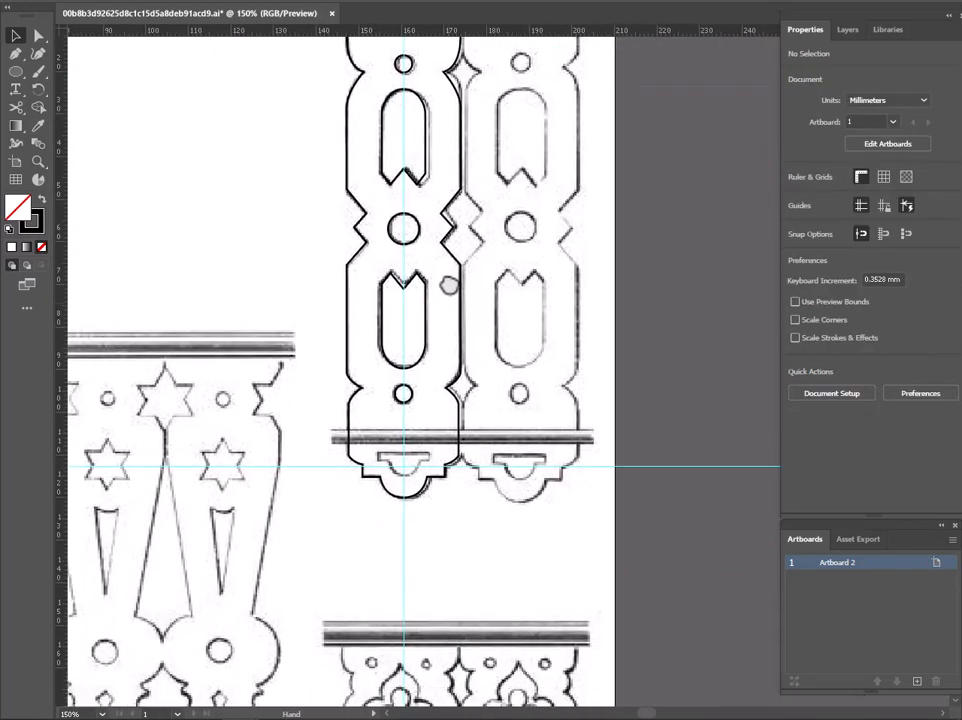
pyautogui.scroll(3, 417, 394)
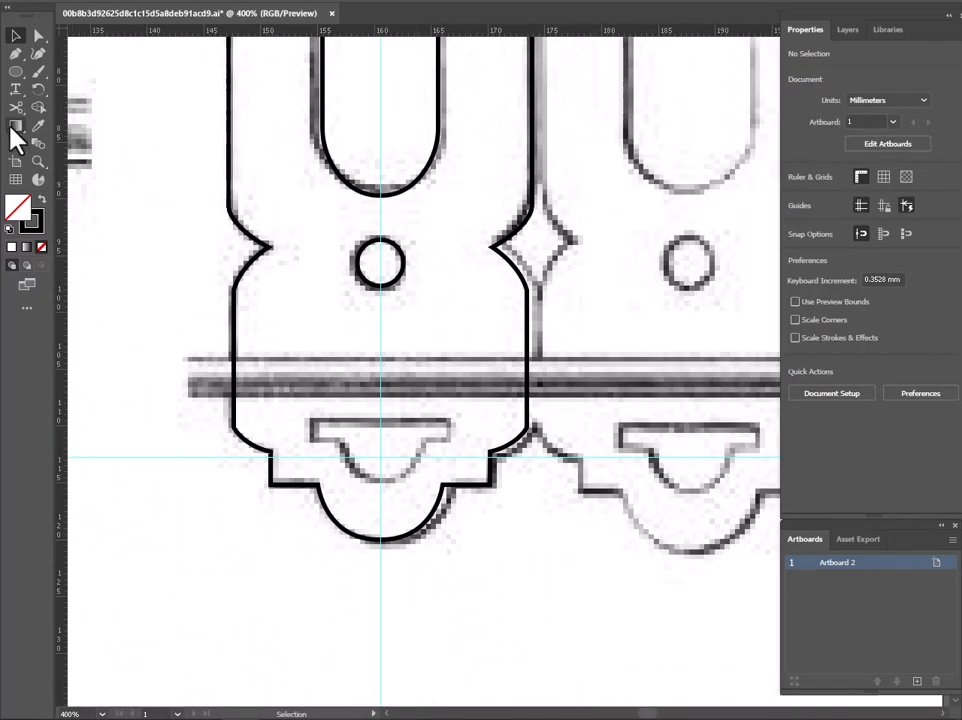
pyautogui.click(16, 53)
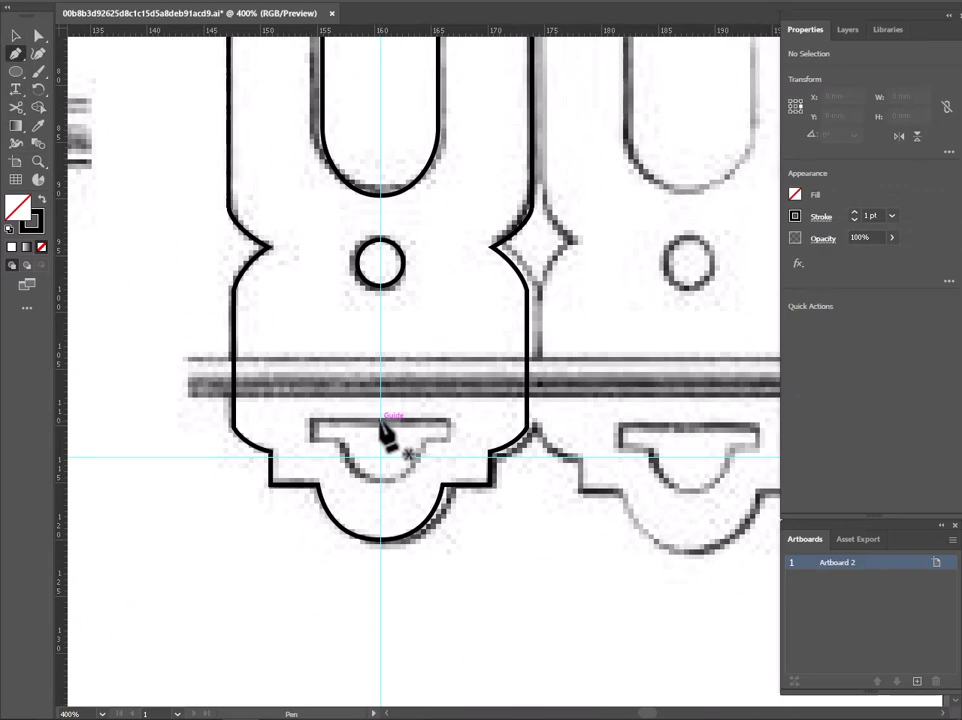
pyautogui.click(381, 423)
pyautogui.click(311, 421)
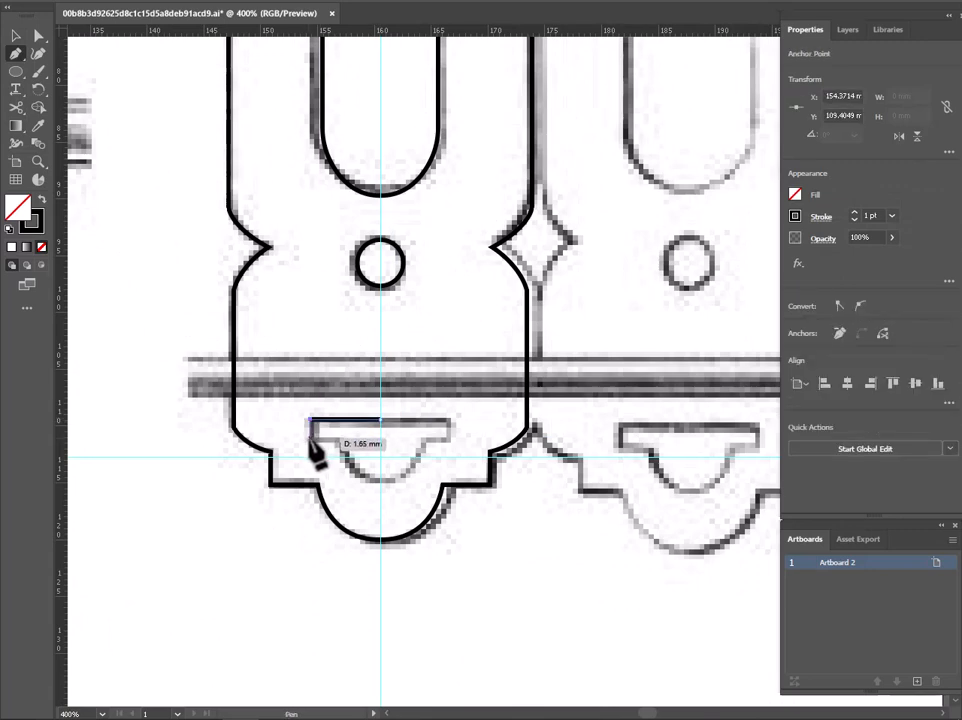
pyautogui.moveTo(313, 442); pyautogui.dragTo(338, 445)
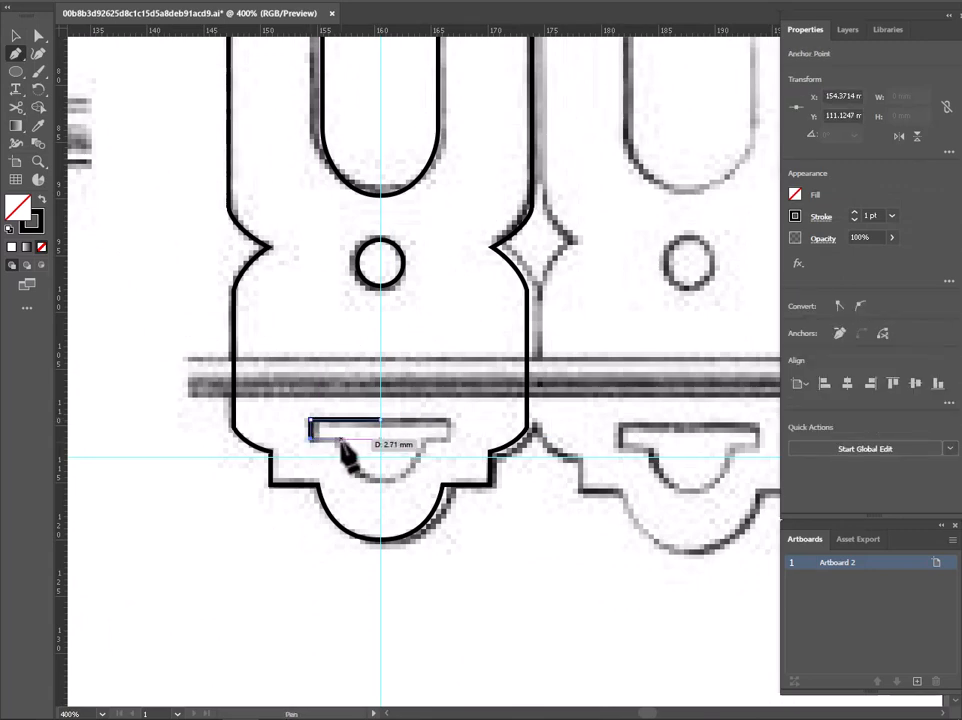
pyautogui.click(341, 439)
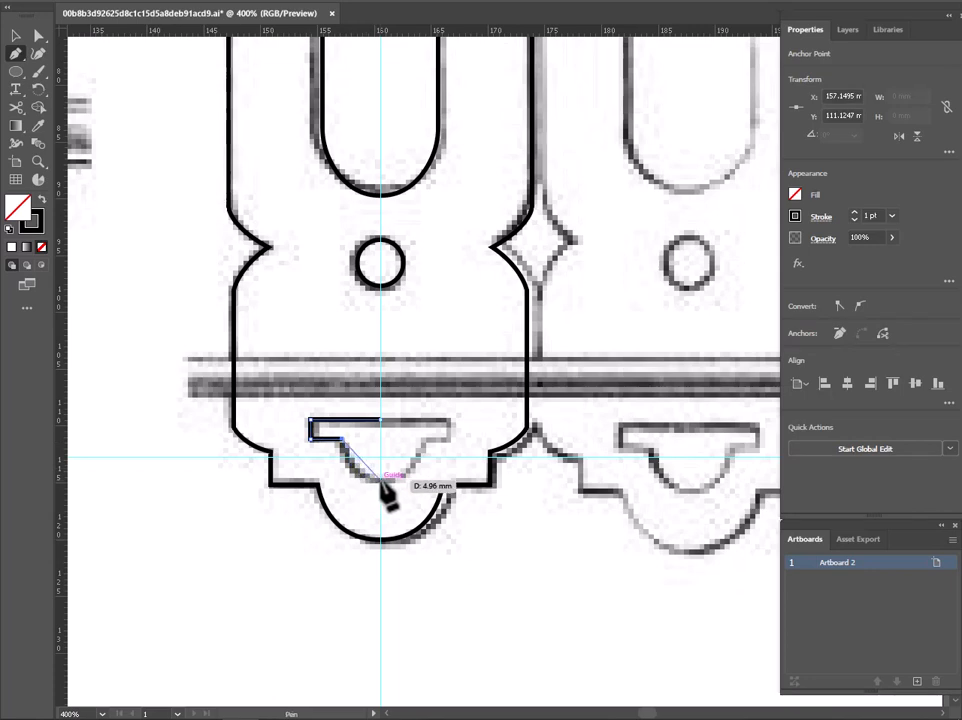
pyautogui.moveTo(381, 481); pyautogui.dragTo(417, 480)
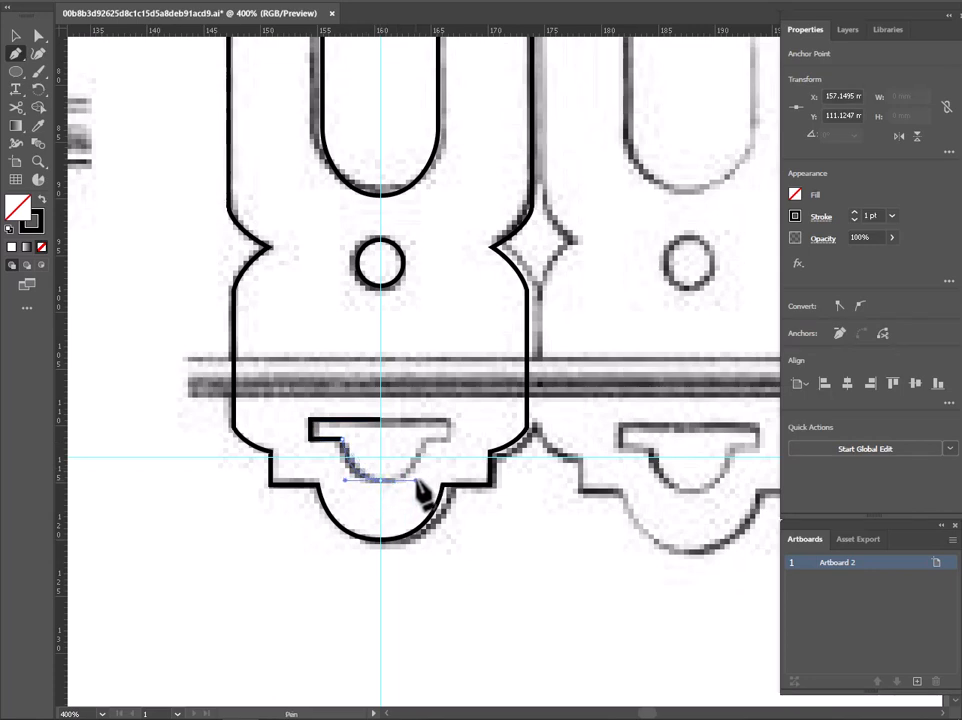
pyautogui.press('a')
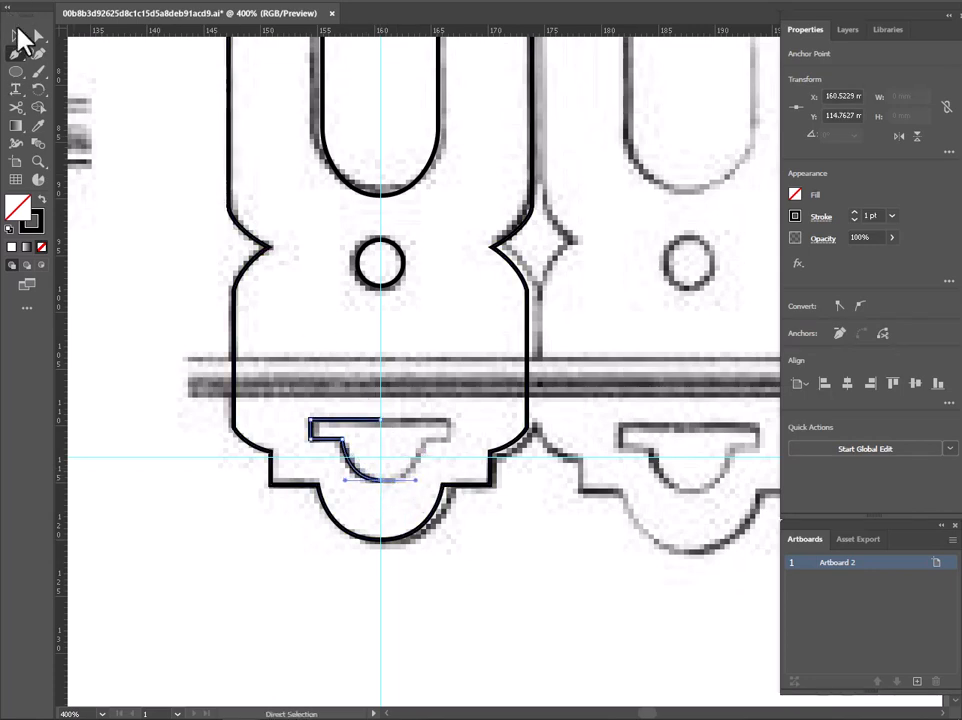
pyautogui.click(16, 34)
pyautogui.scroll(1, 388, 450)
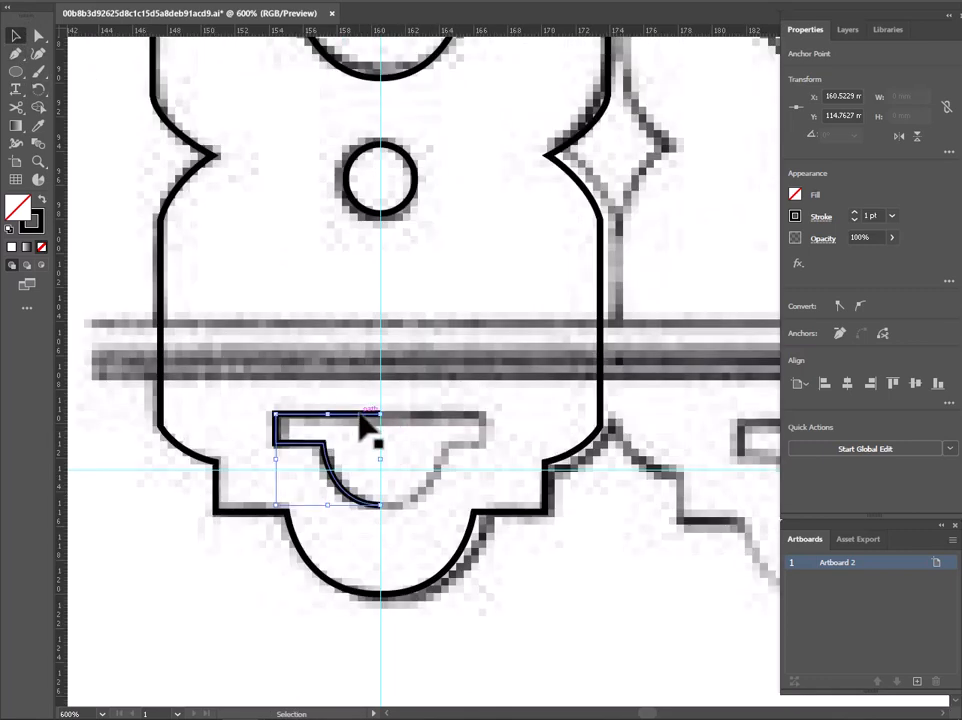
pyautogui.rightClick(366, 430)
pyautogui.moveTo(430, 320)
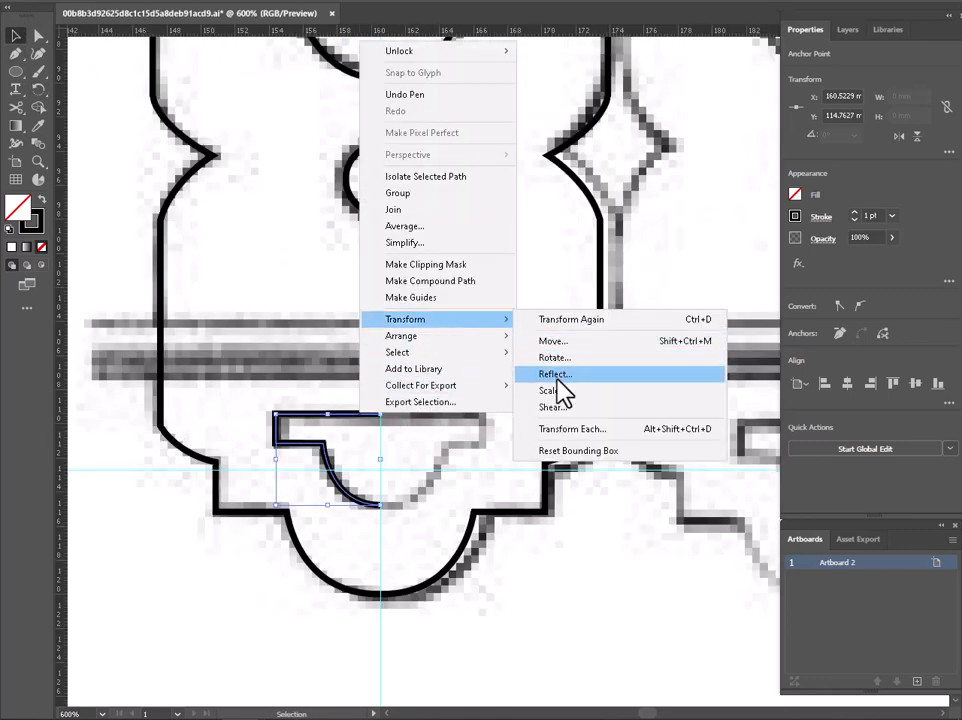
pyautogui.click(556, 371)
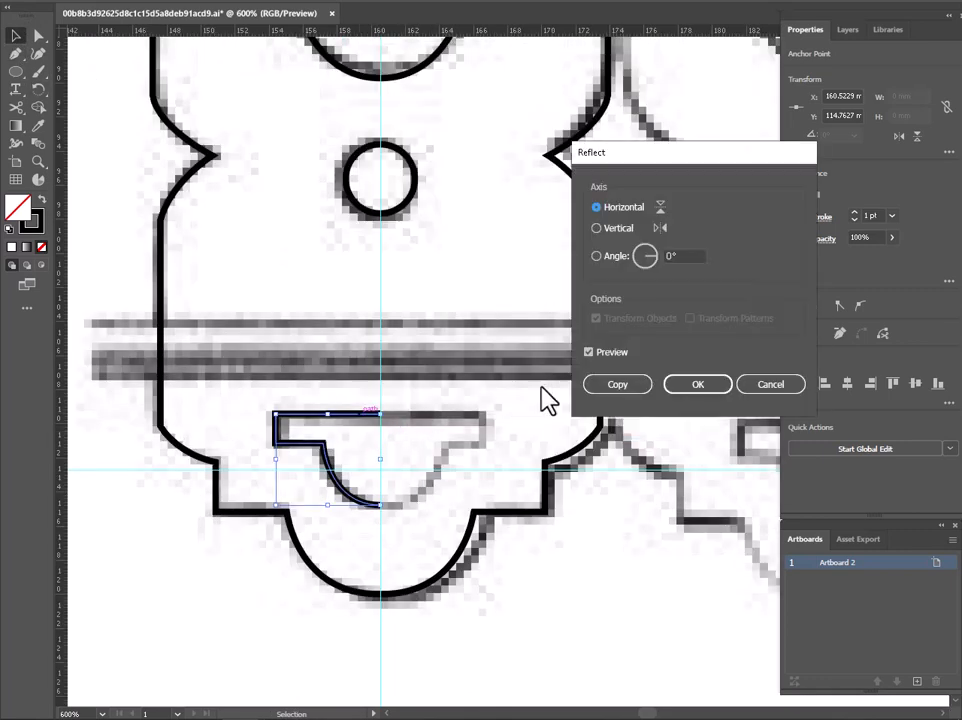
pyautogui.click(619, 227)
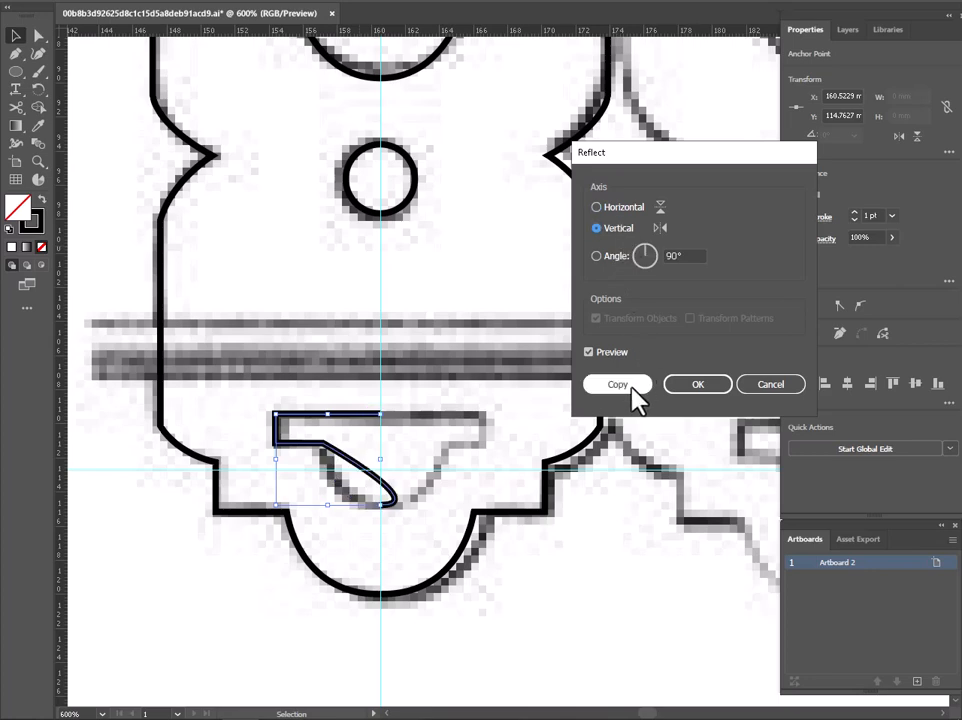
pyautogui.click(617, 385)
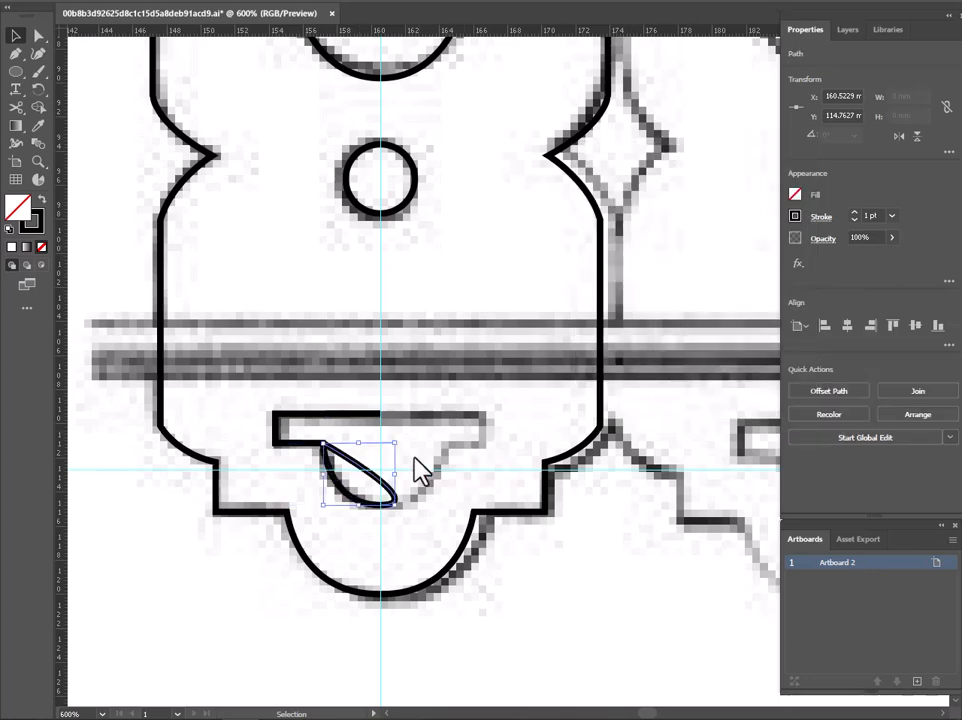
pyautogui.press('a')
pyautogui.click(365, 457)
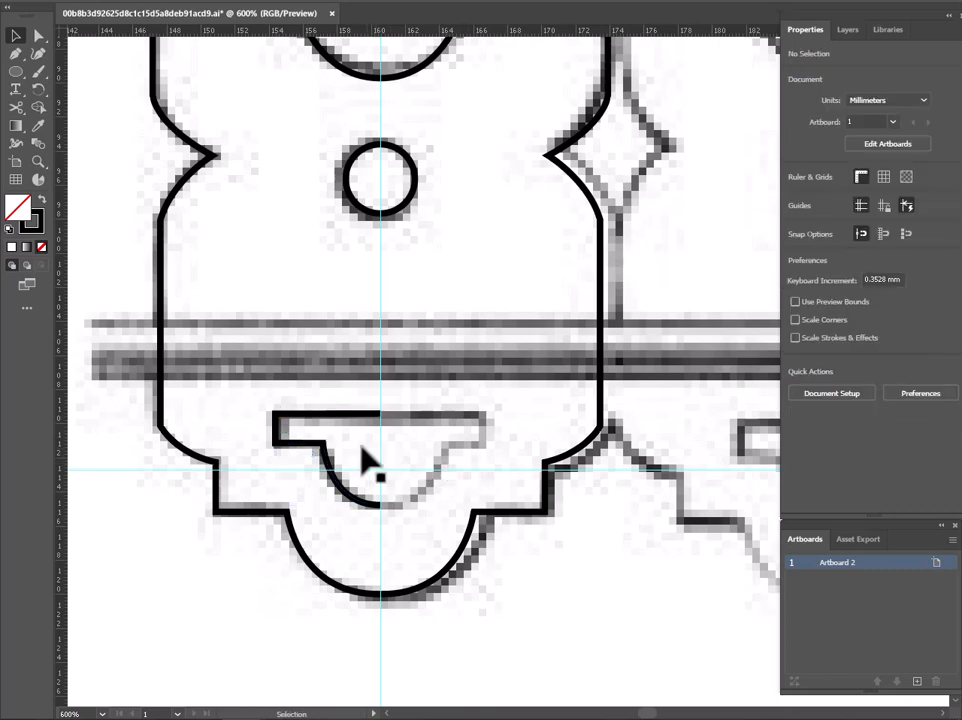
# Reflect a copy of the whole left half of the bottom T-shaped cut-out about the vertical axis and move it about 6.2 mm across as the right half
pyautogui.click(15, 40)
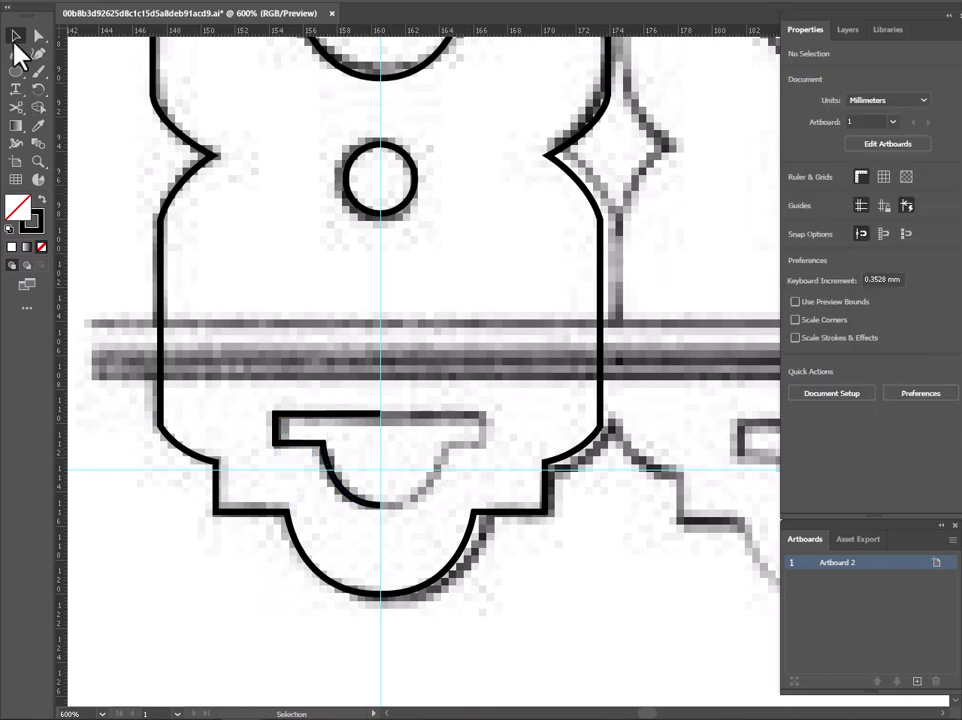
pyautogui.click(300, 424)
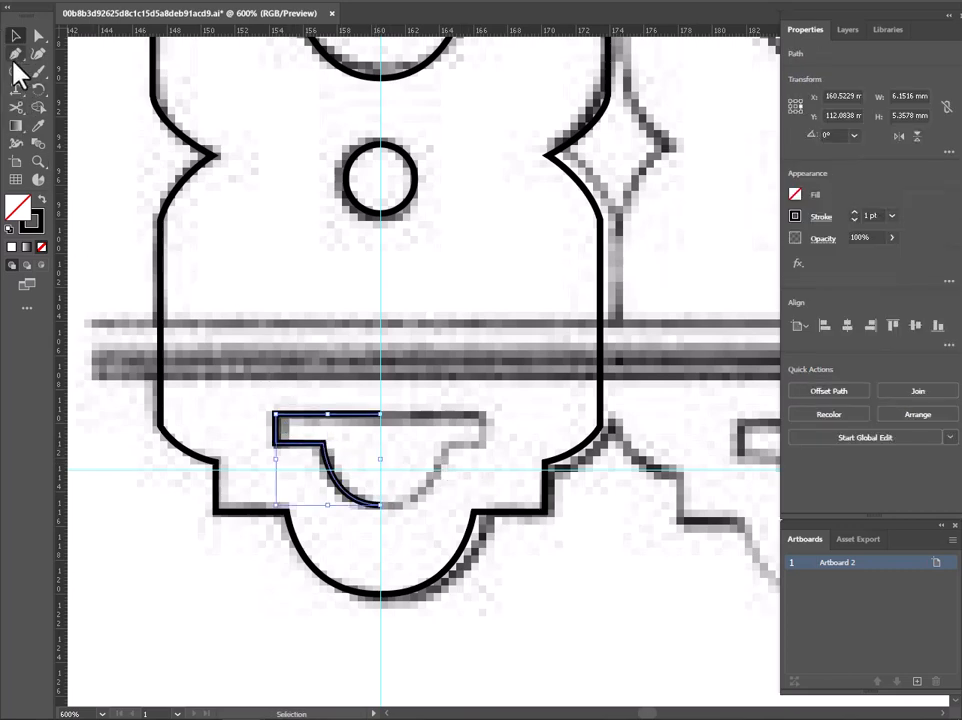
pyautogui.rightClick(322, 423)
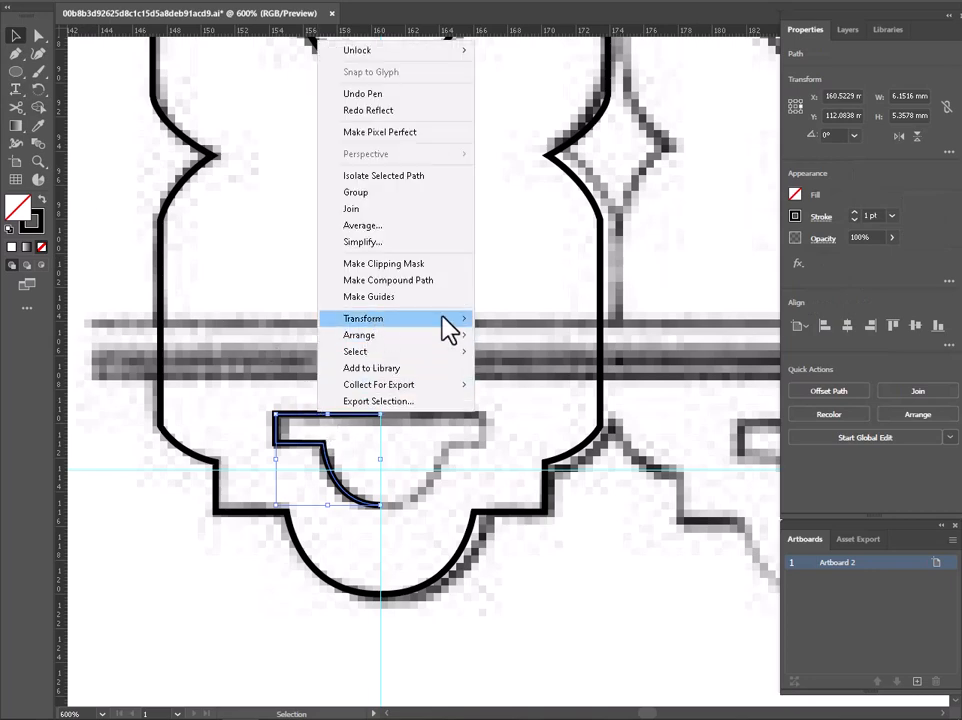
pyautogui.moveTo(447, 322)
pyautogui.click(553, 385)
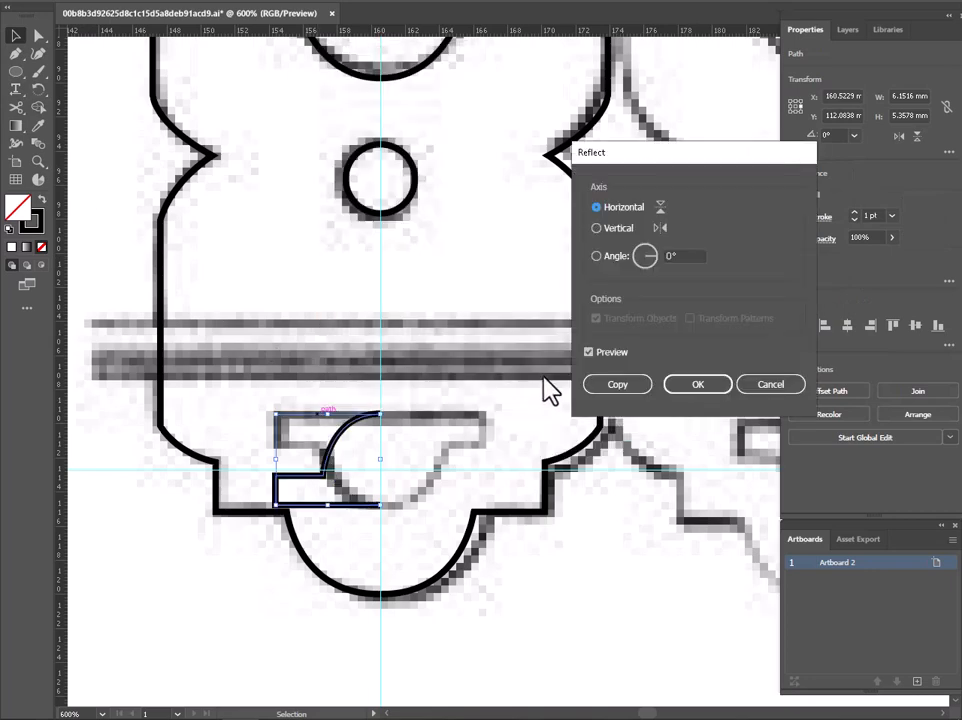
pyautogui.click(603, 229)
pyautogui.click(625, 387)
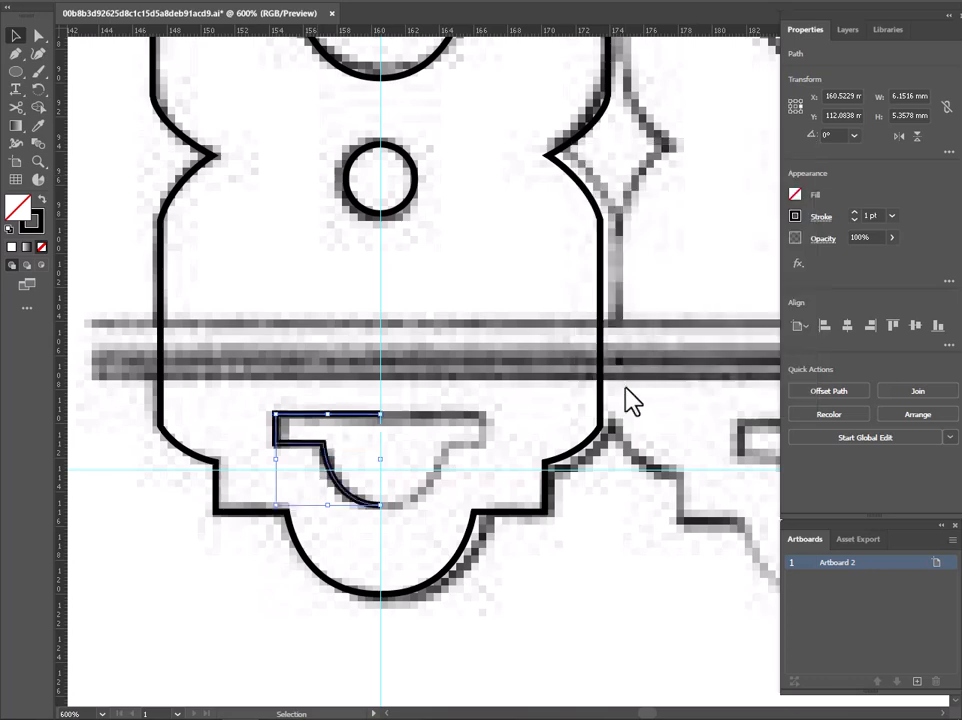
pyautogui.moveTo(340, 472); pyautogui.dragTo(453, 455)
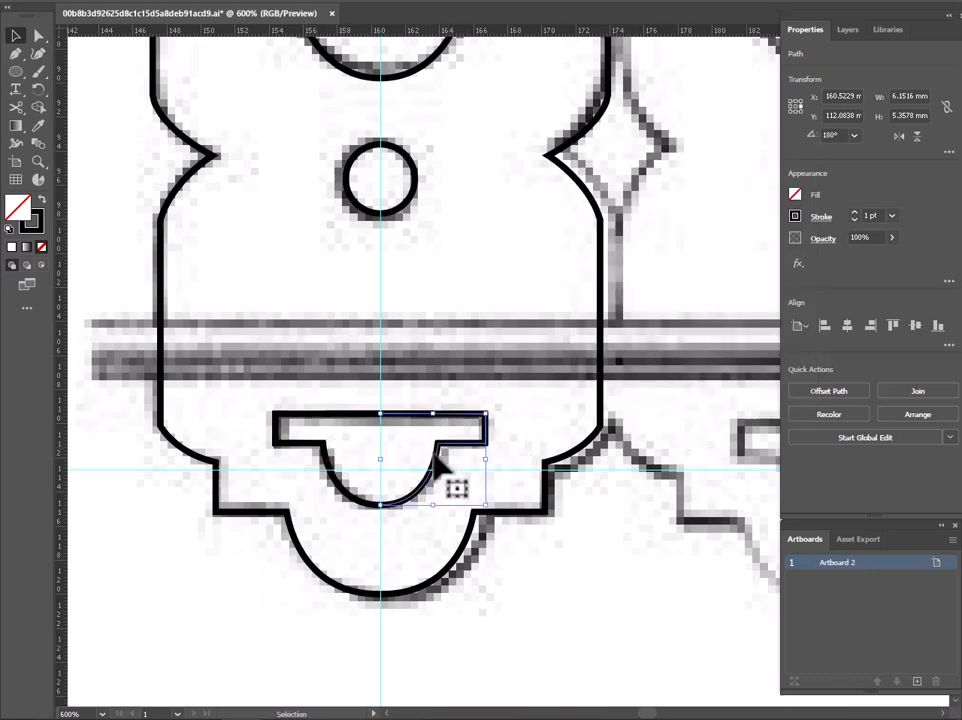
# Unite the bottom cut-out's two halves into one closed shape and deselect it
pyautogui.keyDown('shift'); pyautogui.click(356, 499); pyautogui.keyUp('shift')
pyautogui.click(795, 389)
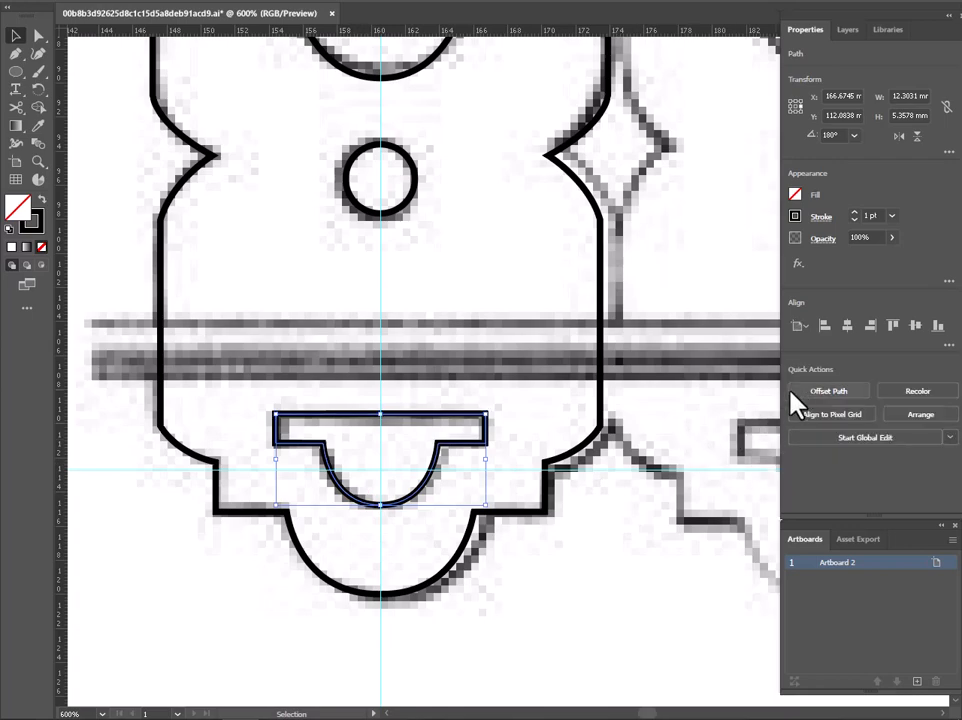
pyautogui.click(451, 429)
# Delete the lower horizontal guide crossing the panel's bottom cut-out
pyautogui.scroll(-4, 451, 429)
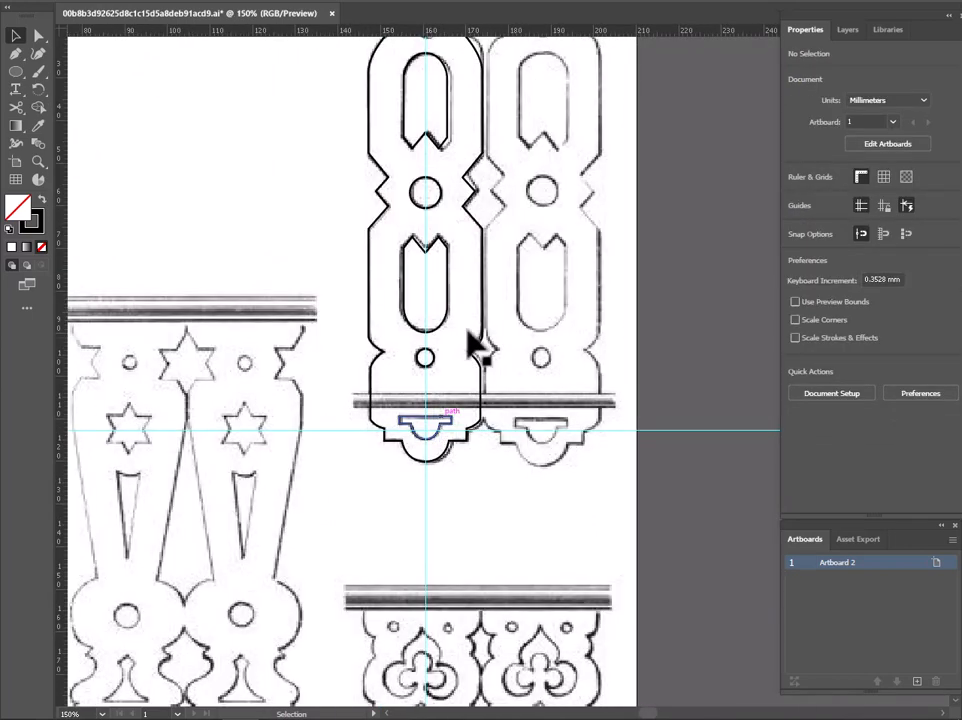
pyautogui.moveTo(474, 345); pyautogui.dragTo(386, 490)
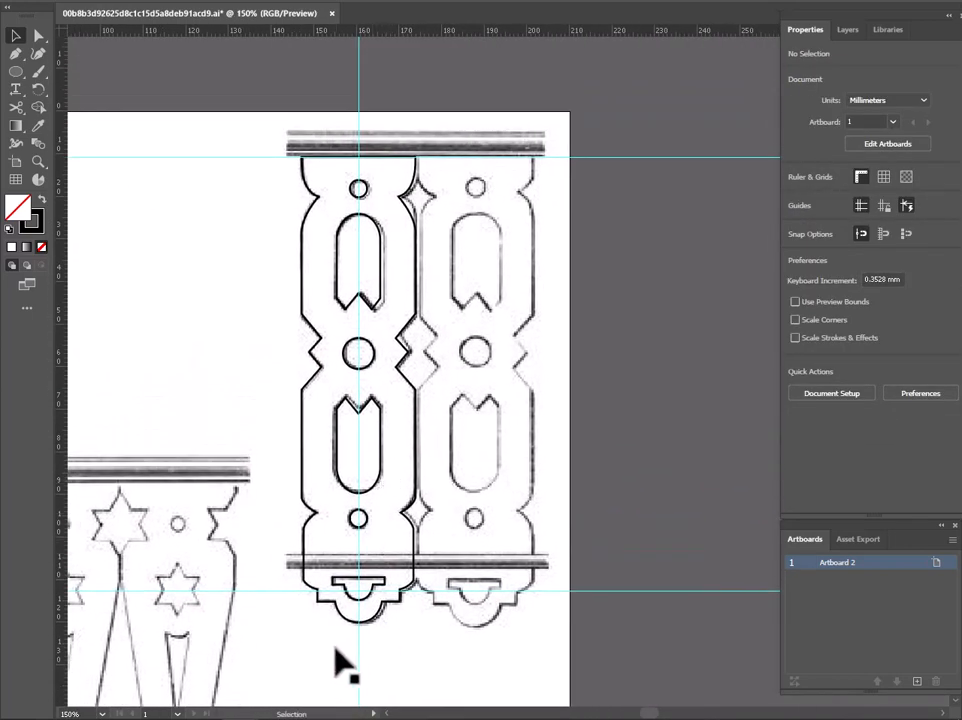
pyautogui.click(232, 591)
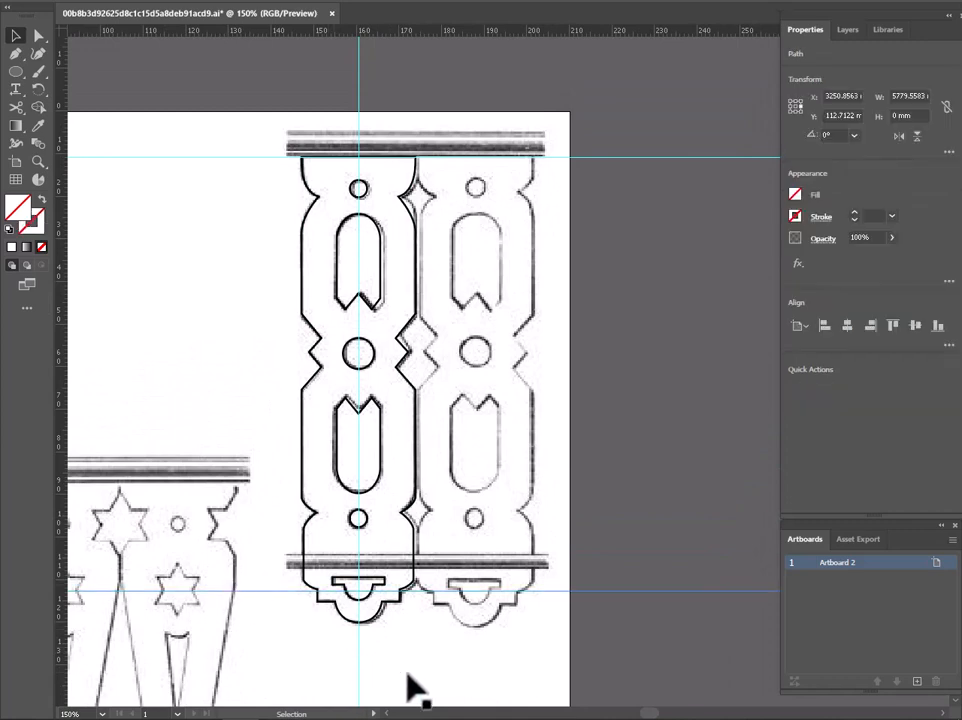
pyautogui.press('Delete')
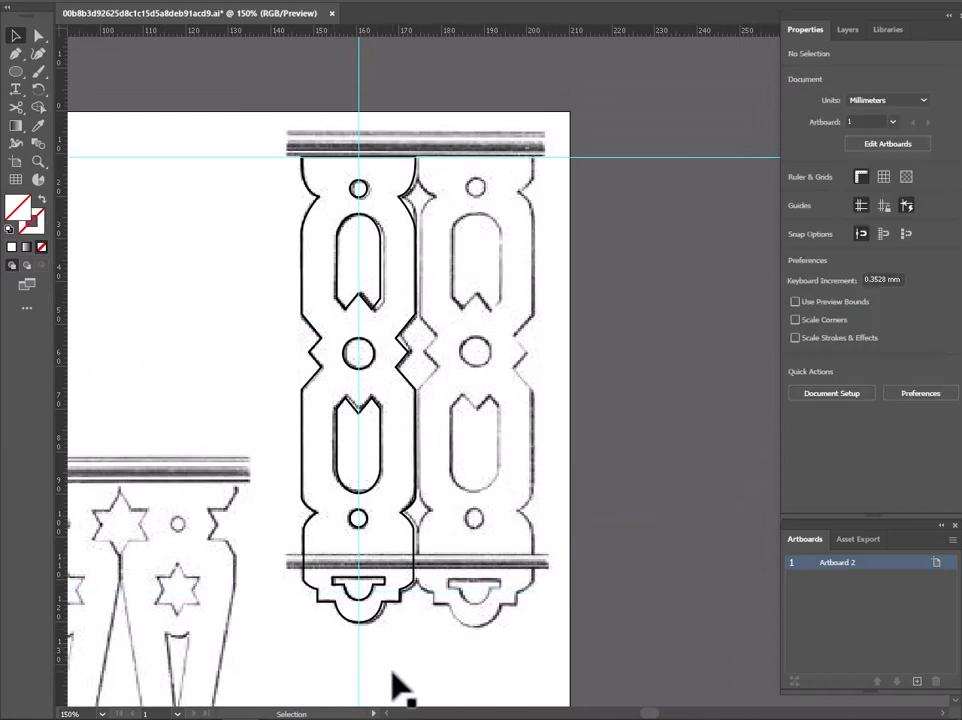
# Delete the vertical centre guide and copy the whole traced panel about 27 mm to the right, edge to edge over the neighbouring scanned panel
pyautogui.moveTo(392, 668); pyautogui.dragTo(563, 245)
pyautogui.press('Delete')
pyautogui.scroll(1, 408, 190)
pyautogui.click(600, 338)
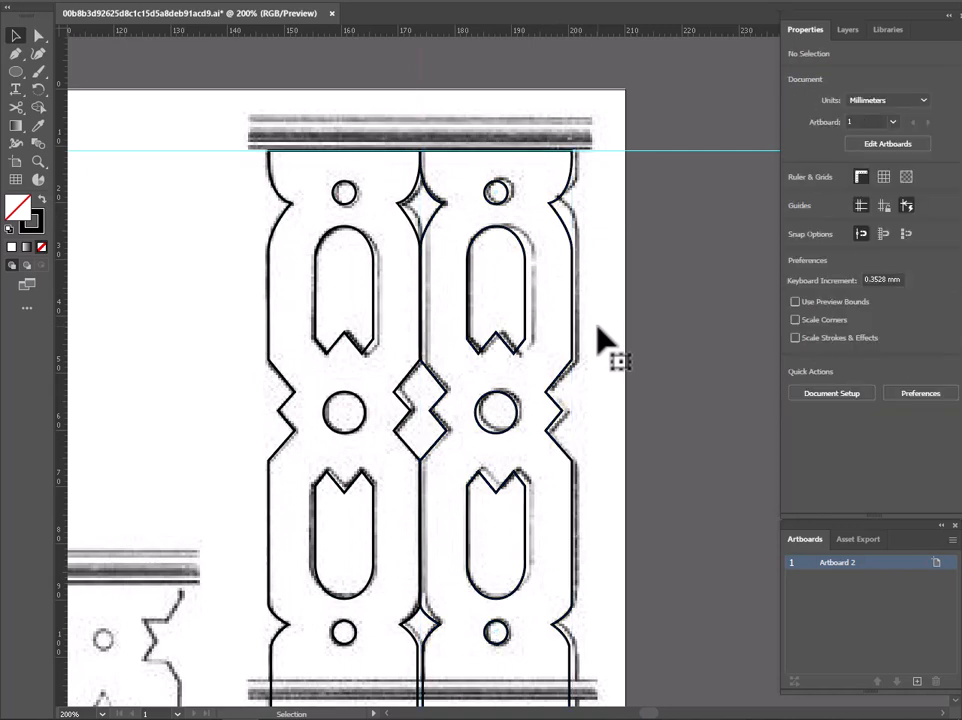
# Hide the scanned image to check the two traced panels on their own, and show it again
pyautogui.scroll(-1, 600, 340)
pyautogui.scroll(-2, 604, 340)
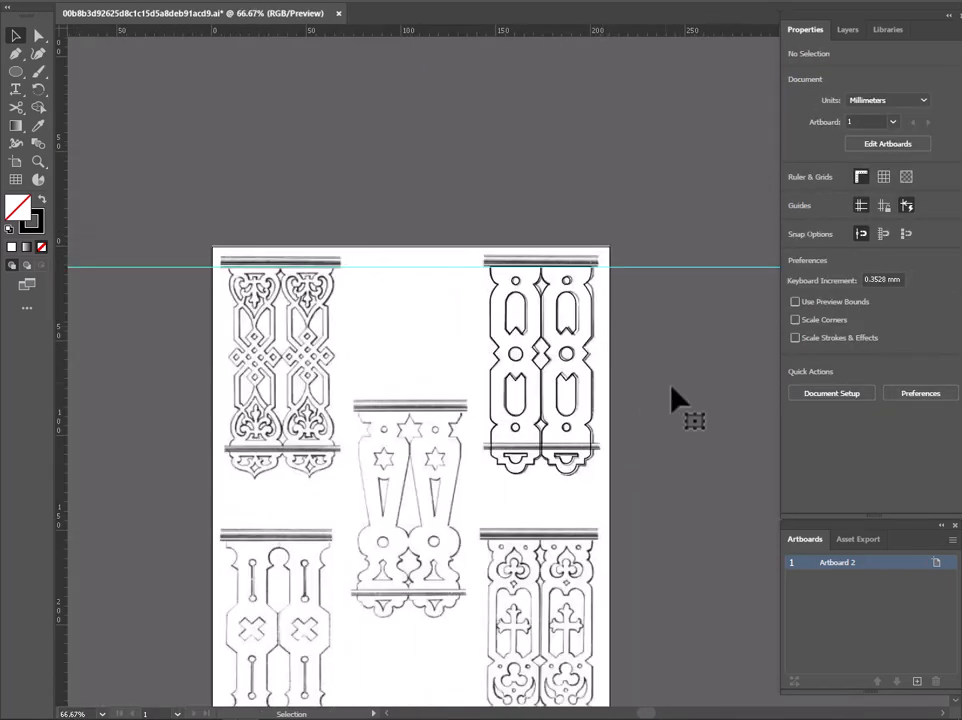
pyautogui.click(846, 30)
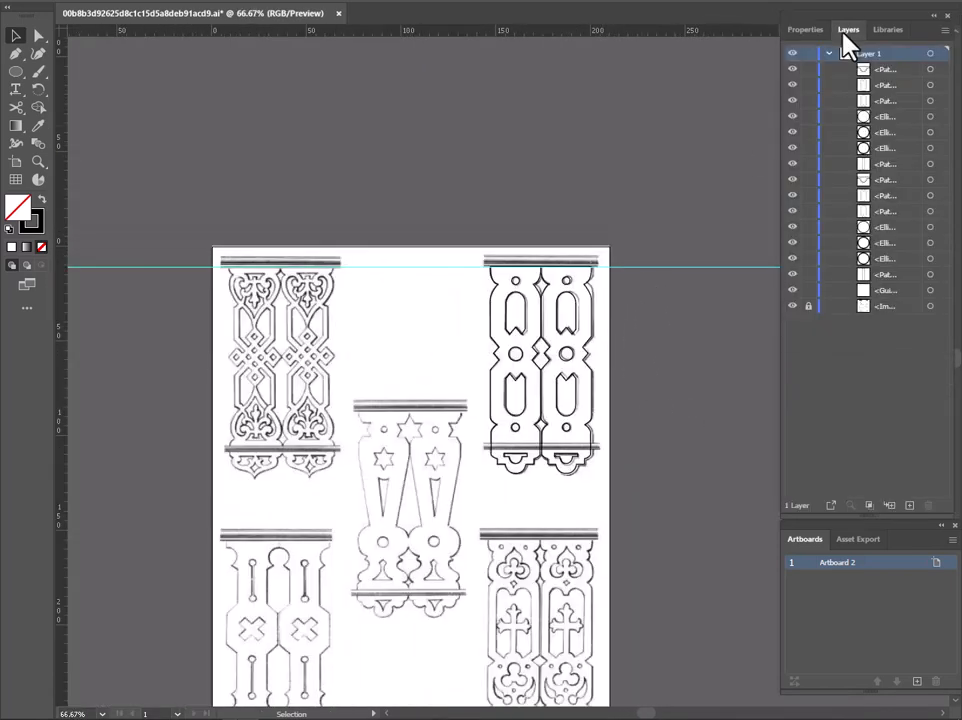
pyautogui.click(793, 306)
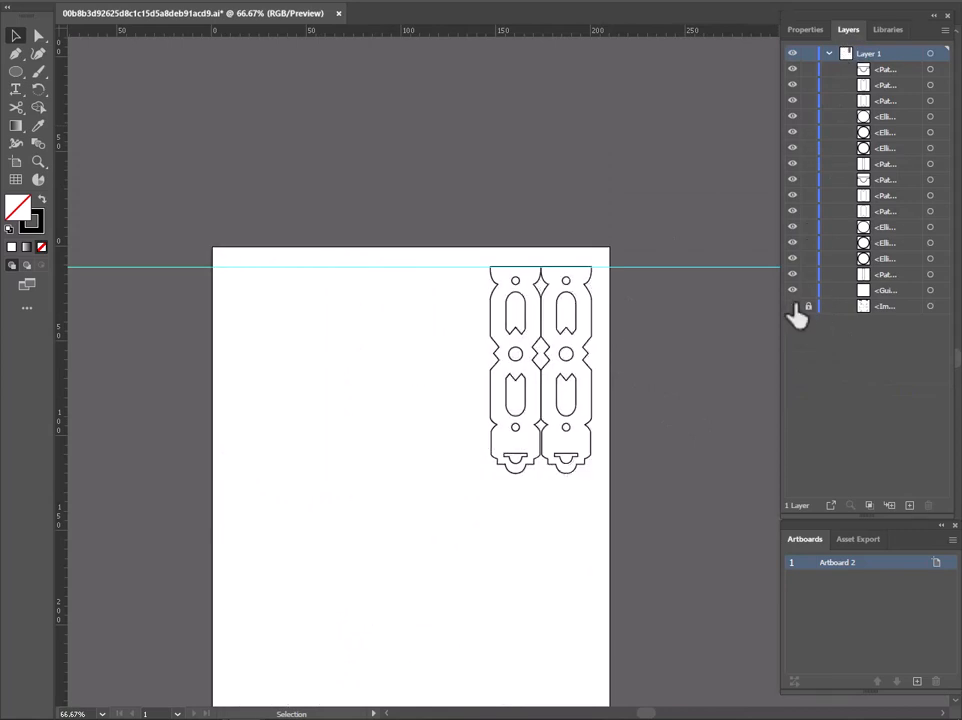
pyautogui.click(793, 307)
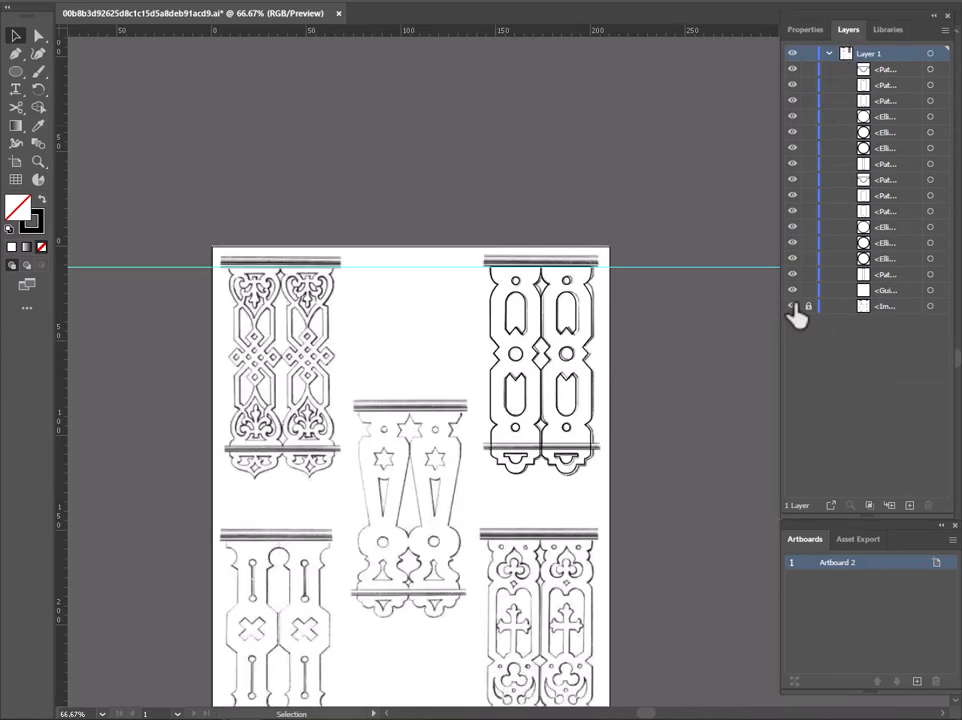
# Save the document with the scanned image kept locked
pyautogui.click(808, 306)
pyautogui.hotkey('ctrl', 's')
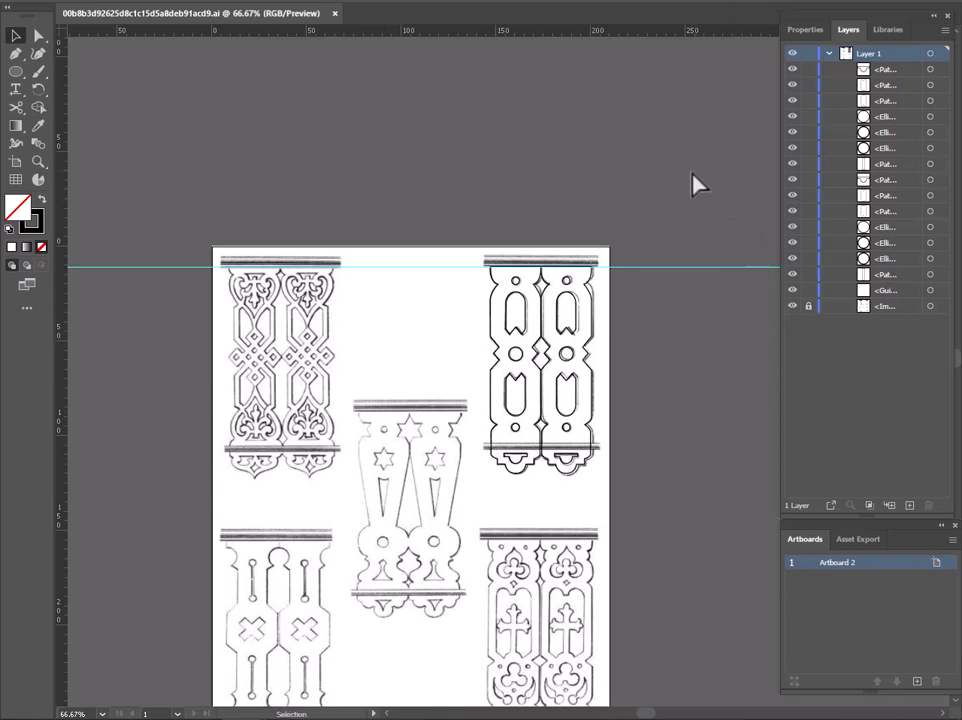